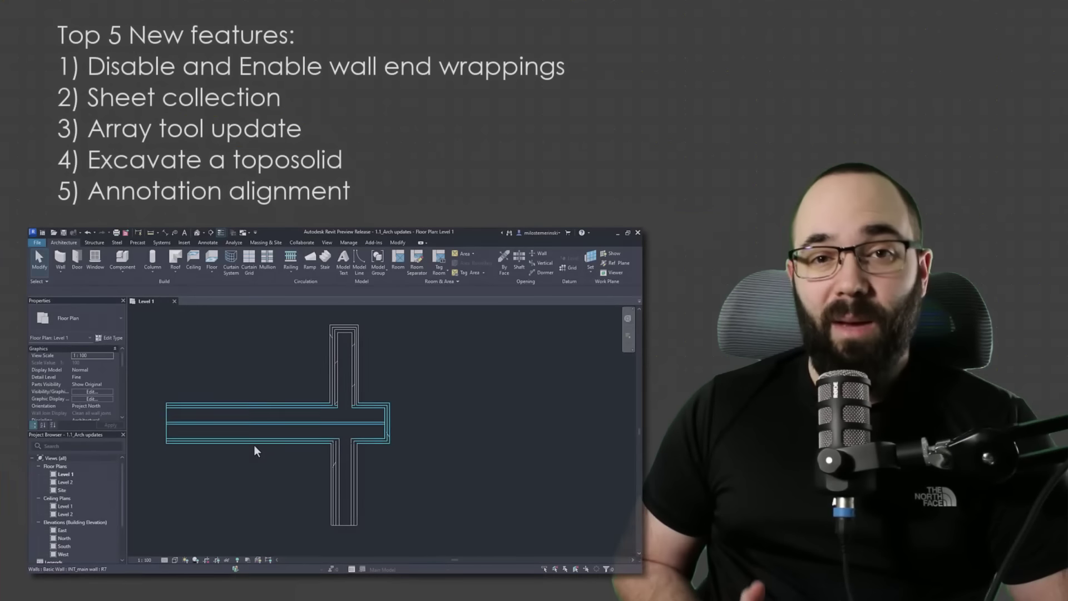
- Nest sheets A101, A104 and A105 into Collection 1 and reduce No. of Seats to 1
left_click(239, 440)
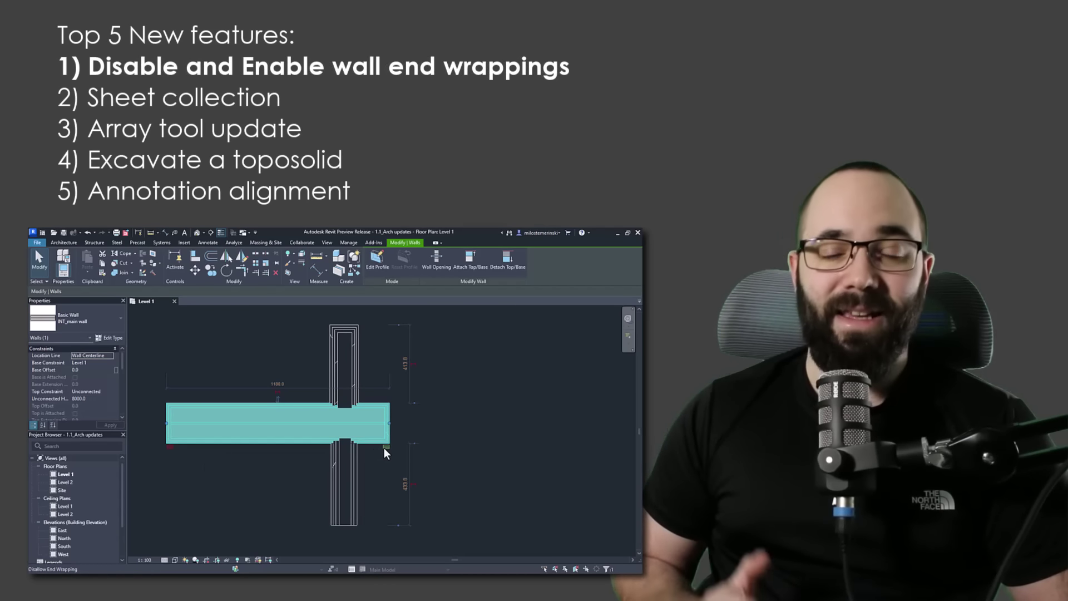
key("Escape")
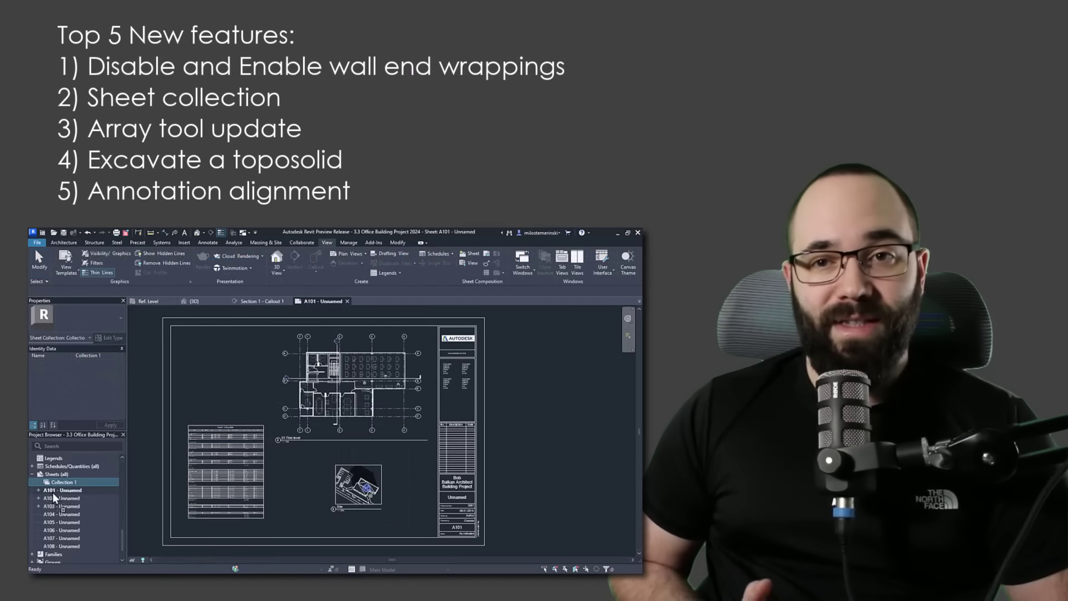
mouse_move(54, 497)
left_mouse_down()
mouse_move(61, 483)
mouse_move(66, 498)
mouse_move(64, 484)
left_mouse_up()
left_click_drag(56, 523, 65, 483)
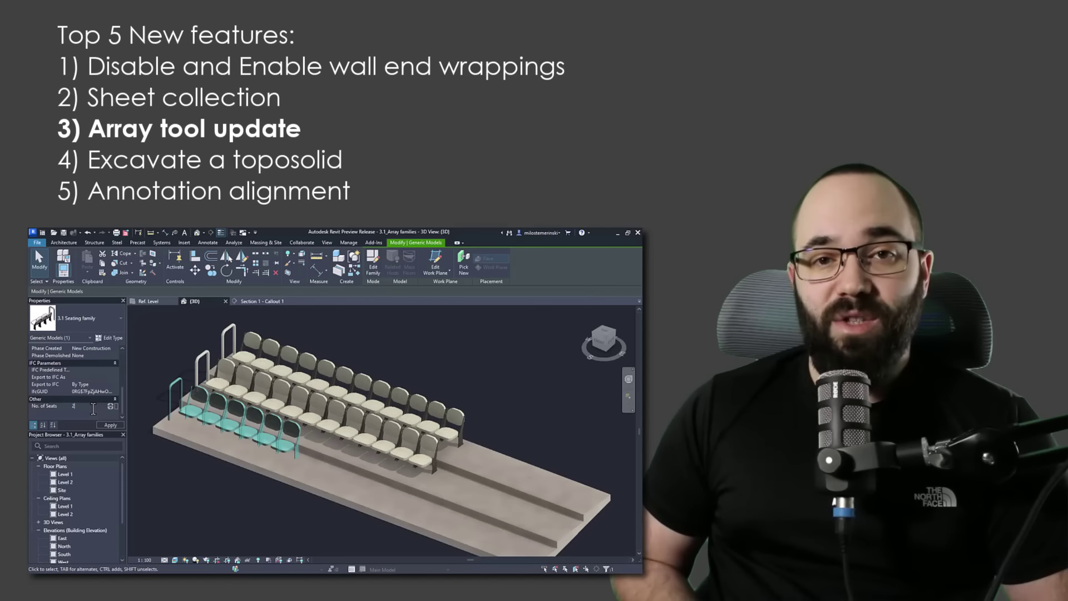
left_click(111, 426)
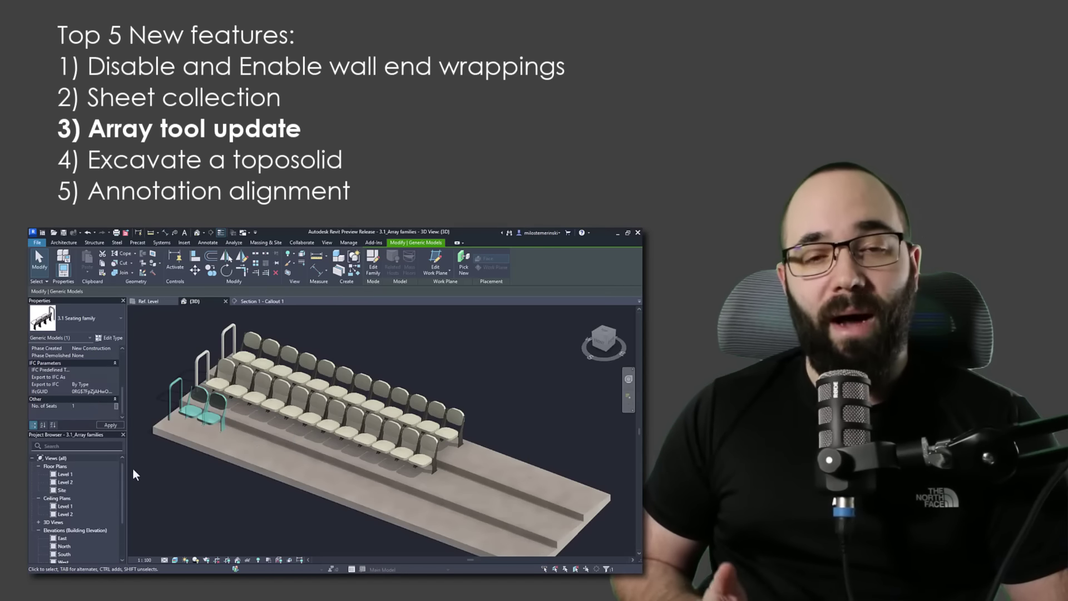
left_click(196, 423)
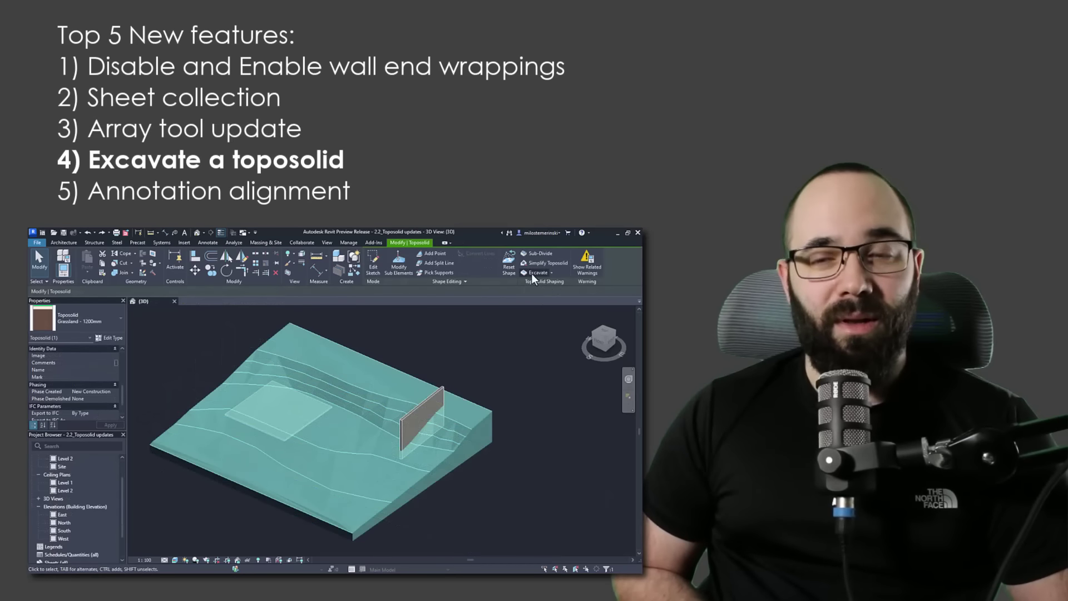
- Excavate the toposolid with the floor and left-align the material tags
left_click(533, 275)
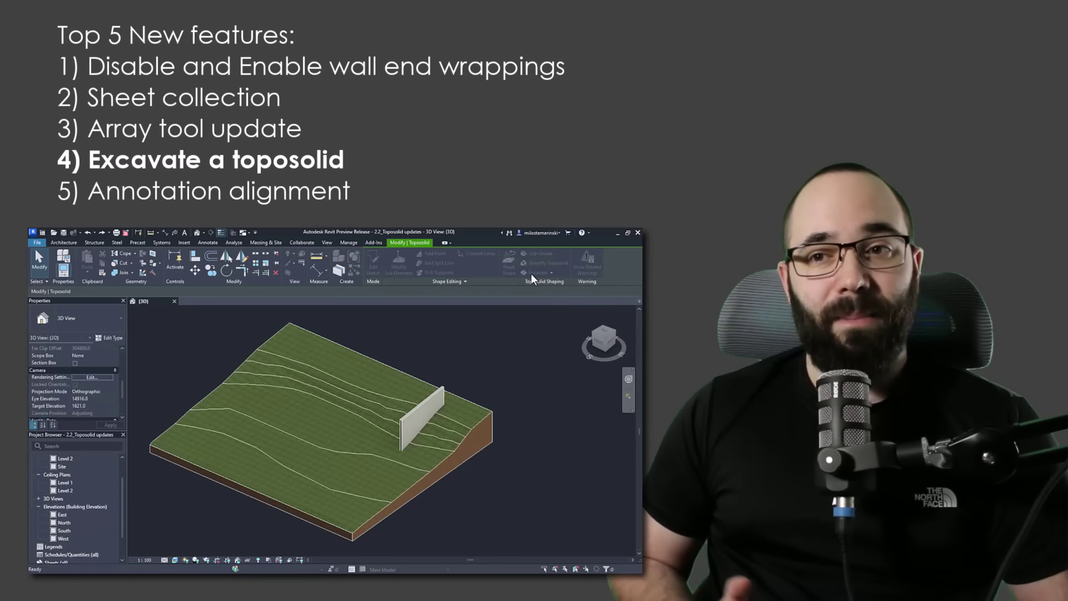
left_click(242, 407)
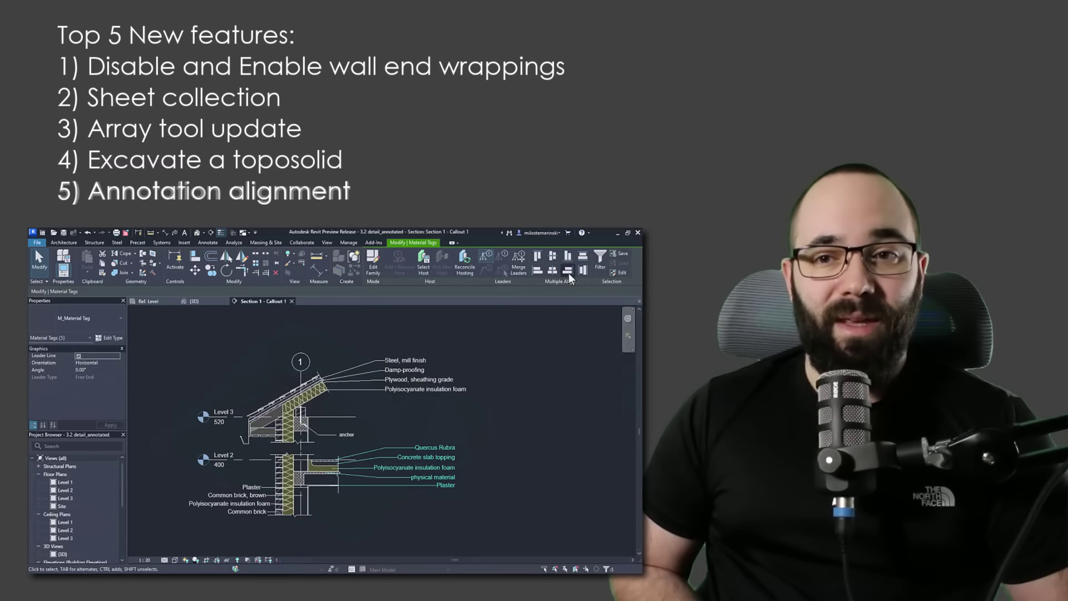
left_click(537, 270)
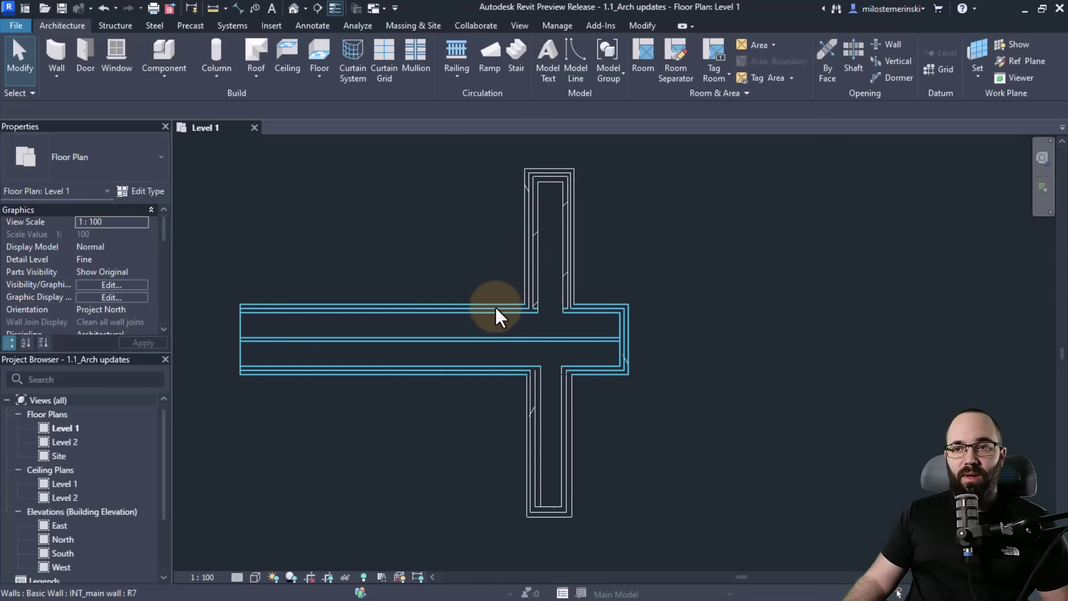
- Disallow end wrapping at the upper wall's top end and the lower wall's bottom end
left_click(527, 245)
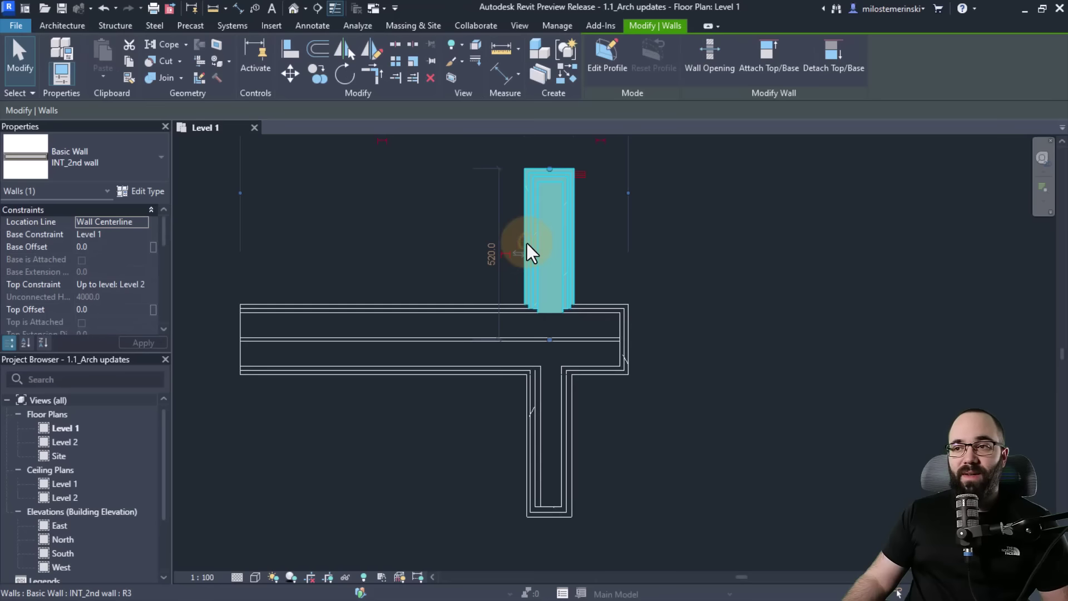
left_click(580, 175)
left_click(592, 209)
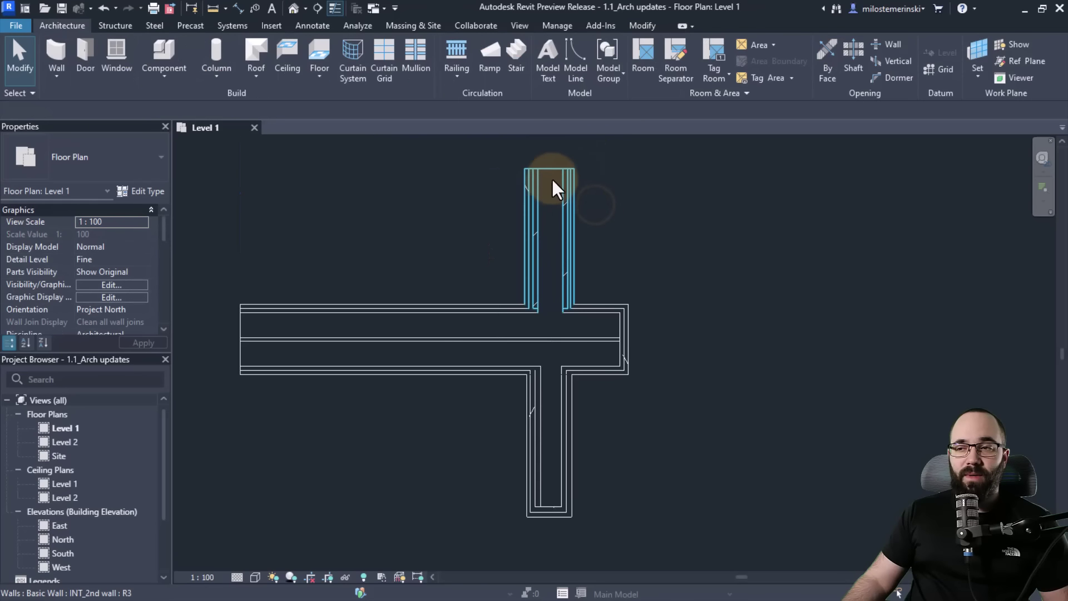
left_click(578, 200)
left_click(612, 218)
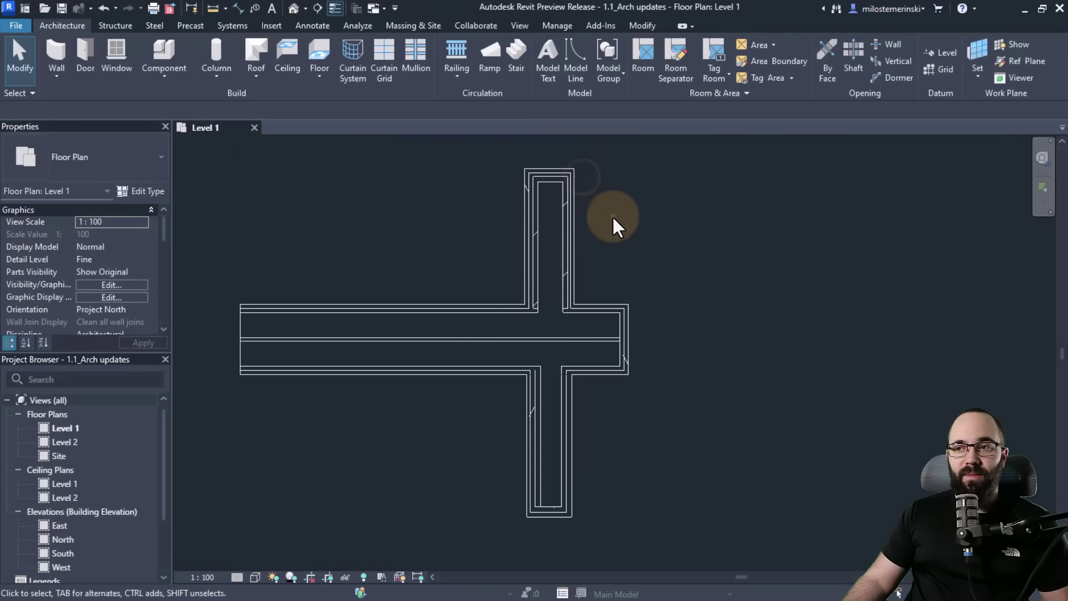
left_click(571, 487)
left_click(518, 510)
left_click(419, 473)
- Toggle end wrapping at both ends of the main wall, then bring up its type properties
left_click(393, 384)
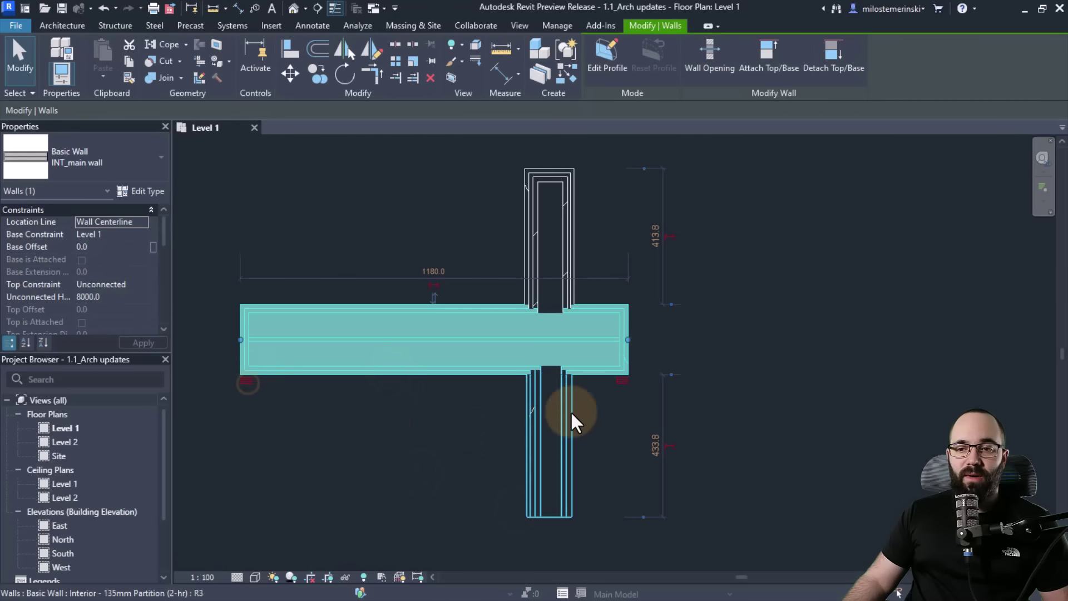
left_click(616, 418)
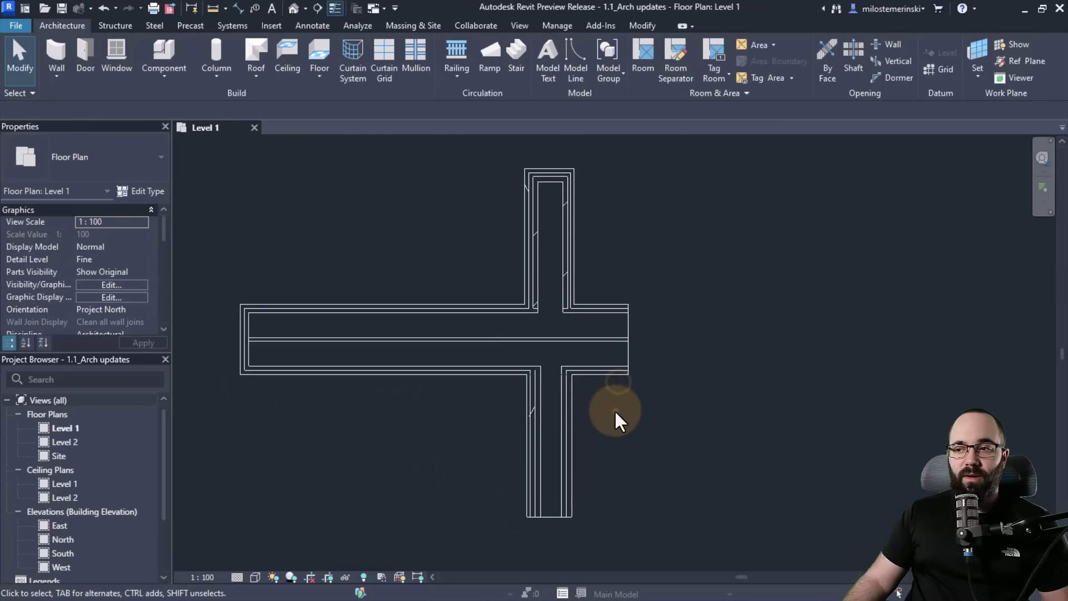
left_click(265, 312)
left_click(244, 381)
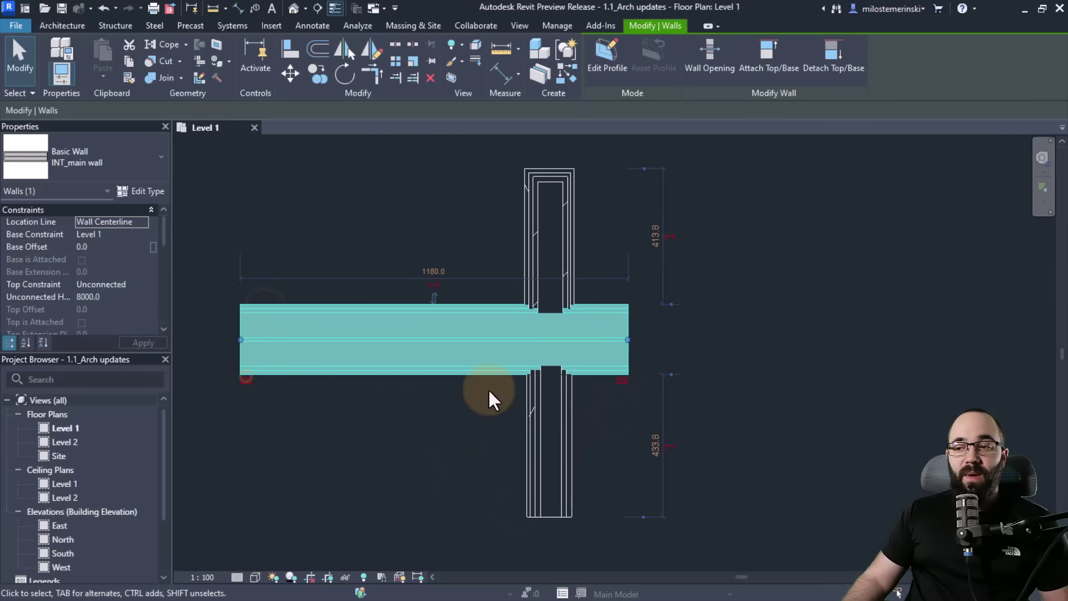
left_click(622, 380)
left_click(613, 420)
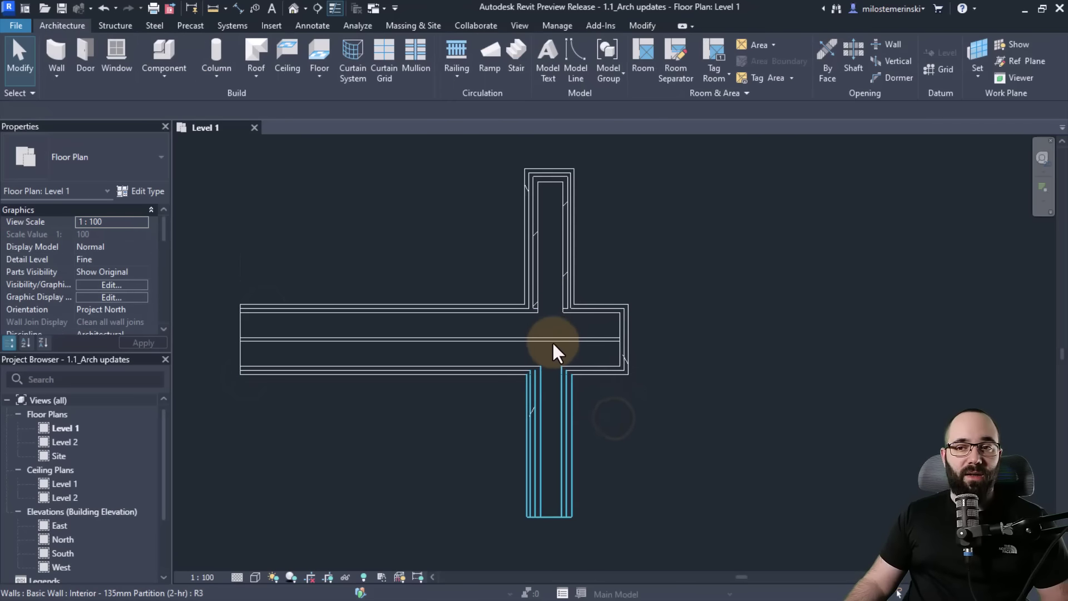
left_click(467, 312)
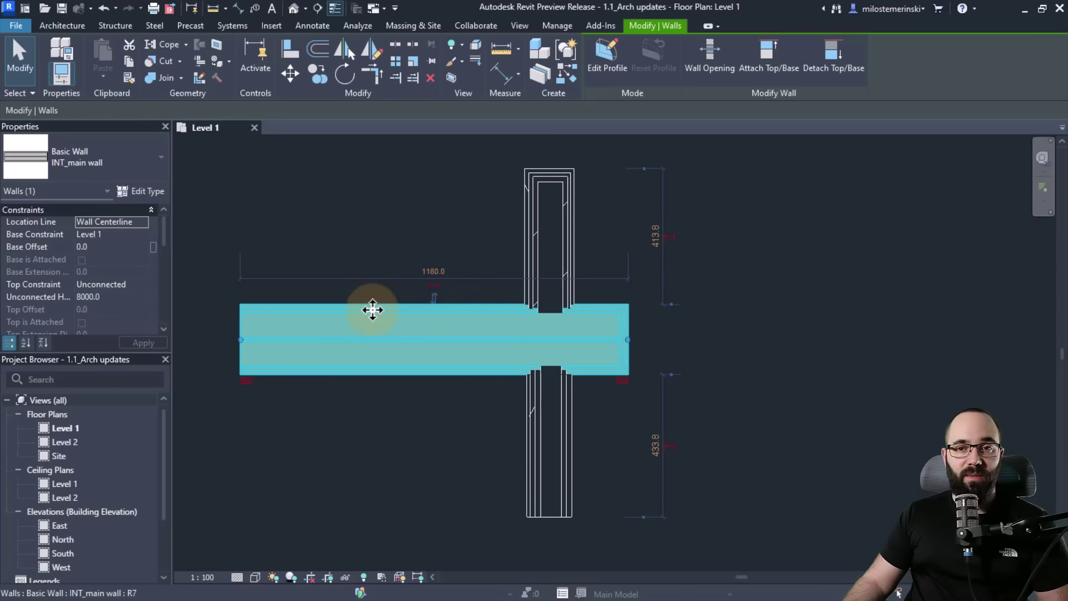
left_click(149, 191)
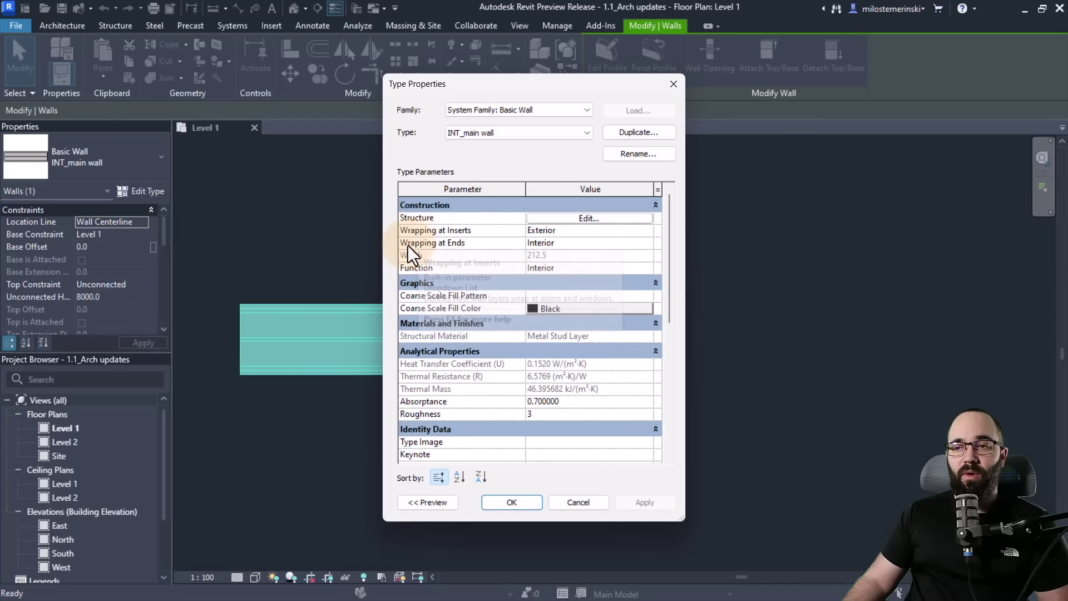
- Set Wrapping at Ends to None for the INT_main wall type
left_click(647, 246)
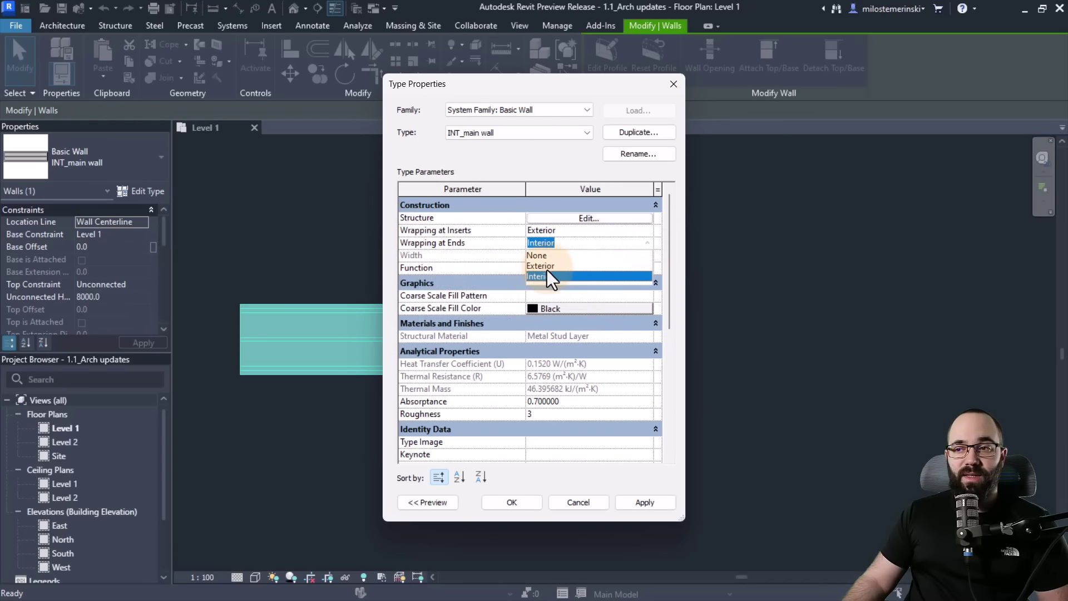
left_click(540, 257)
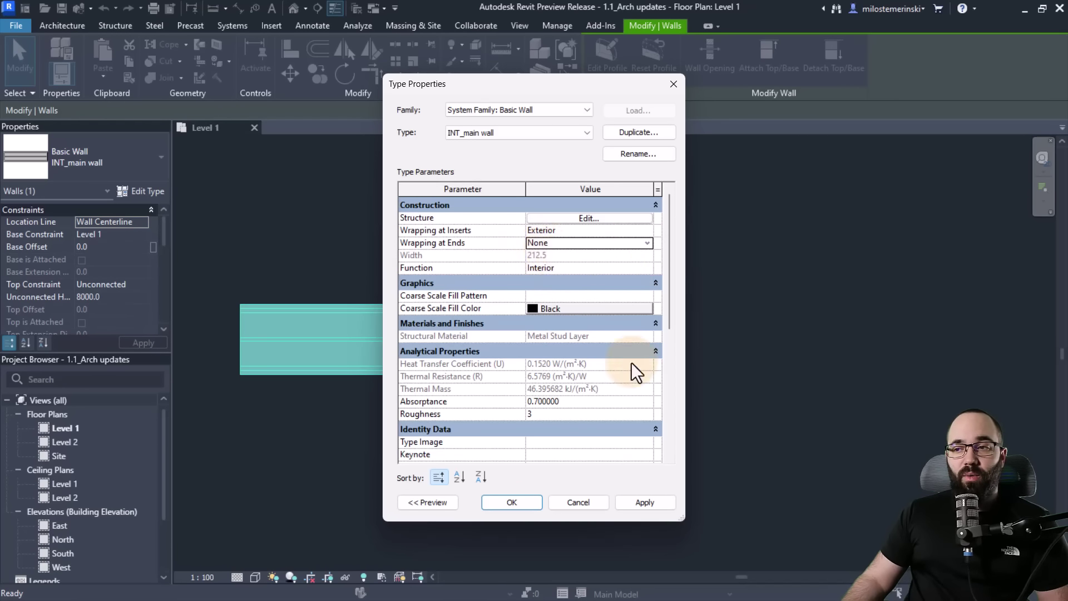
left_click(512, 502)
- Toggle end wrapping at the lower partition wall's bottom end
left_click(426, 382)
left_click(553, 370)
left_click(584, 427)
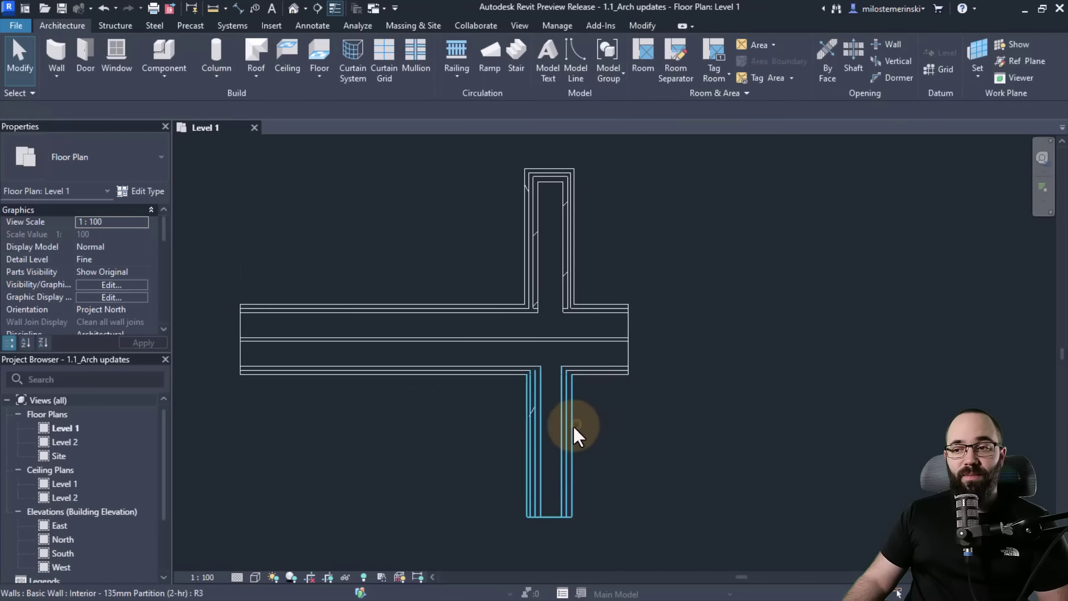
left_click(571, 434)
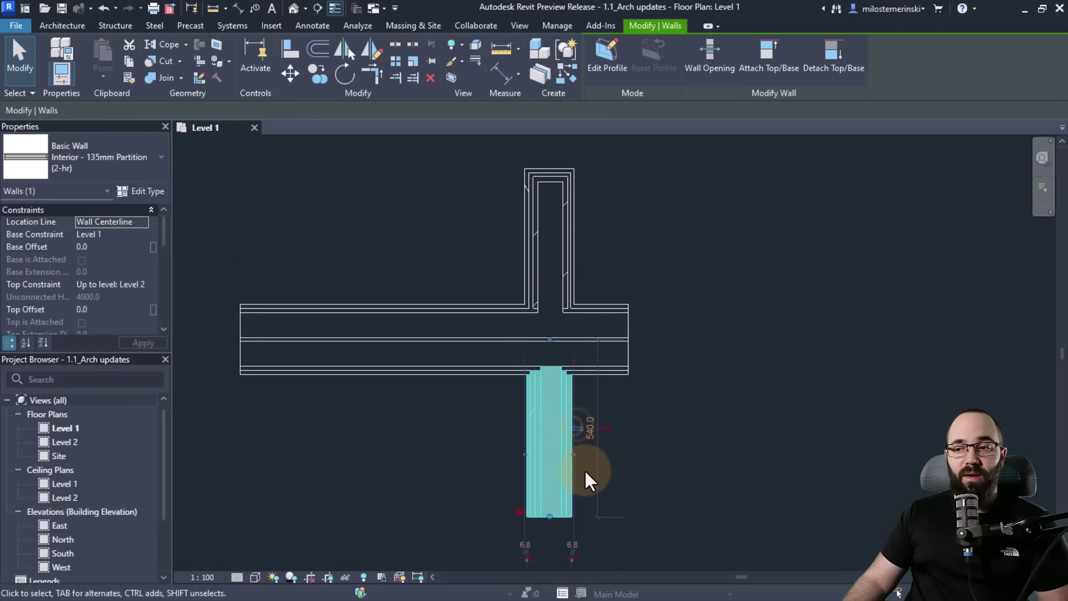
left_click(520, 513)
left_click(439, 486)
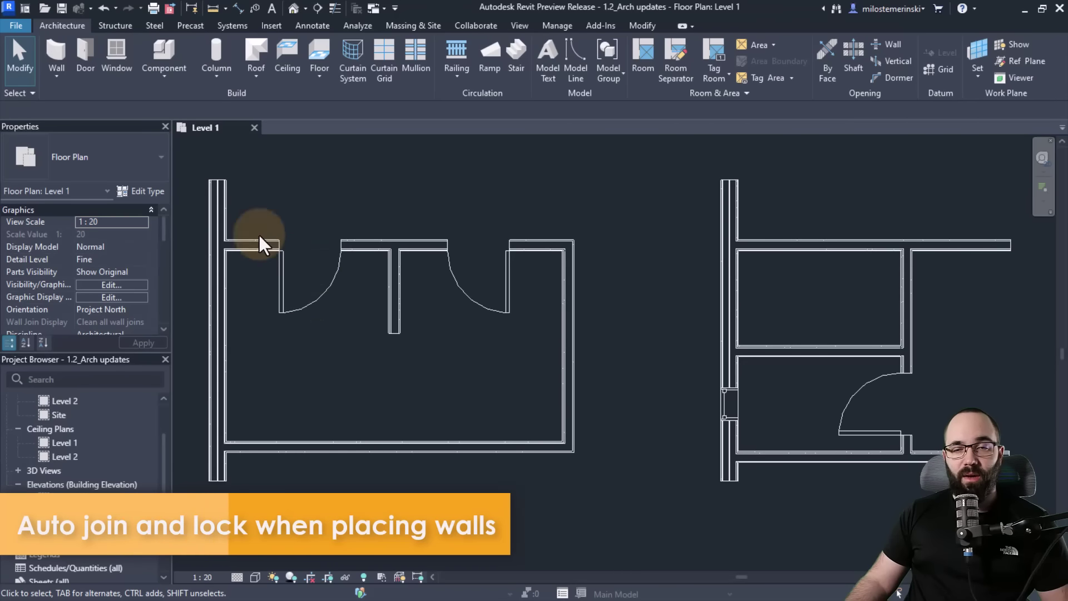
- Draw a Ceramic Tile partition wall from the left wall face to the T-wall face
left_click(56, 56)
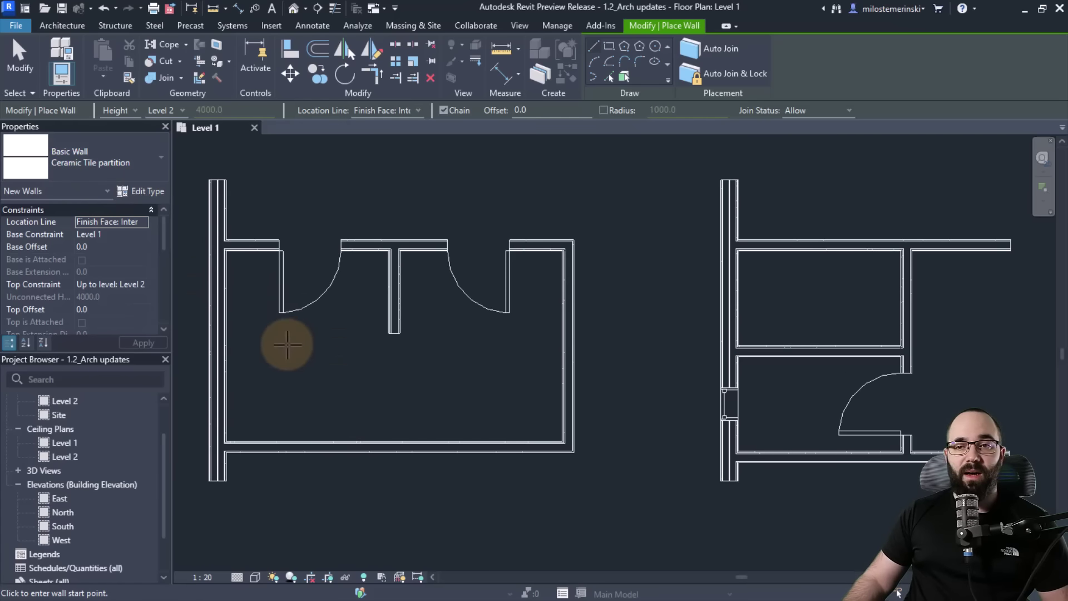
scroll(279, 267, "up", 3)
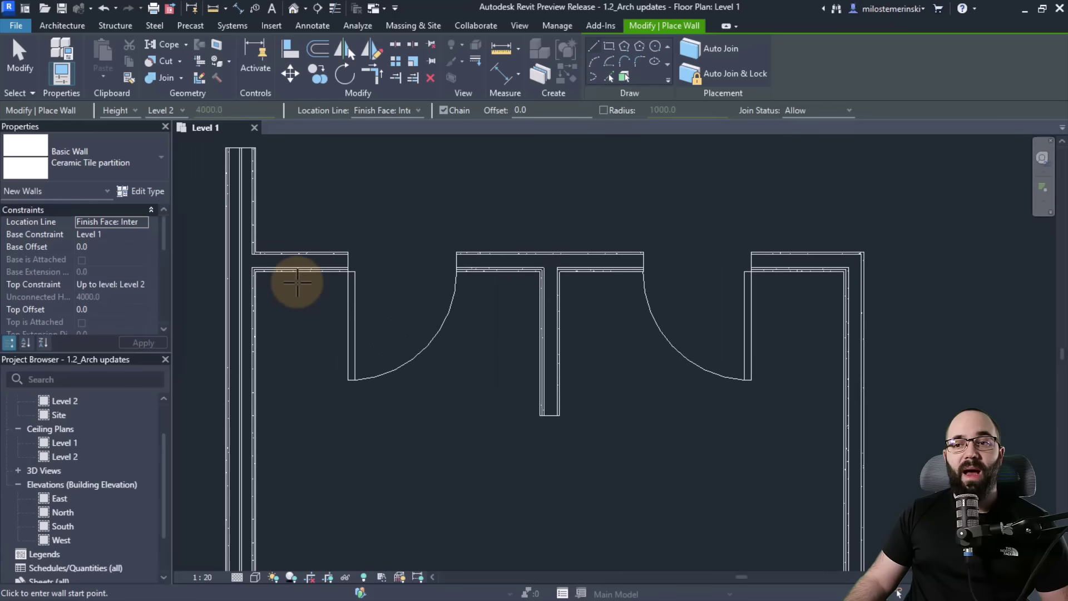
scroll(253, 281, "up", 1)
scroll(275, 284, "up", 1)
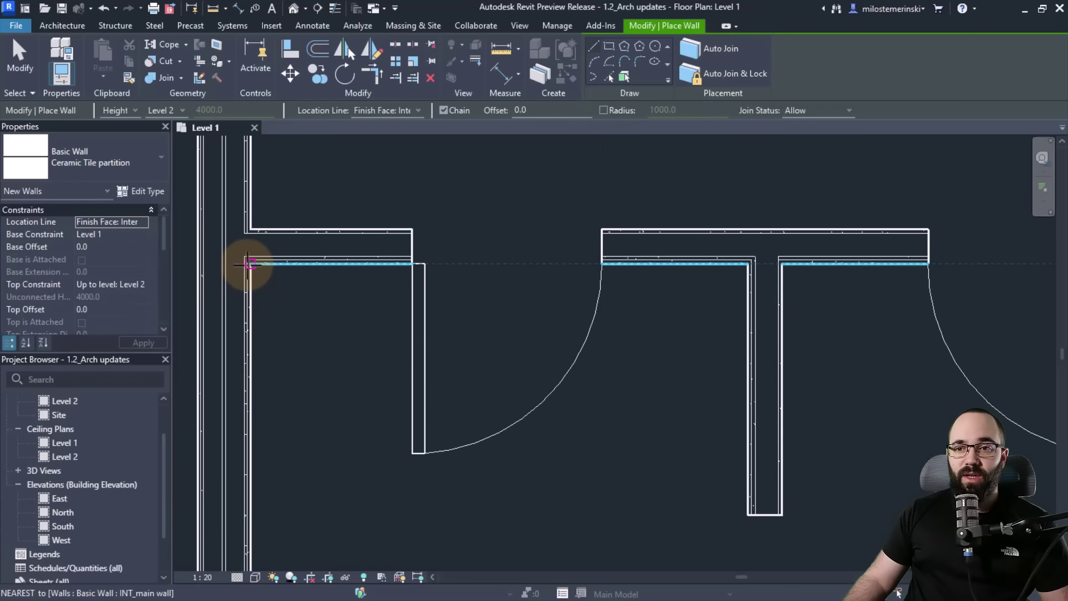
left_click(266, 265)
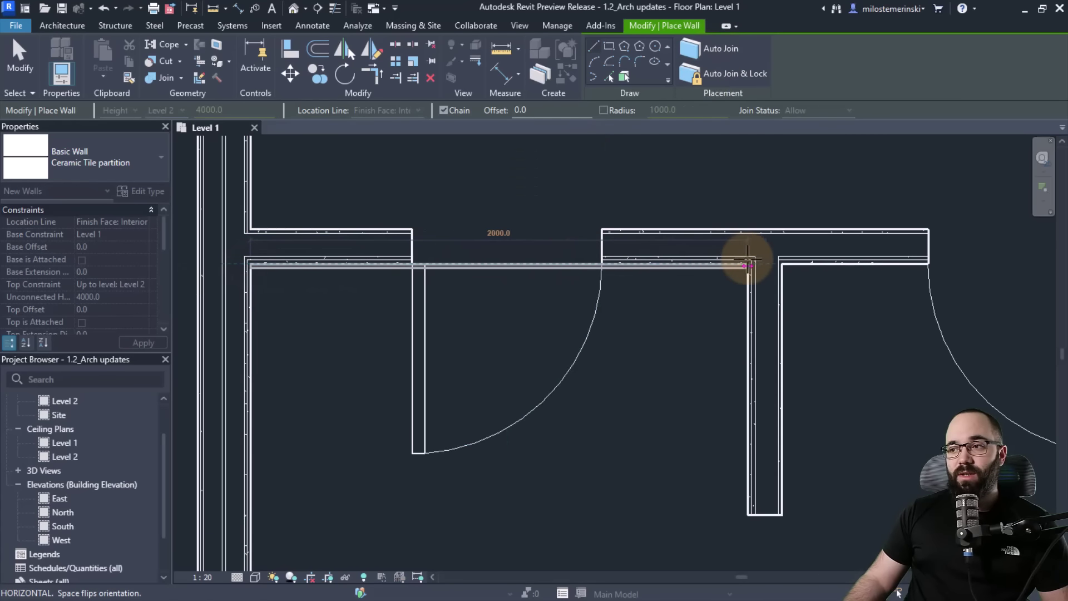
left_click(747, 262)
key("Escape")
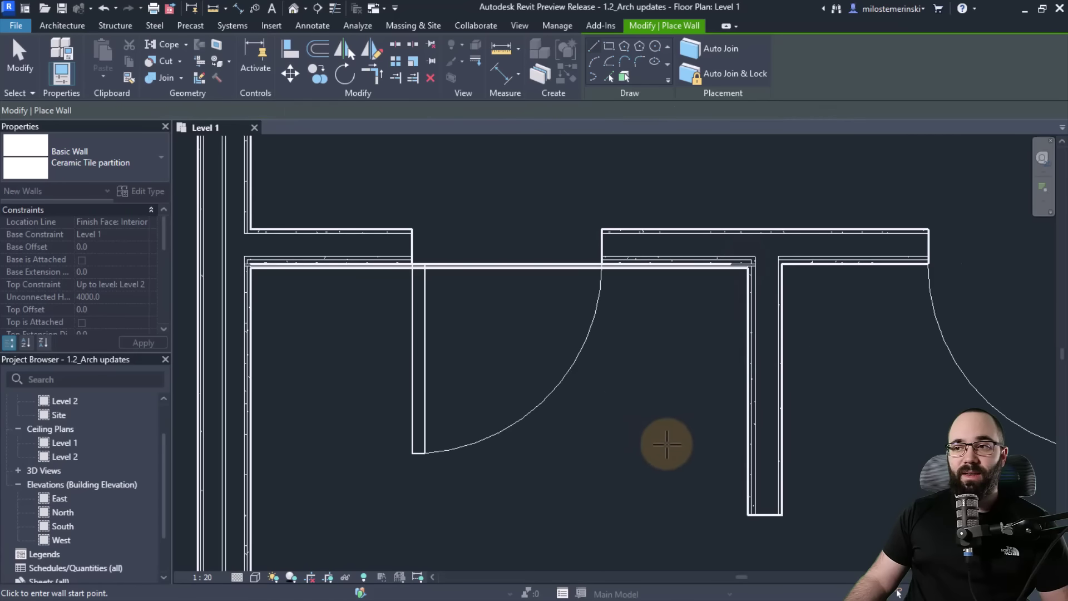
scroll(702, 283, "up", 4)
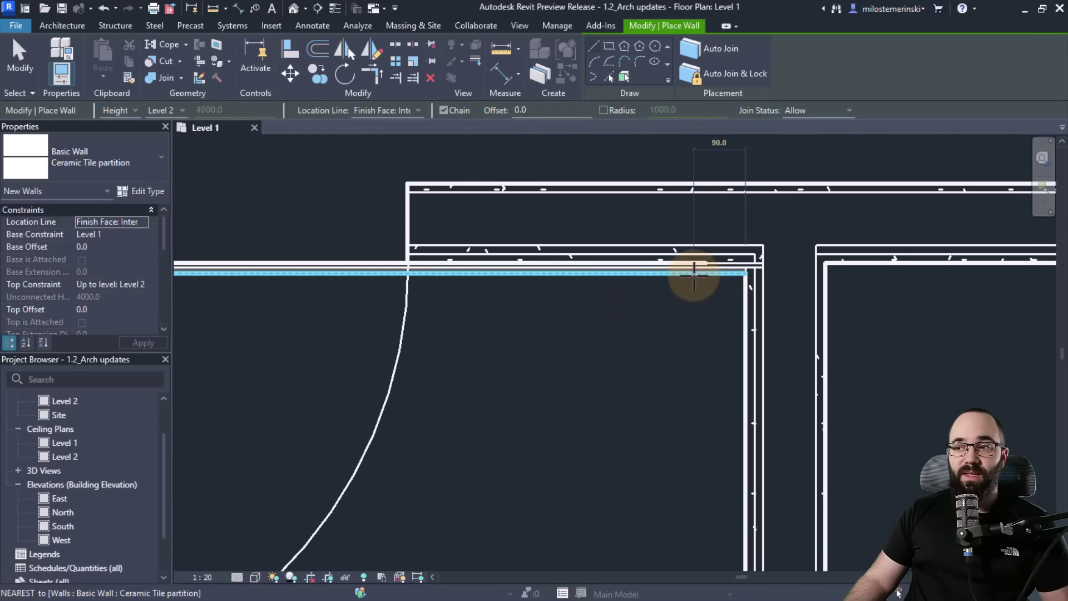
scroll(674, 275, "down", 4)
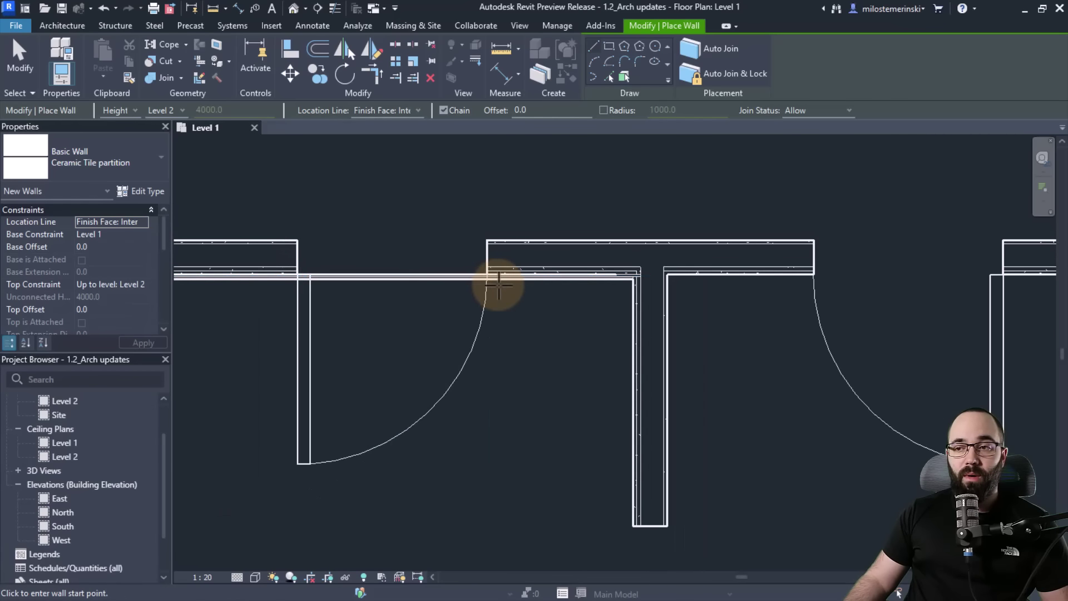
scroll(521, 277, "up", 3)
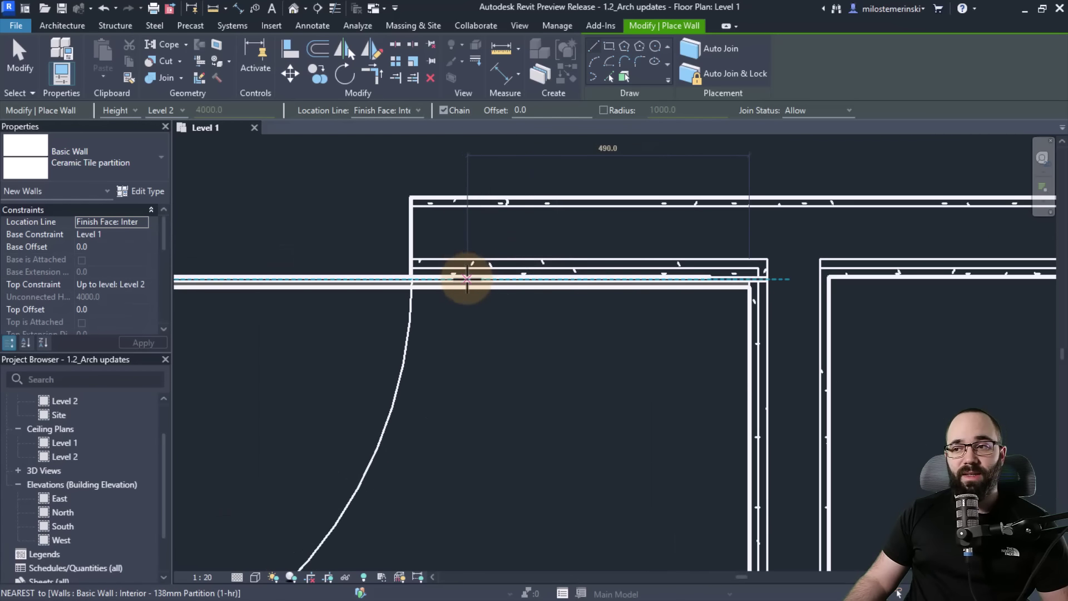
scroll(428, 277, "down", 5)
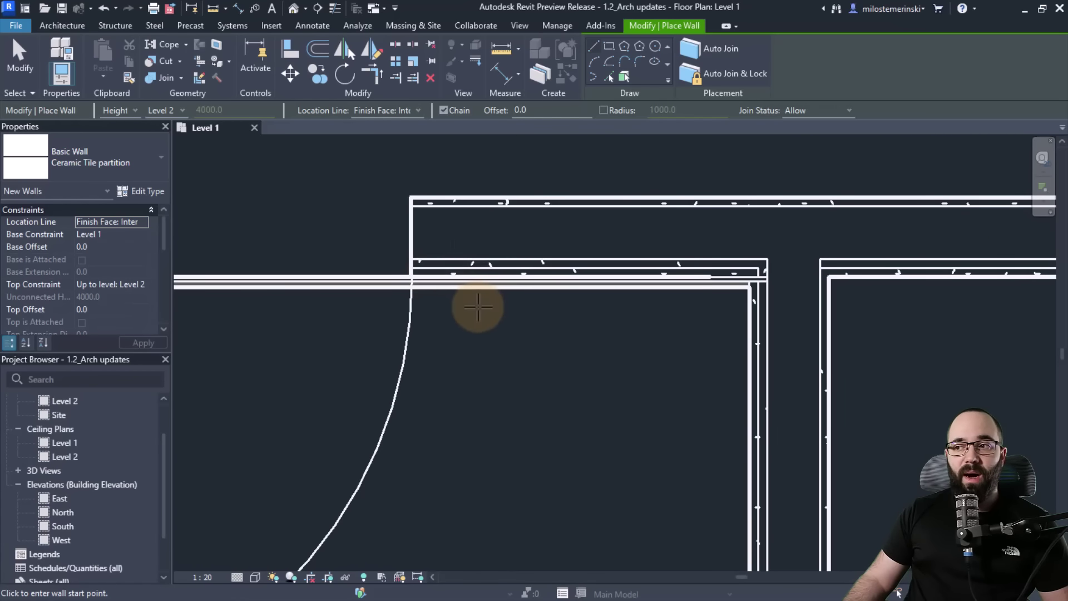
middle_click_drag(508, 351, 518, 229)
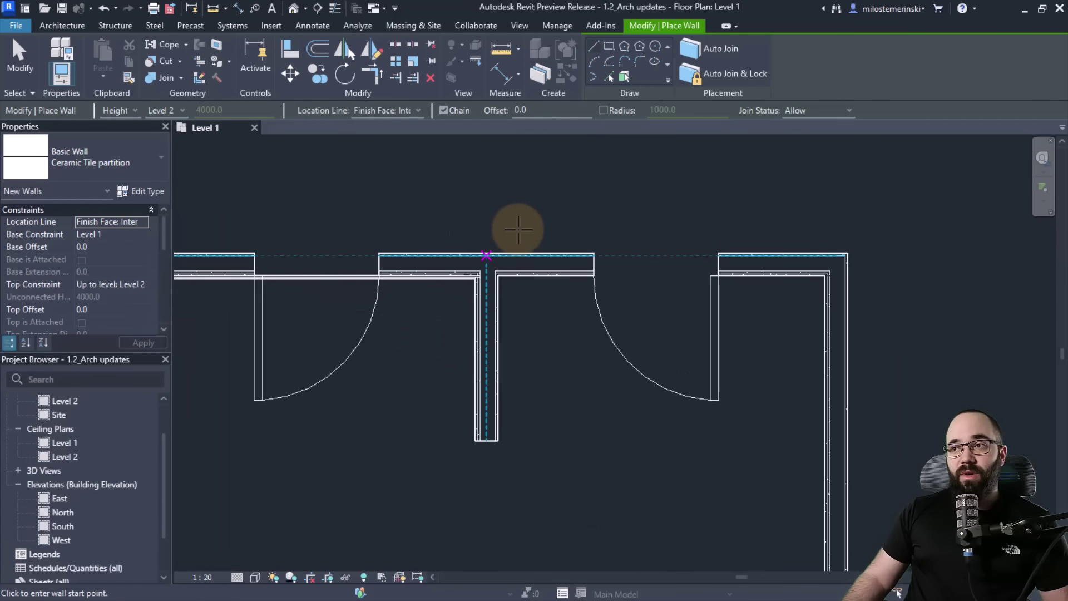
- With Auto Join on, draw Ceramic Tile walls from beside the T-wall to the existing corners
left_click(715, 56)
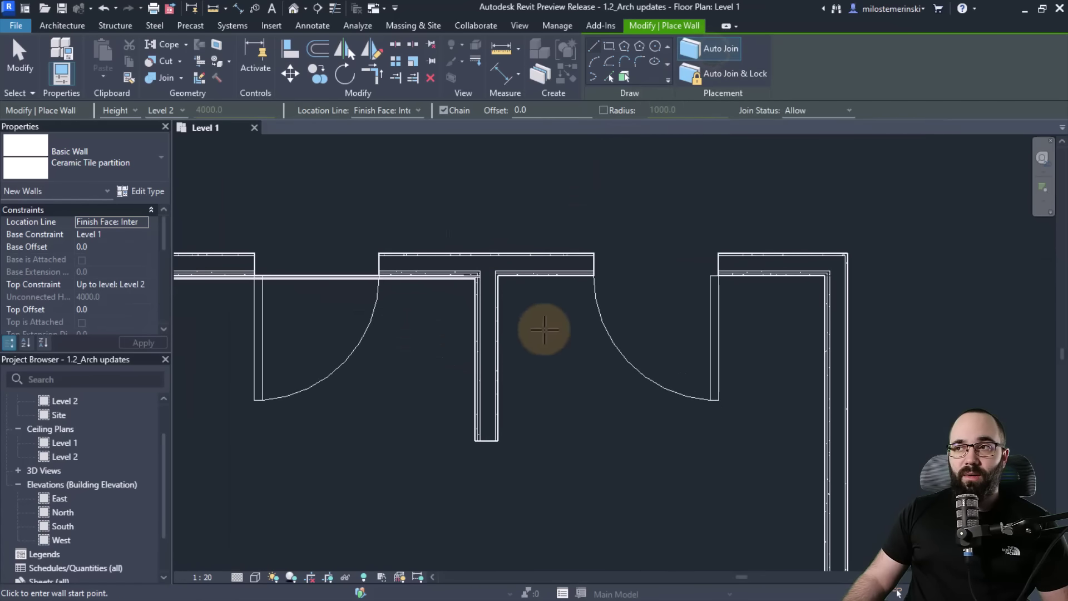
scroll(518, 304, "up", 3)
left_click(477, 246)
scroll(620, 279, "down", 3)
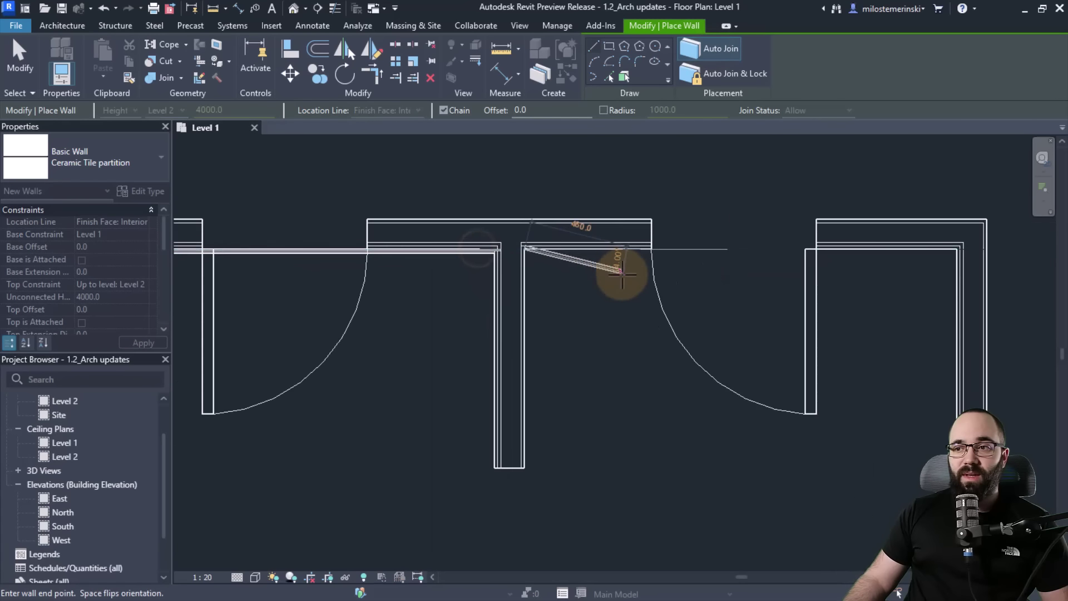
scroll(303, 305, "up", 2)
left_click(648, 274)
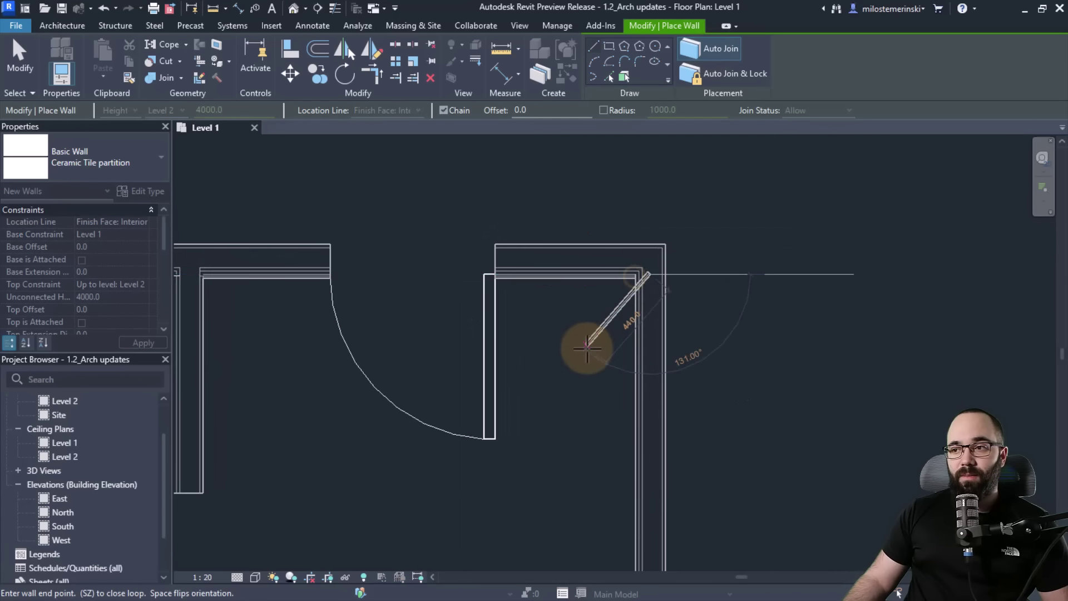
key("Escape")
scroll(572, 393, "down", 2)
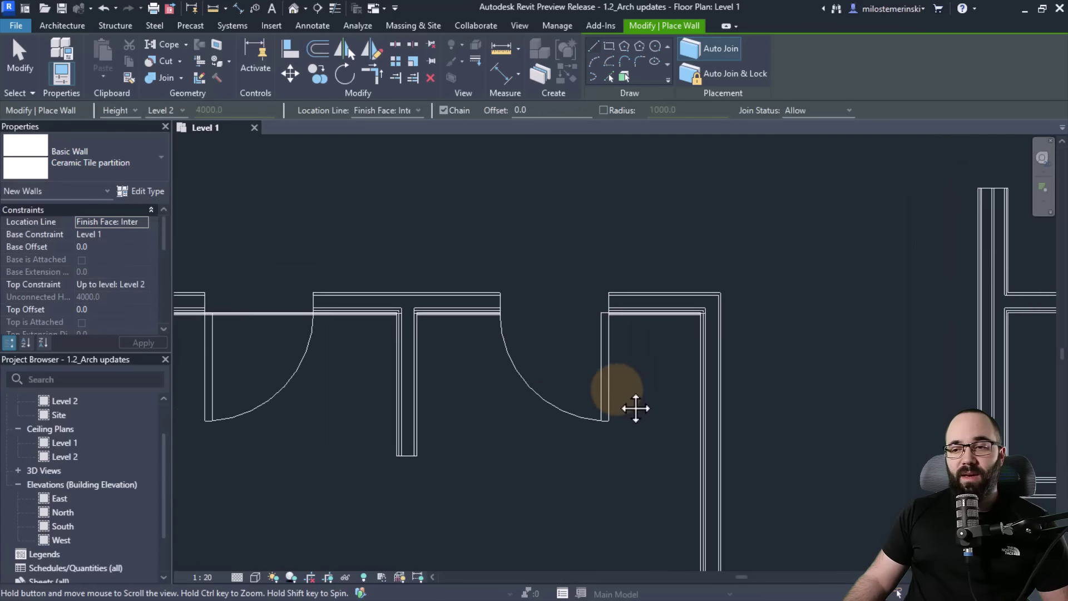
scroll(477, 341, "up", 2)
scroll(422, 310, "up", 2)
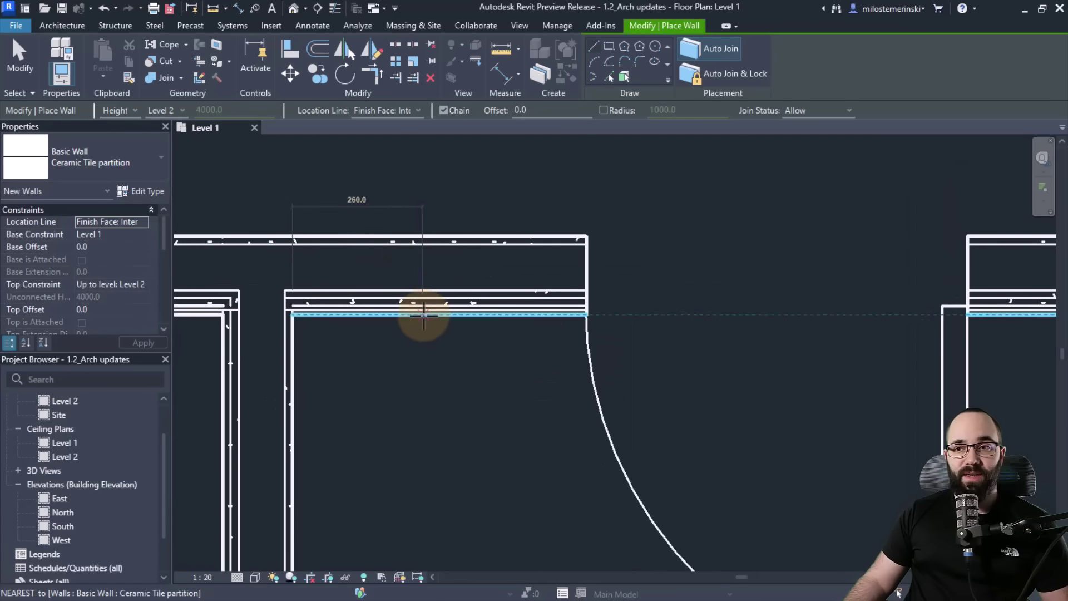
scroll(418, 331, "down", 2)
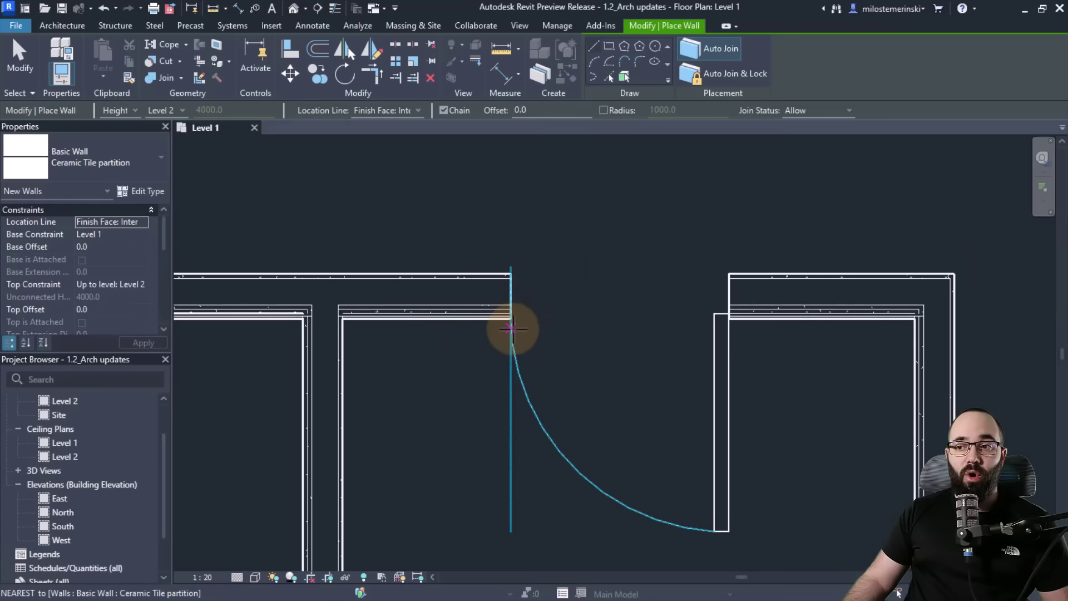
left_click(511, 334)
- Switch wall placement to Auto Join & Lock
middle_click_drag(613, 376, 625, 281)
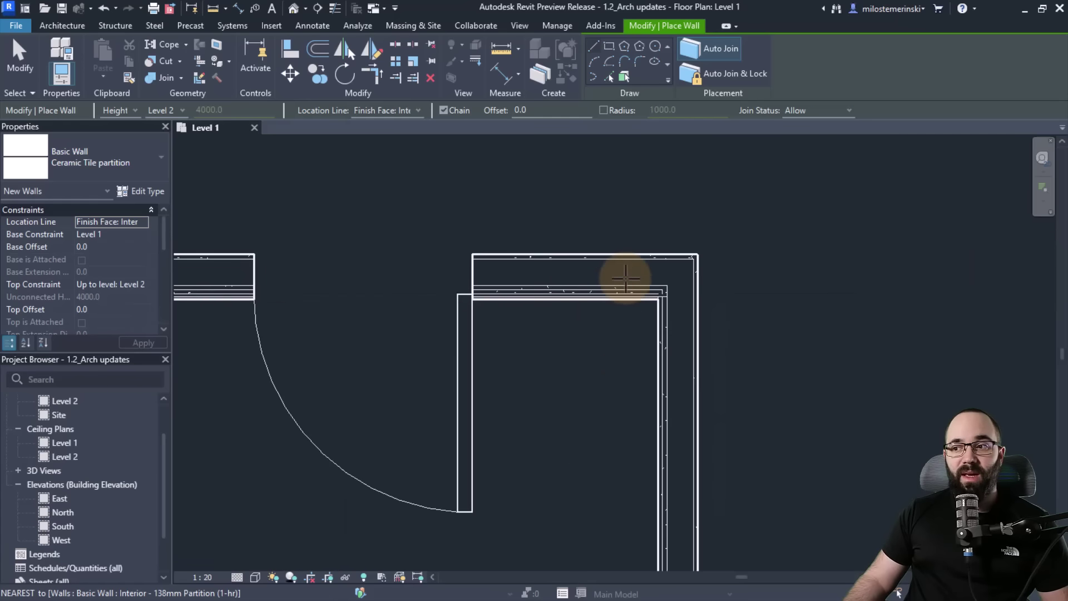
scroll(608, 310, "up", 3)
middle_click_drag(419, 353, 298, 393)
scroll(717, 386, "down", 2)
scroll(754, 358, "up", 3)
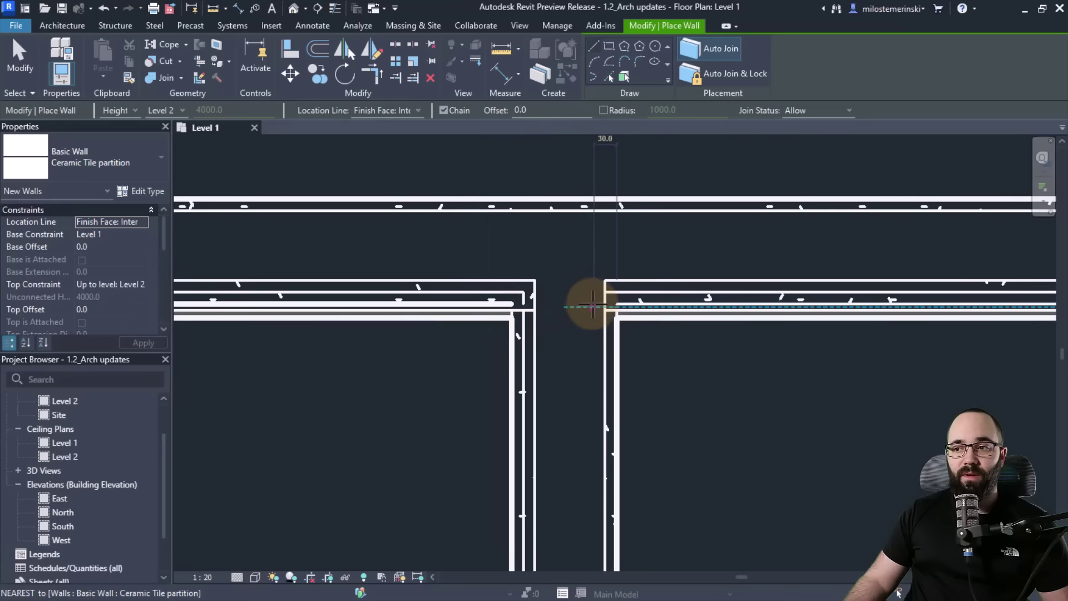
scroll(584, 303, "down", 5)
left_click(701, 81)
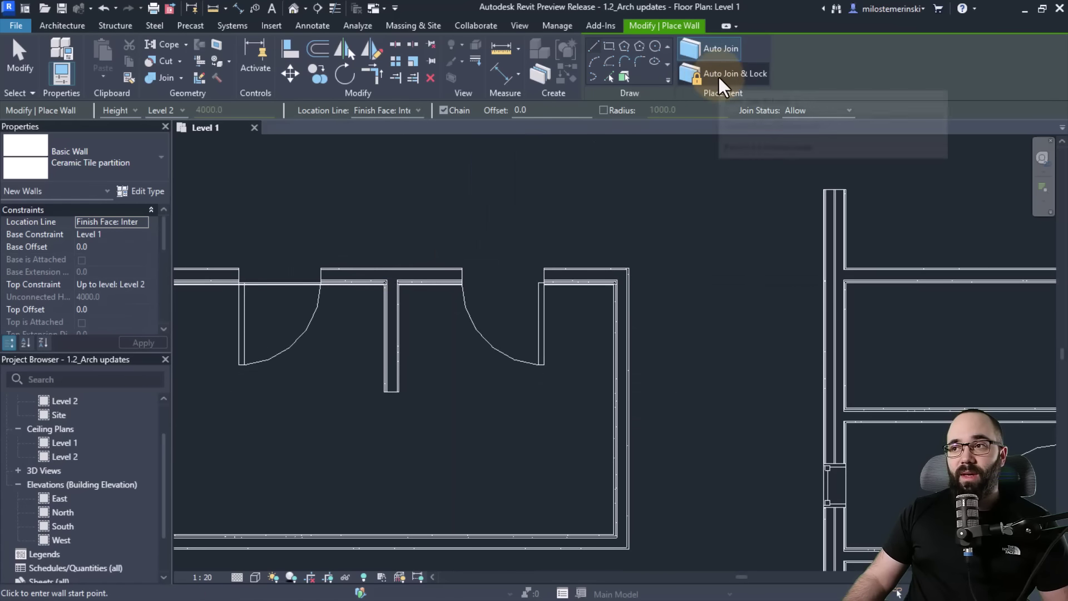
scroll(689, 293, "down", 3)
scroll(496, 232, "up", 6)
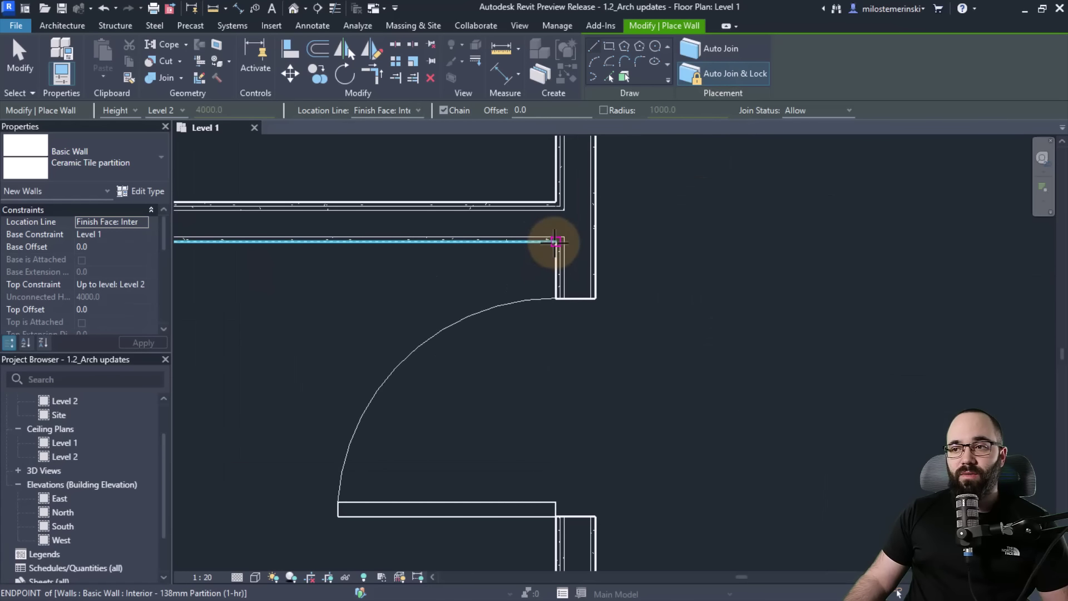
- Draw a vertical wall from the existing wall's endpoint to the lower junction and check it
left_click(555, 240)
scroll(555, 382, "down", 2)
middle_click_drag(556, 382, 525, 245)
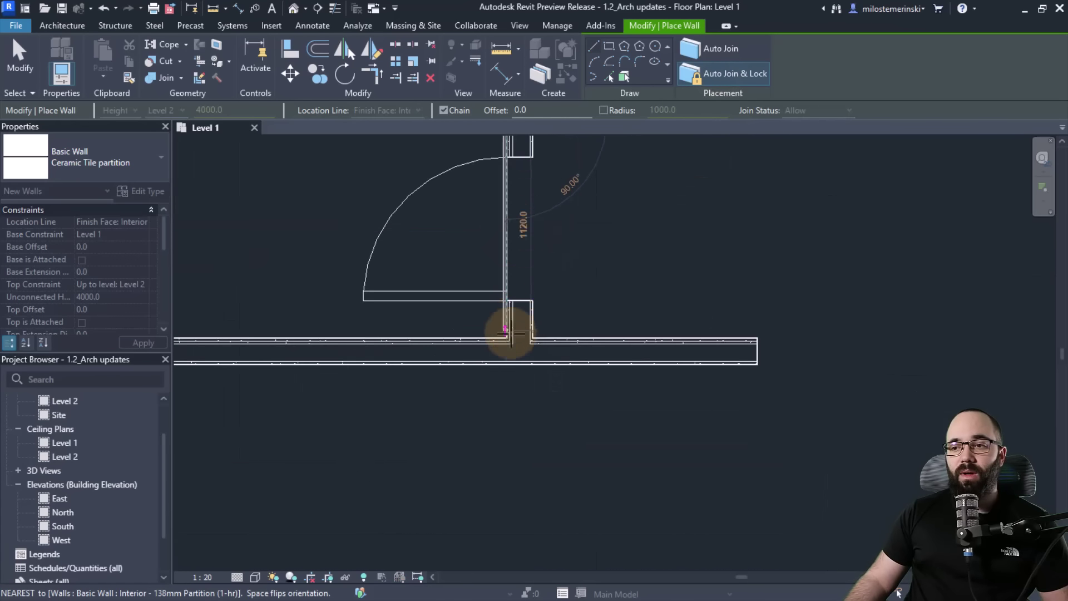
left_click(509, 335)
scroll(561, 346, "down", 2)
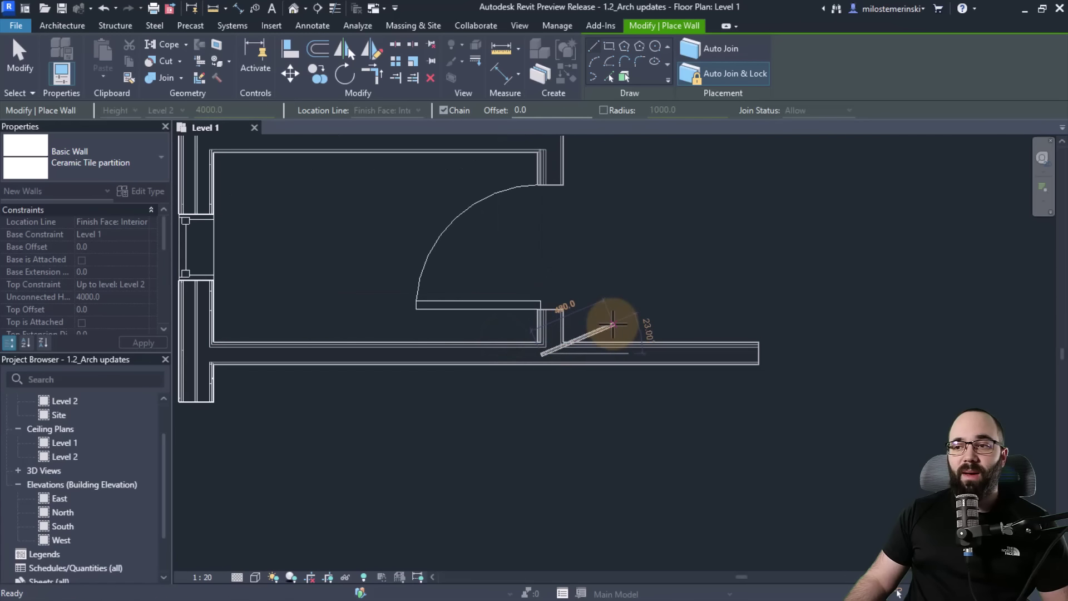
key("Escape")
scroll(612, 325, "up", 3)
key("Escape")
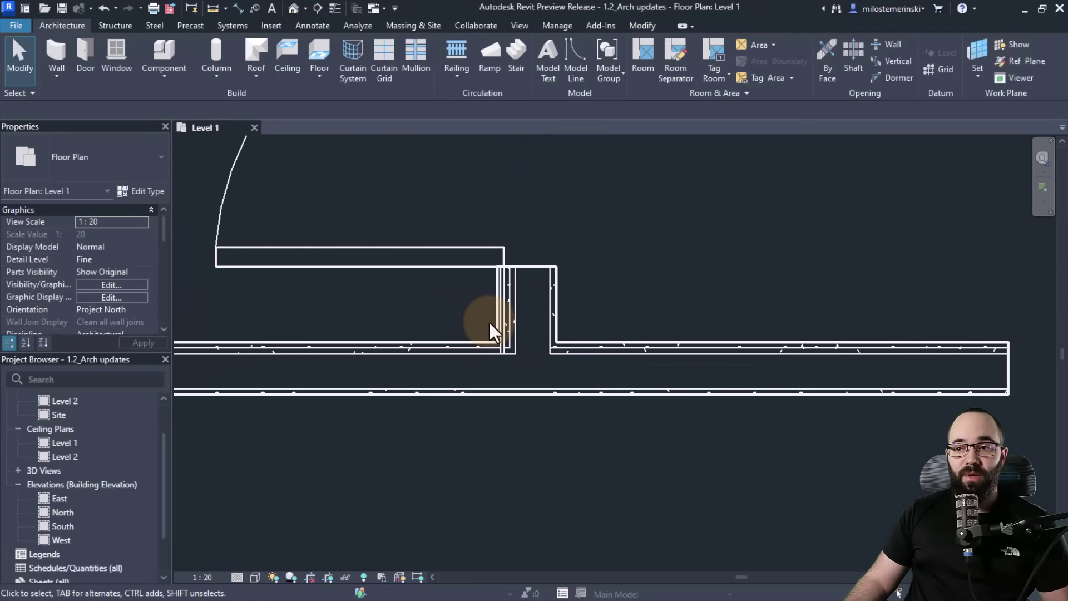
left_click(496, 308)
scroll(443, 322, "down", 2)
middle_click_drag(444, 321, 478, 397)
scroll(663, 352, "down", 3)
key("Escape")
scroll(489, 327, "up", 1)
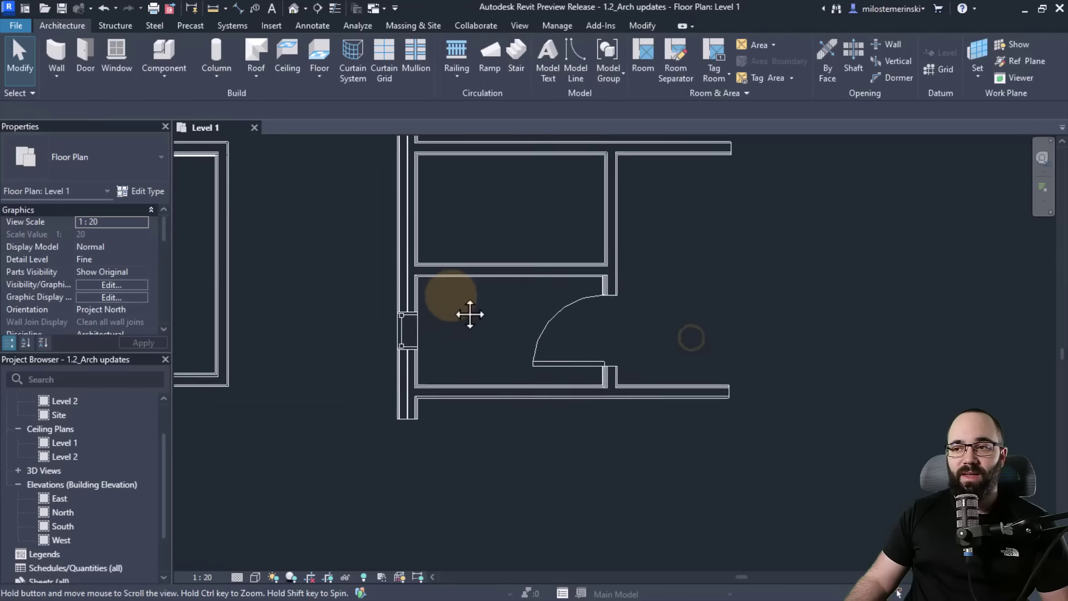
- Move the wall holding the two doors upward
scroll(315, 259, "up", 2)
left_click(316, 259)
middle_click_drag(317, 258, 716, 321)
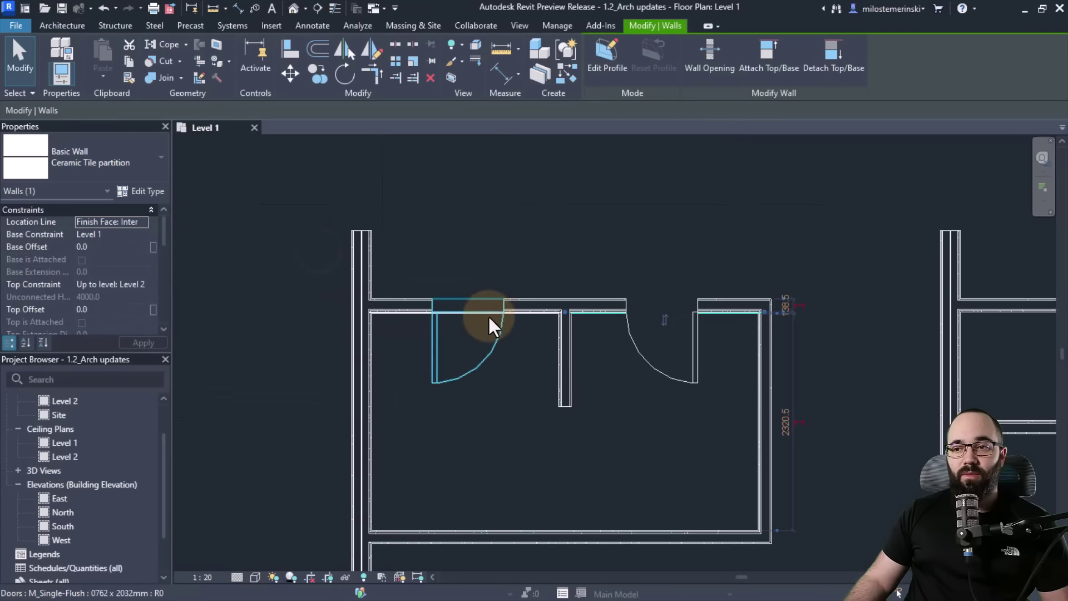
left_click_drag(551, 304, 558, 258)
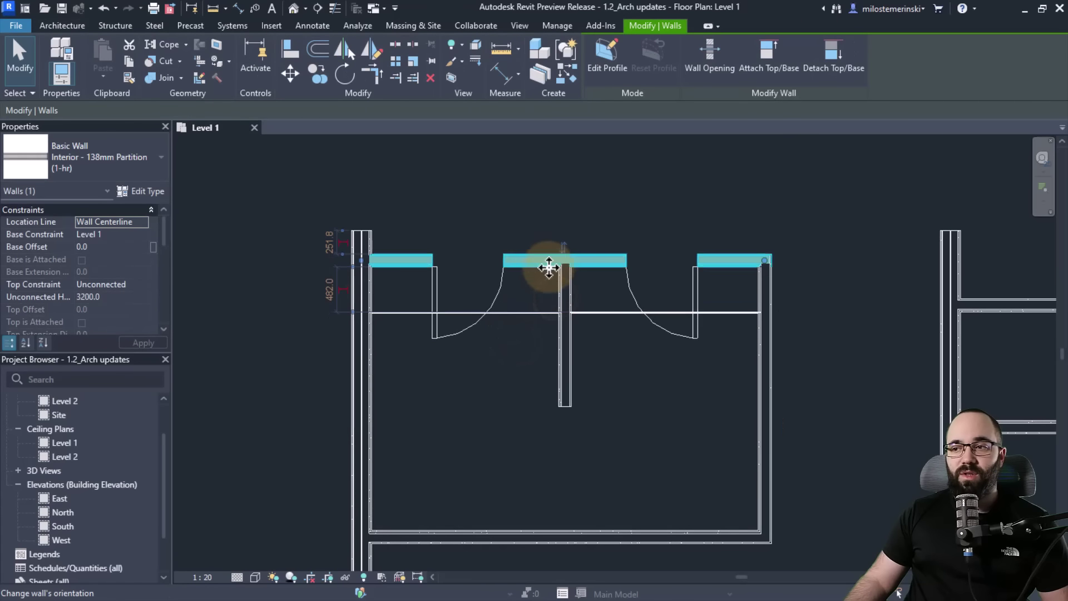
- Shift the right-hand 138mm vertical partition and its door to the right
scroll(572, 322, "down", 2)
middle_click_drag(572, 321, 386, 293)
scroll(648, 298, "up", 3)
left_click_drag(648, 298, 682, 281)
left_click(556, 342)
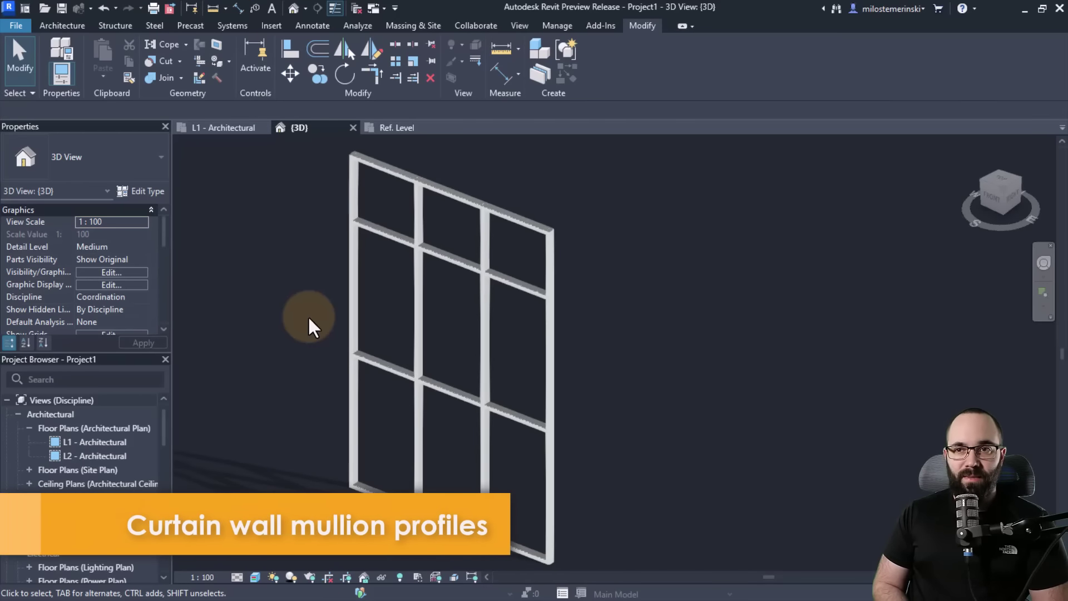
left_click(211, 127)
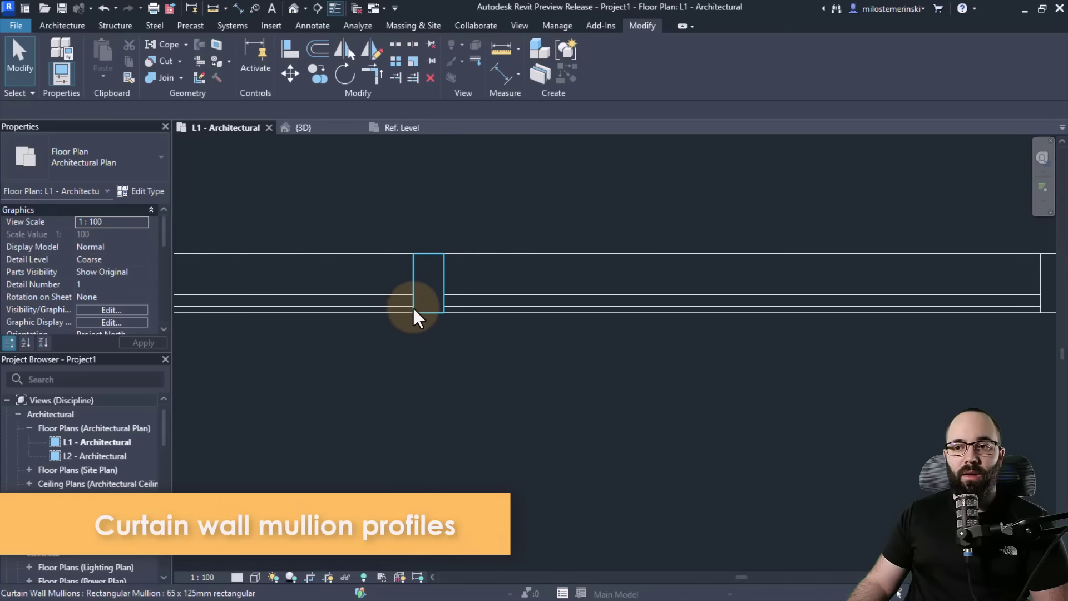
left_click(425, 292)
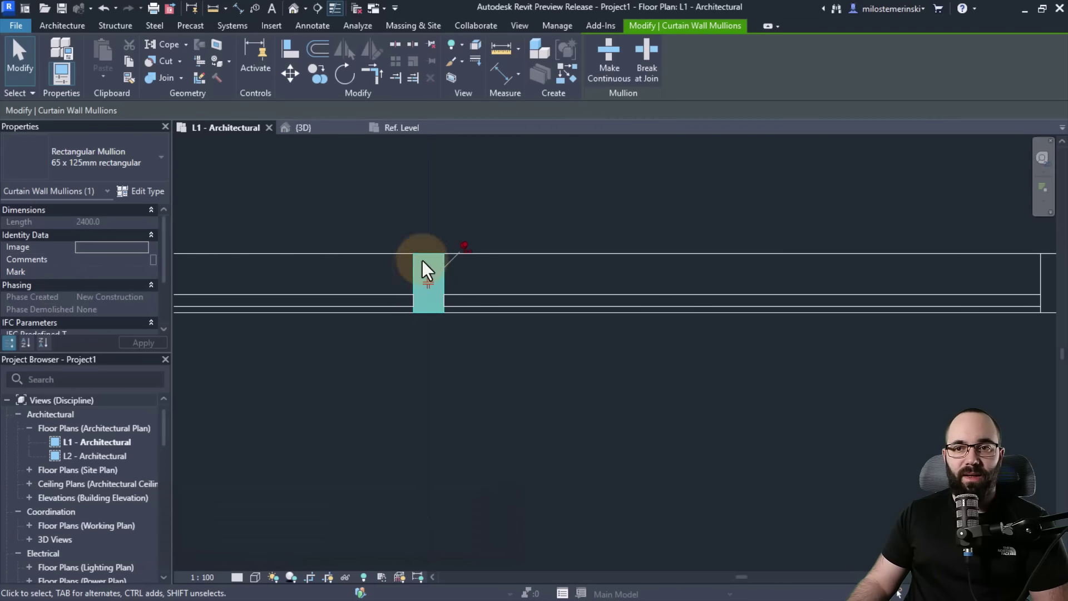
left_click(439, 336)
left_click(302, 127)
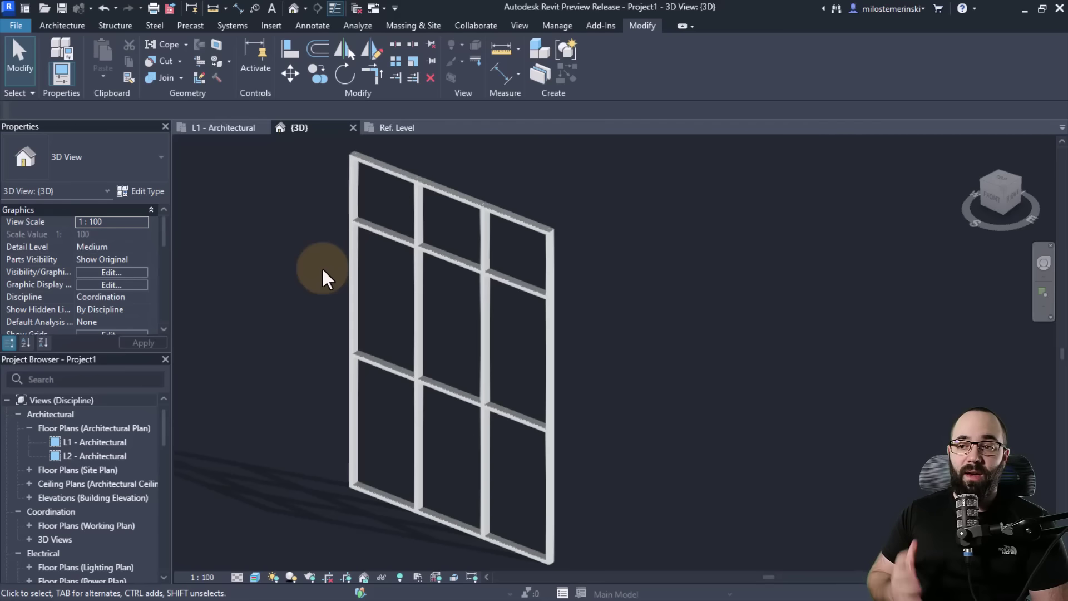
left_click(400, 129)
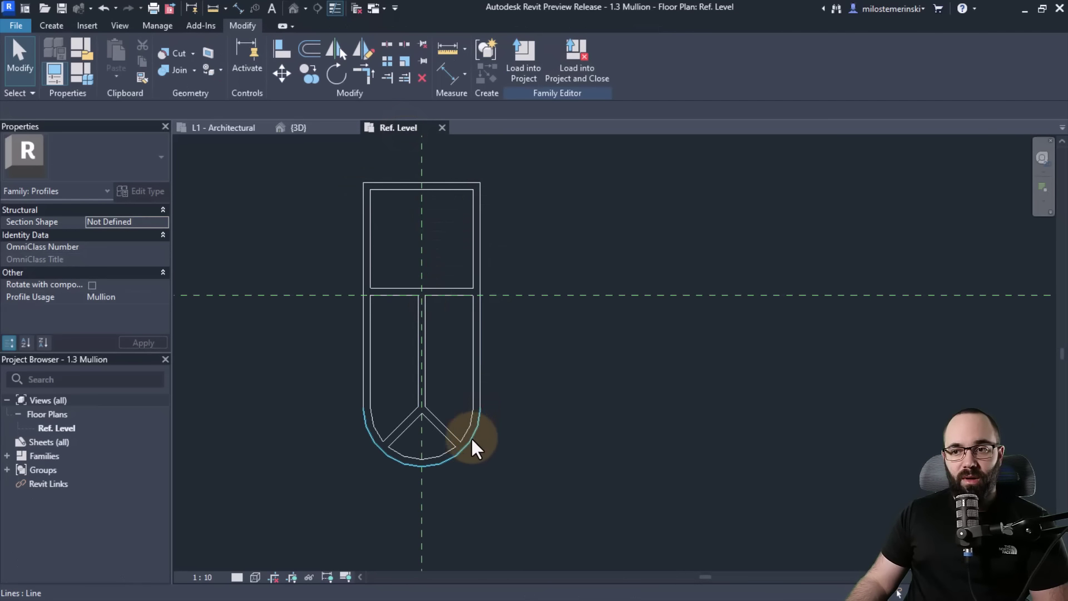
scroll(476, 439, "down", 1)
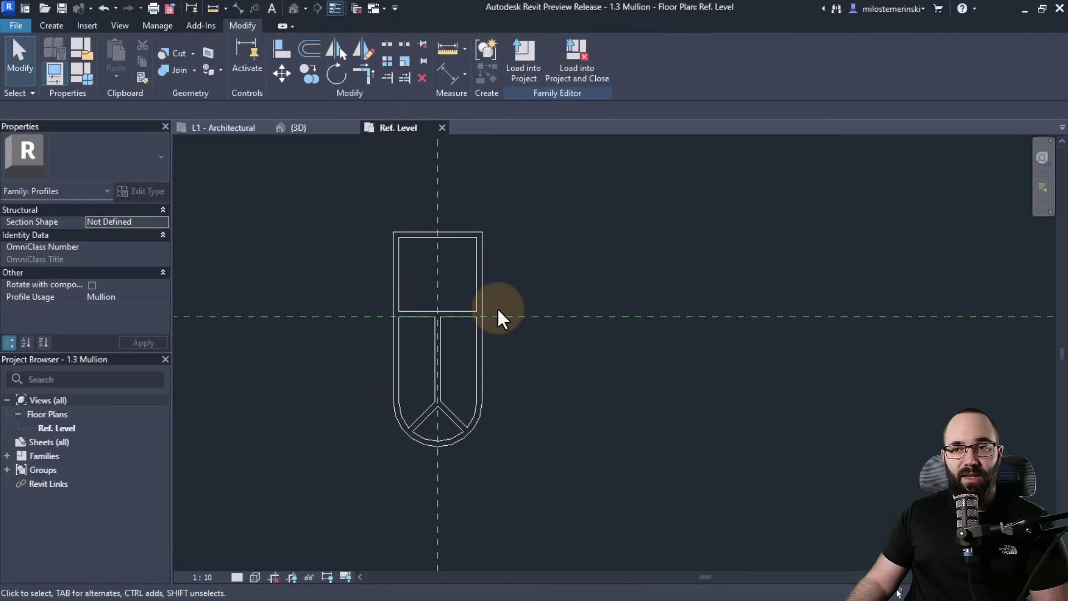
left_click(304, 134)
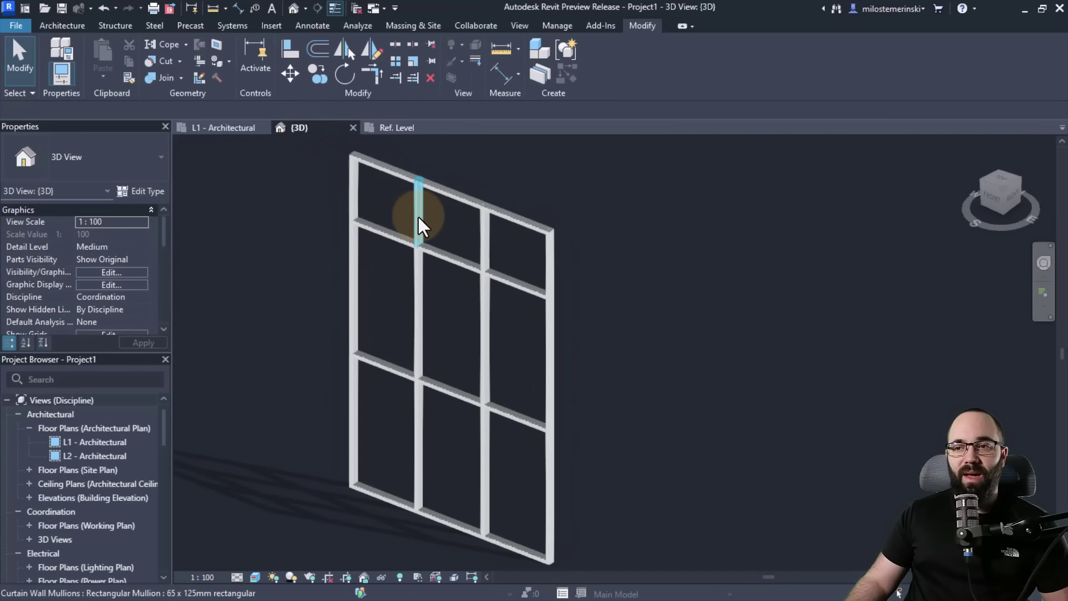
- Duplicate the mullion's type as '65 x 125mm new'
left_click(422, 226)
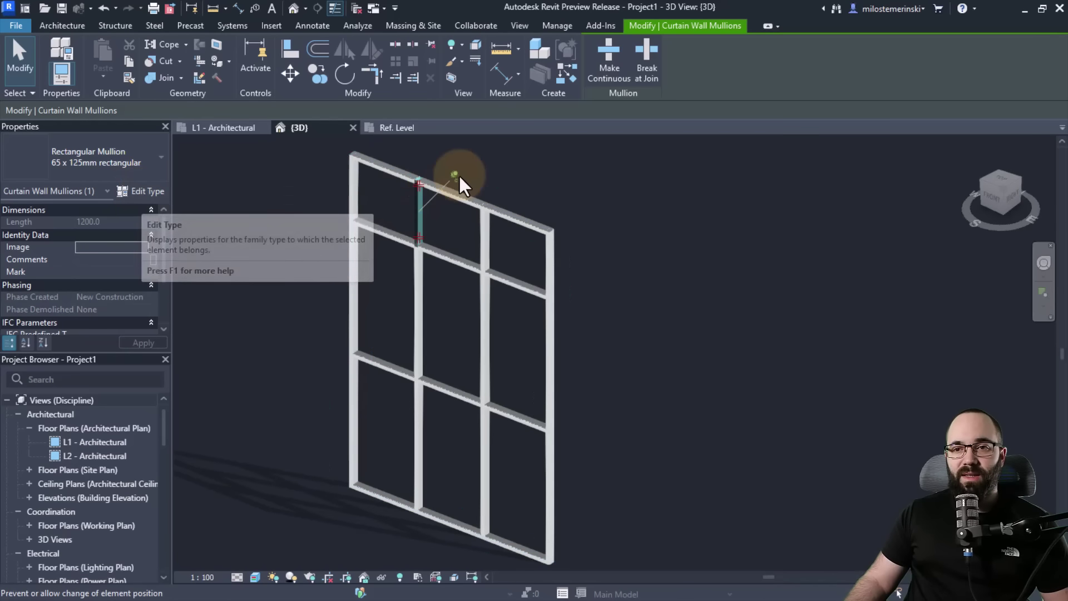
left_click(146, 193)
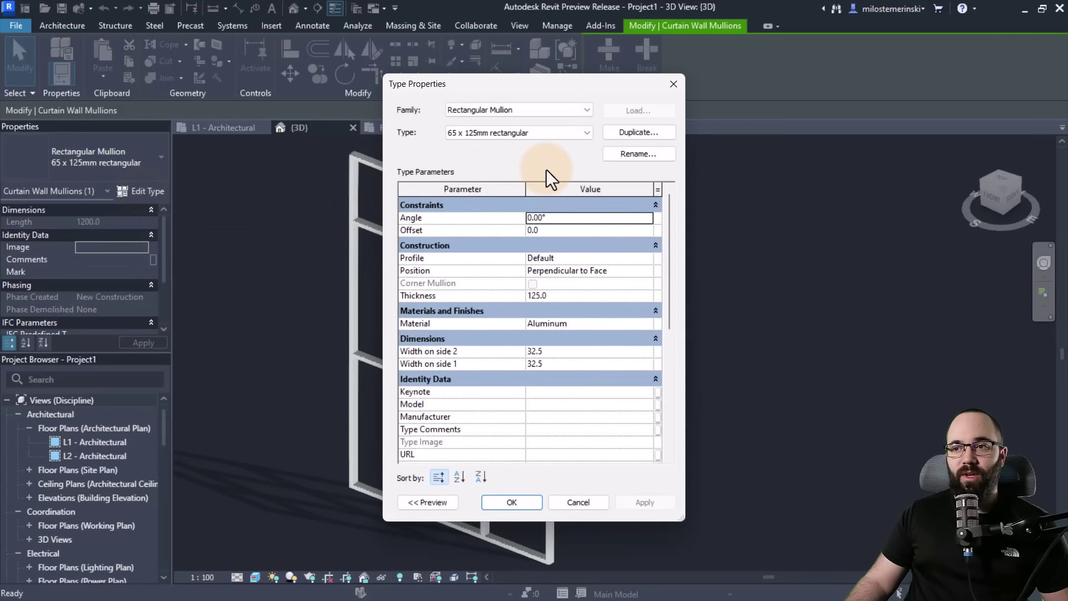
left_click(626, 134)
left_click_drag(518, 293, 629, 297)
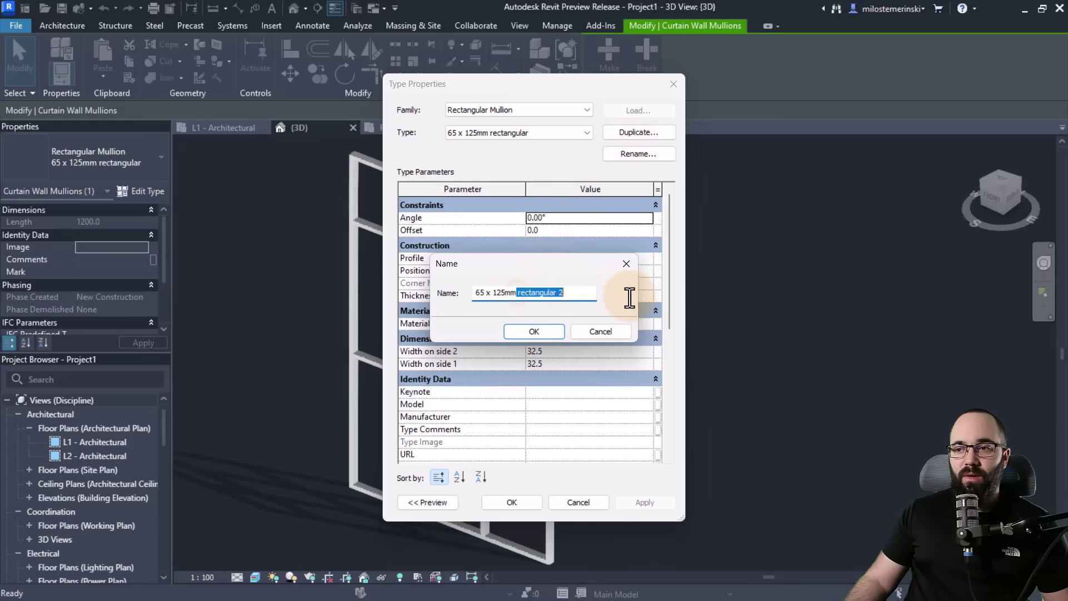
key("Return")
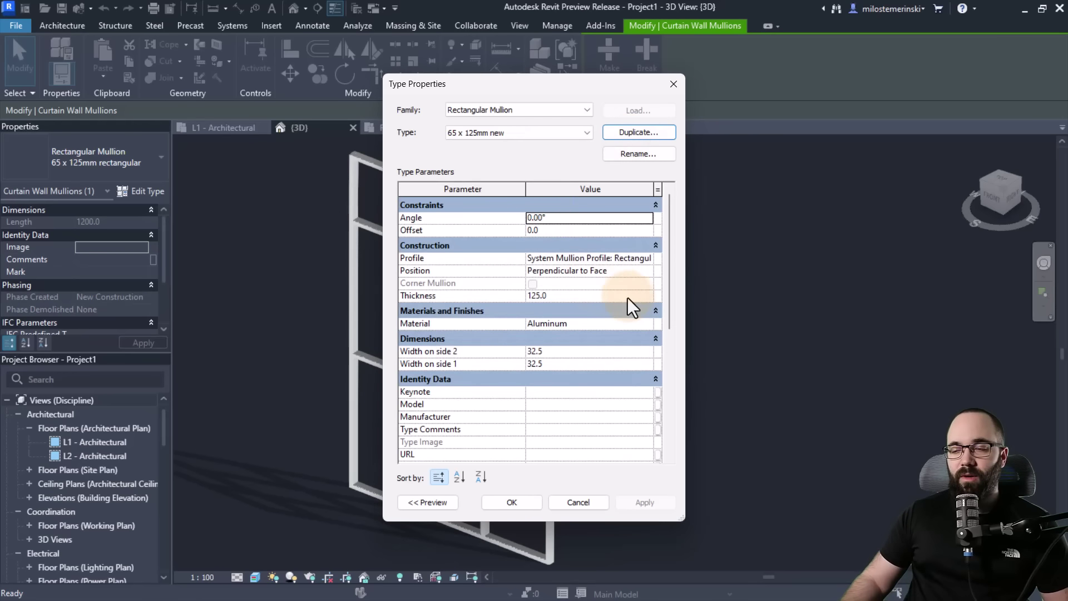
- Set the type's Profile to 1.3 Mullion : 1.3 Mullion and apply it
left_click(645, 260)
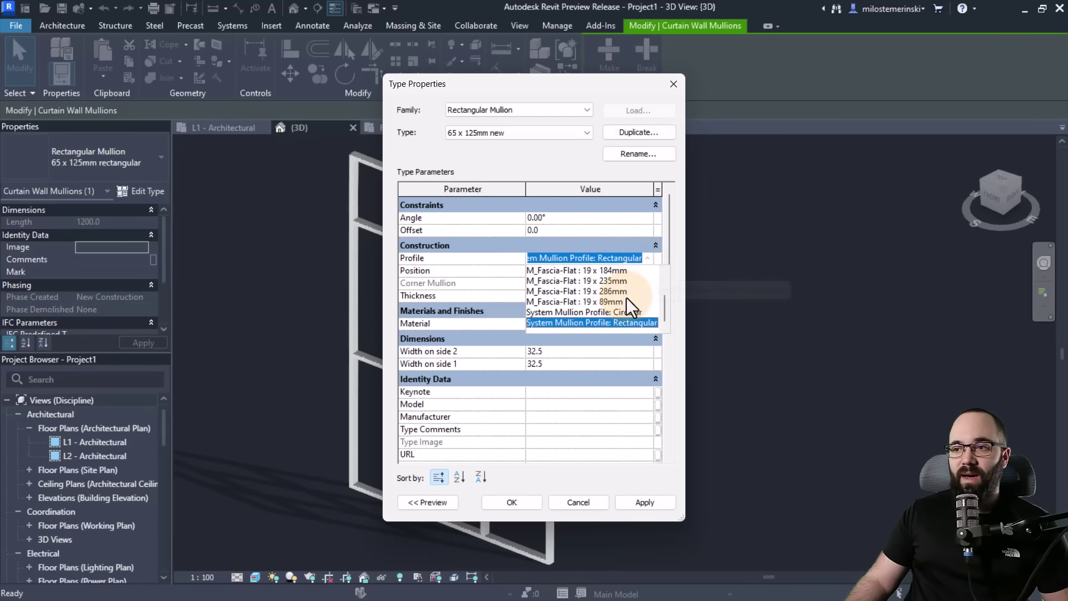
scroll(626, 298, "up", 3)
left_click(599, 282)
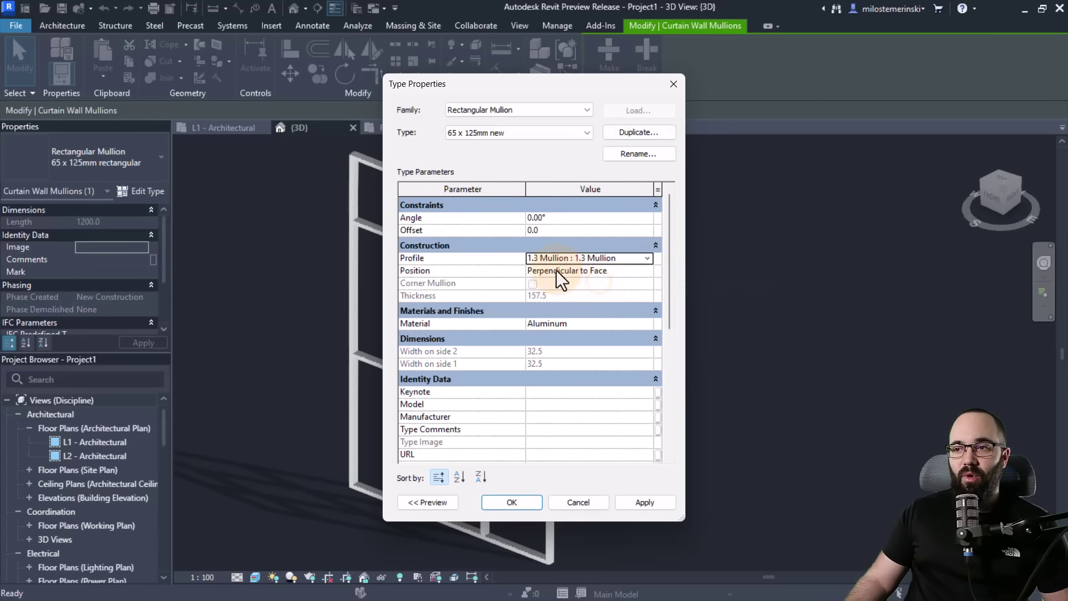
left_click(644, 503)
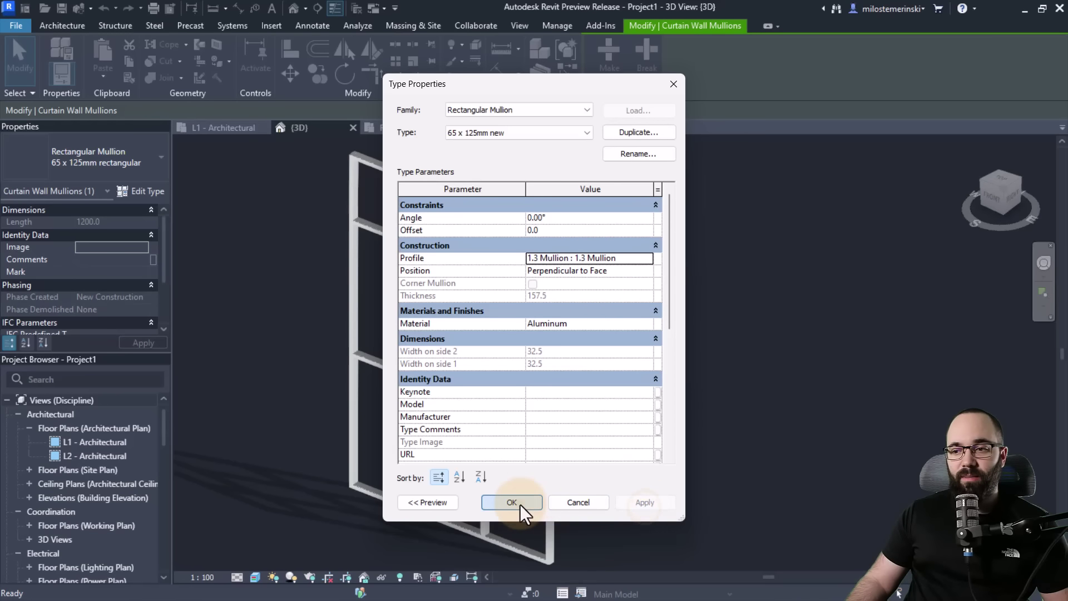
left_click(512, 502)
scroll(403, 210, "up", 5)
- Turn on Section Box in the 3D view's properties
left_click(405, 214)
scroll(413, 334, "up", 5)
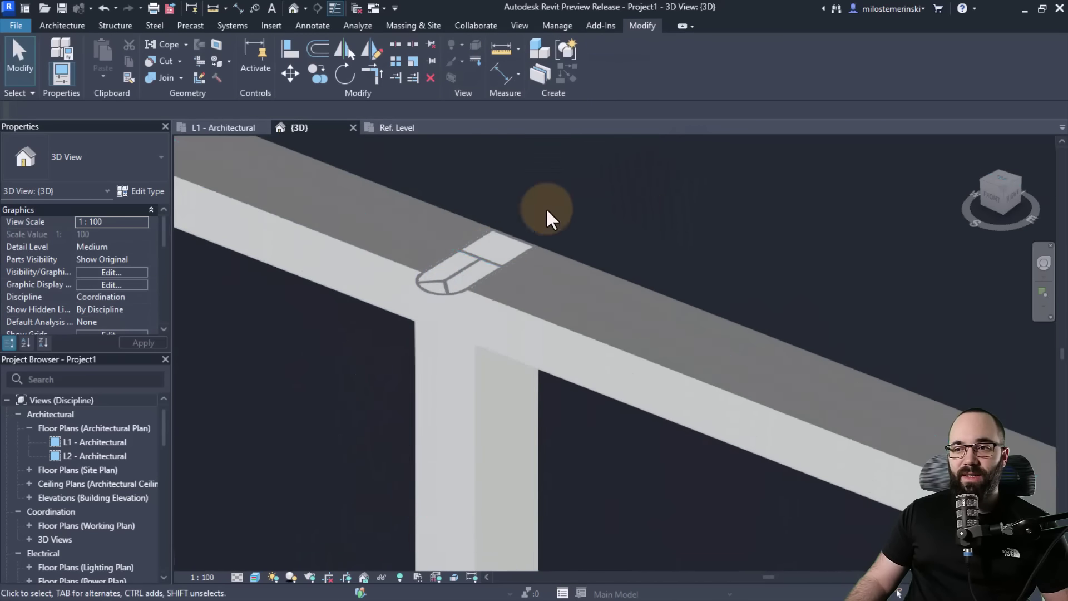
scroll(545, 245, "down", 3)
middle_click_drag(543, 267, 436, 358)
scroll(437, 362, "up", 4)
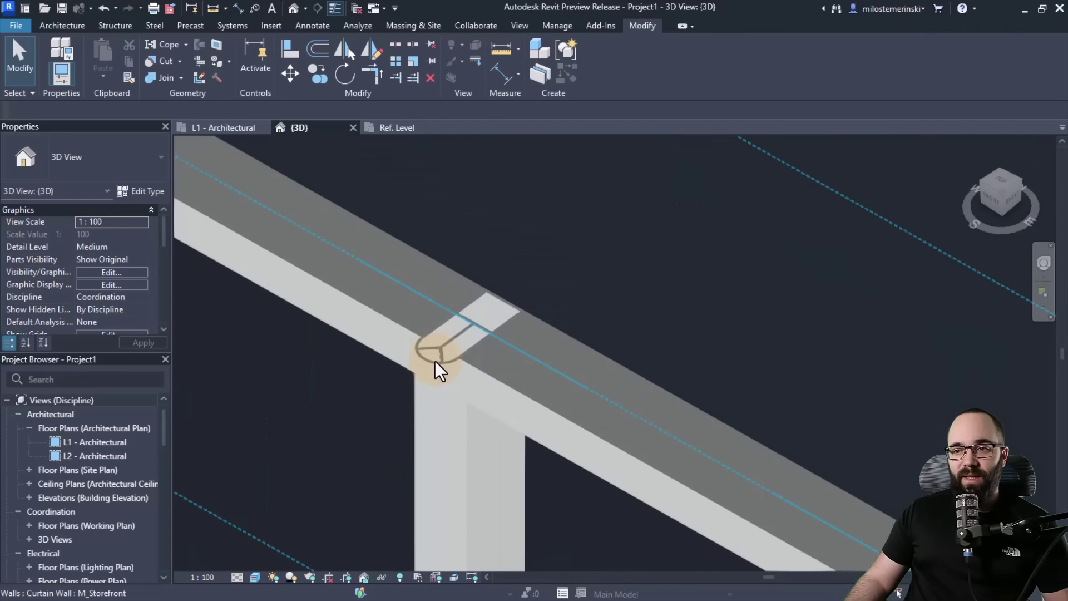
scroll(441, 246, "down", 6)
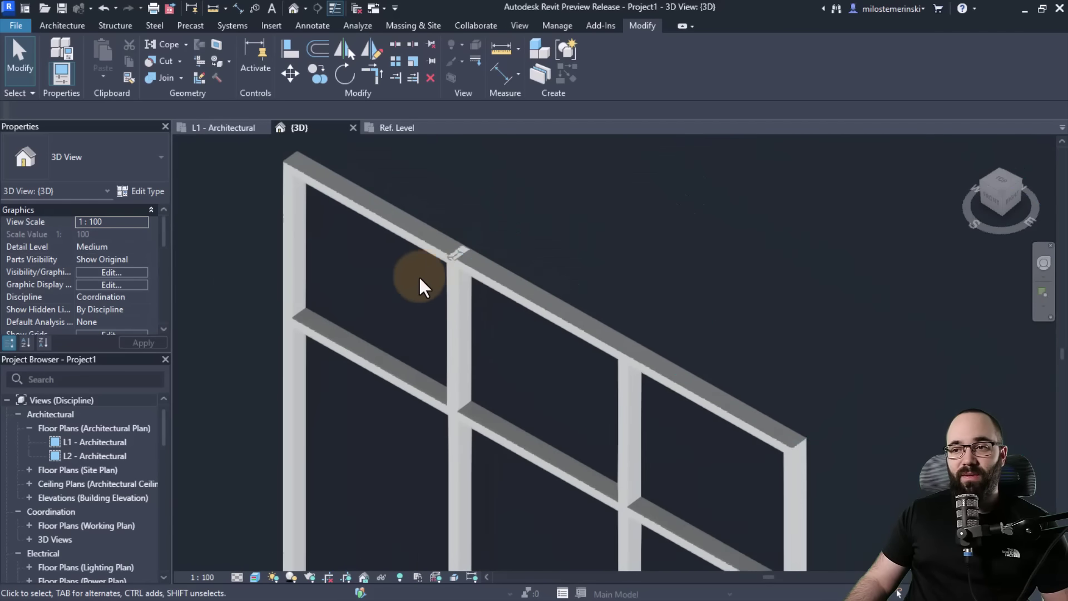
scroll(164, 292, "down", 5)
left_click(81, 248)
- Select the section box and curtain wall and orbit to inspect the frame
left_click(488, 271)
left_click(484, 303)
left_click(537, 257)
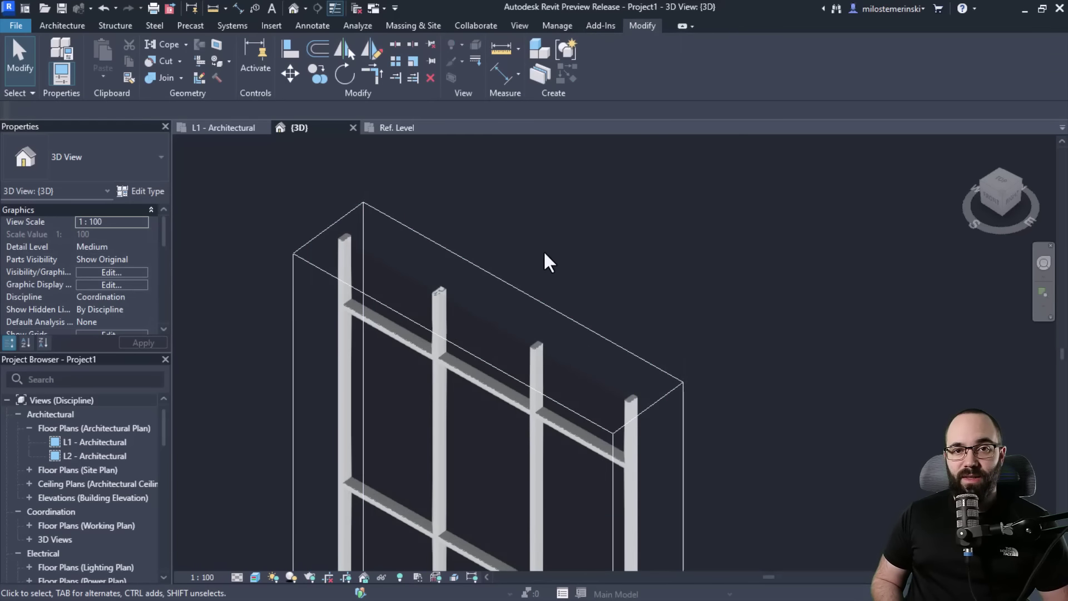
scroll(401, 268, "up", 5)
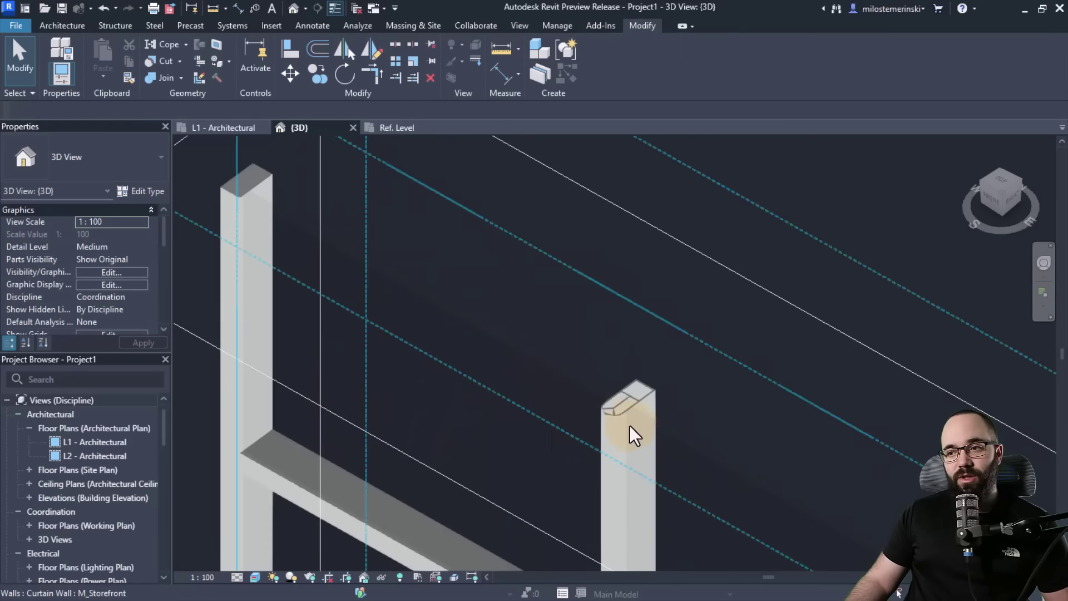
left_click(632, 434)
middle_click_drag(526, 382, 544, 317, "shift")
left_click(716, 258)
left_click(582, 442)
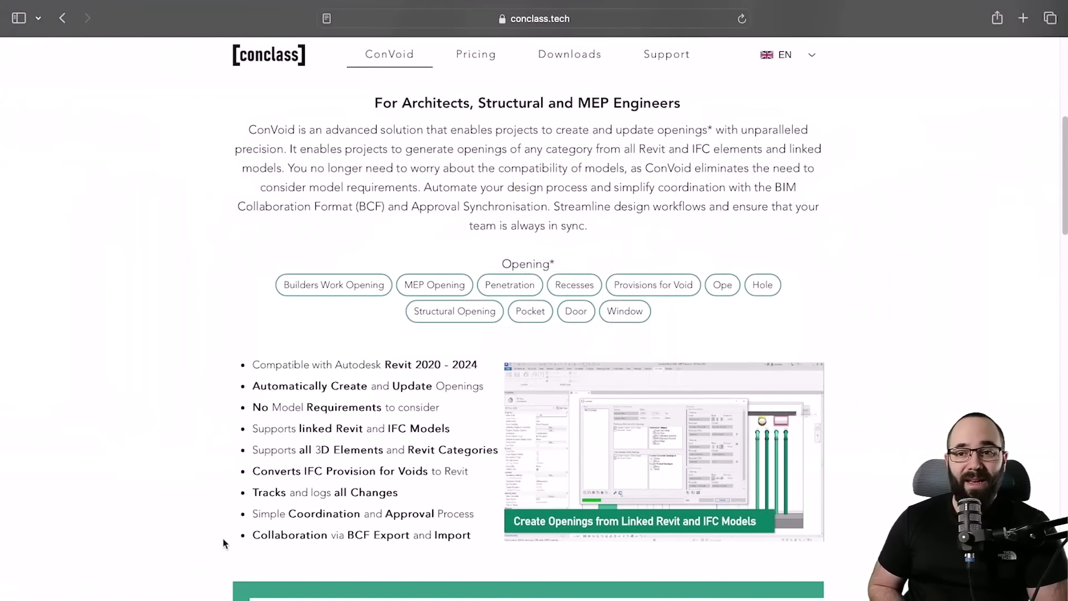
- Open the User Guide lesson '04. Create Openings for MEP Services' and scroll to User Interface
scroll(223, 543, "up", 5)
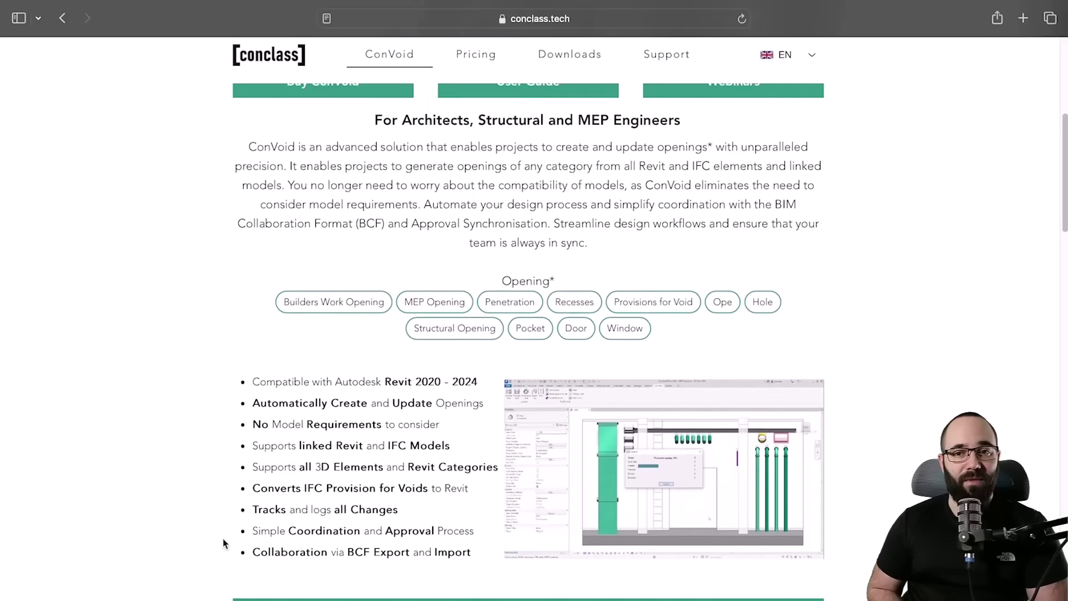
scroll(223, 543, "up", 2)
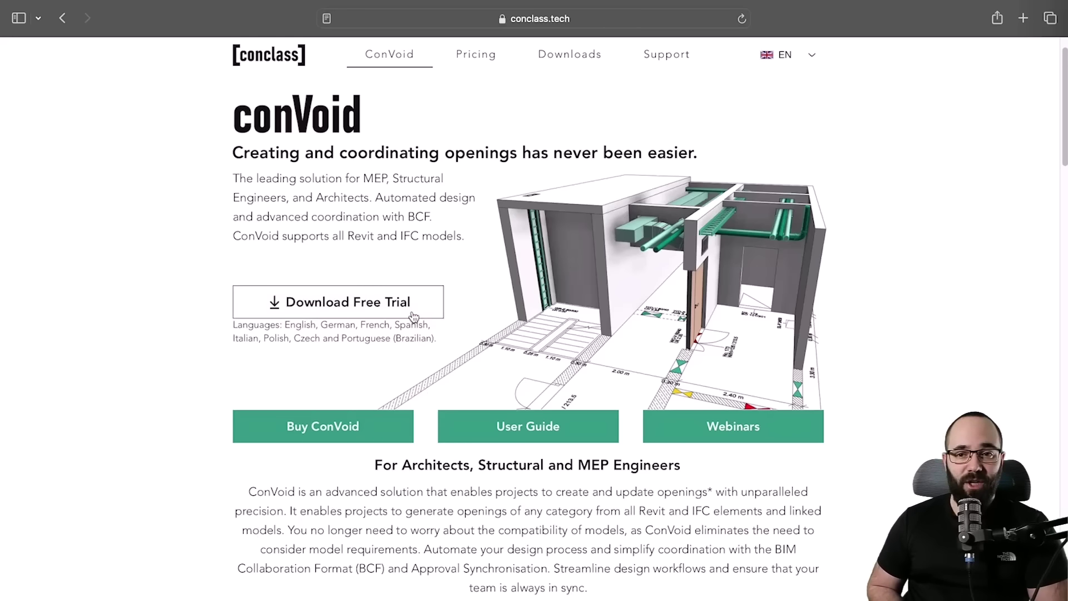
left_click(480, 421)
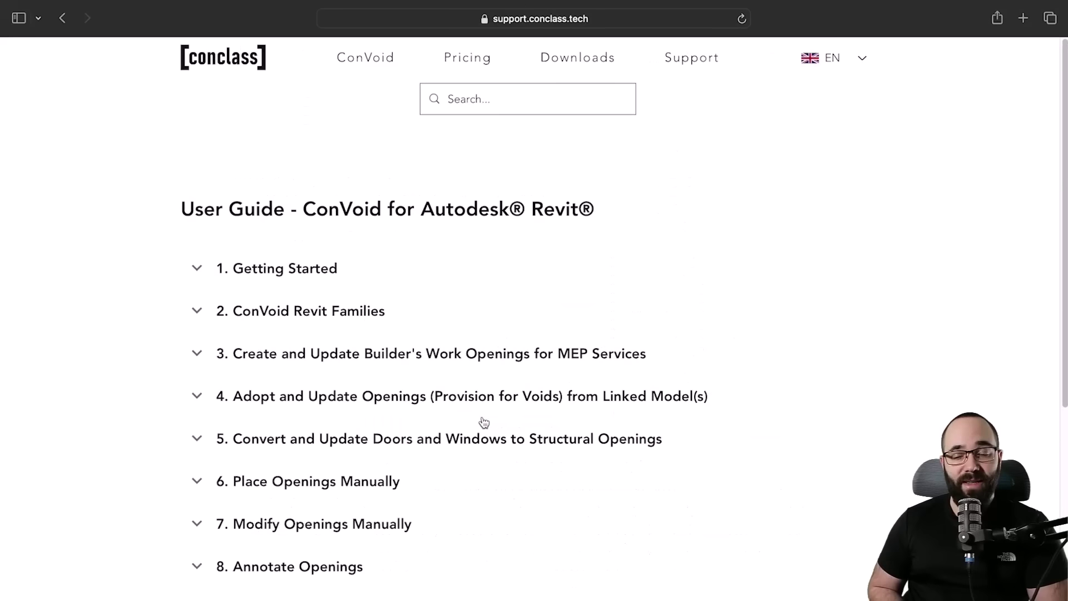
left_click(455, 370)
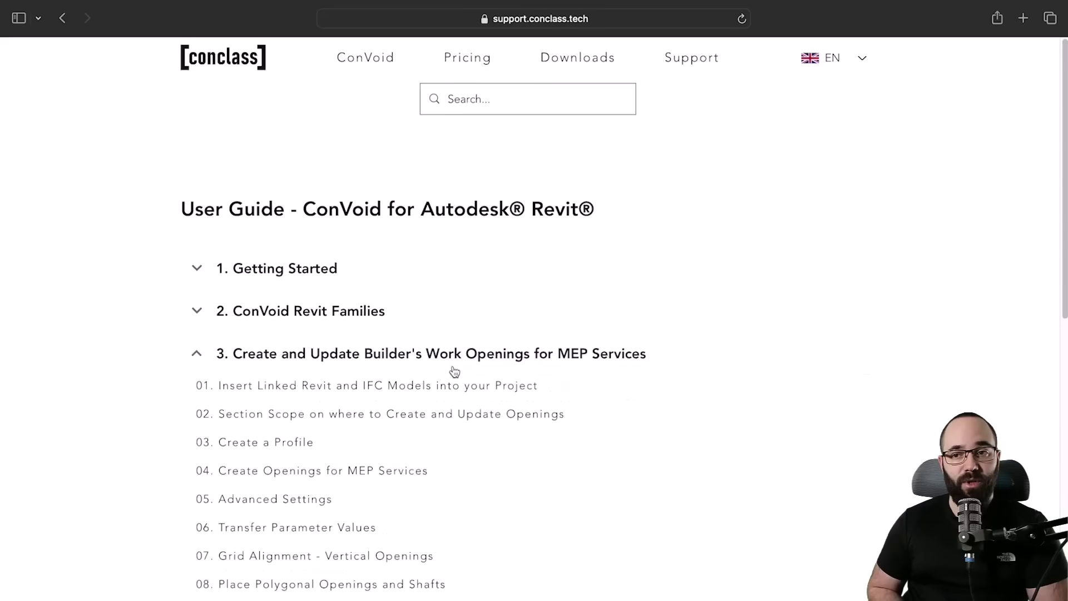
left_click(397, 475)
scroll(398, 474, "down", 20)
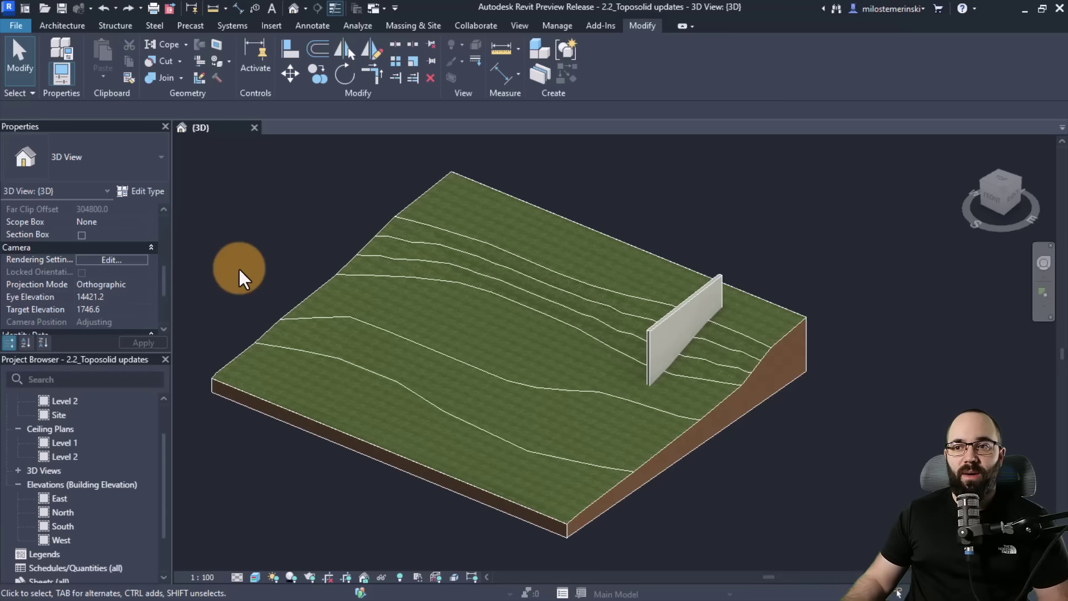
- Select the toposolid and orbit the view to inspect it
left_click(283, 315)
mouse_move(330, 314)
middle_mouse_down("shift")
mouse_move(520, 387)
mouse_move(344, 316)
middle_mouse_up("shift")
key("Escape")
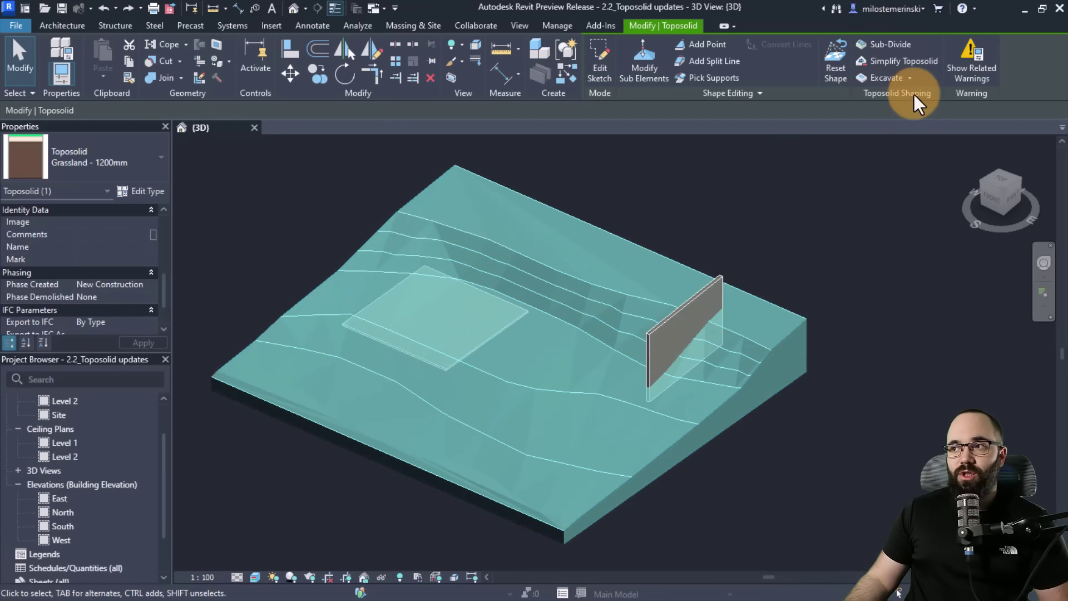
- Excavate the toposolid with the floor slab, leaving a rectangular pit
left_click(875, 79)
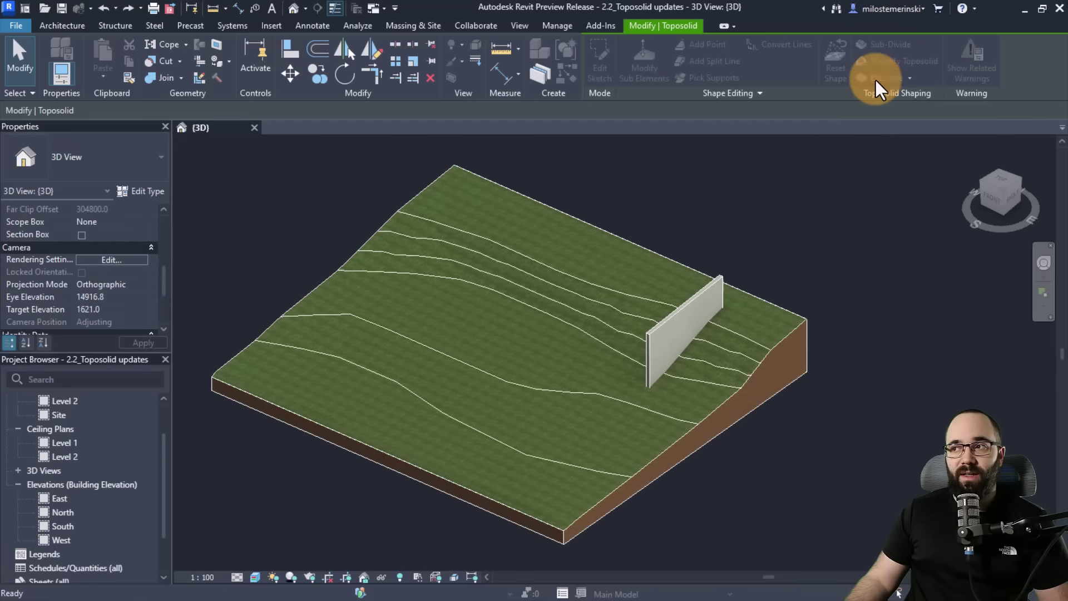
left_click(371, 302)
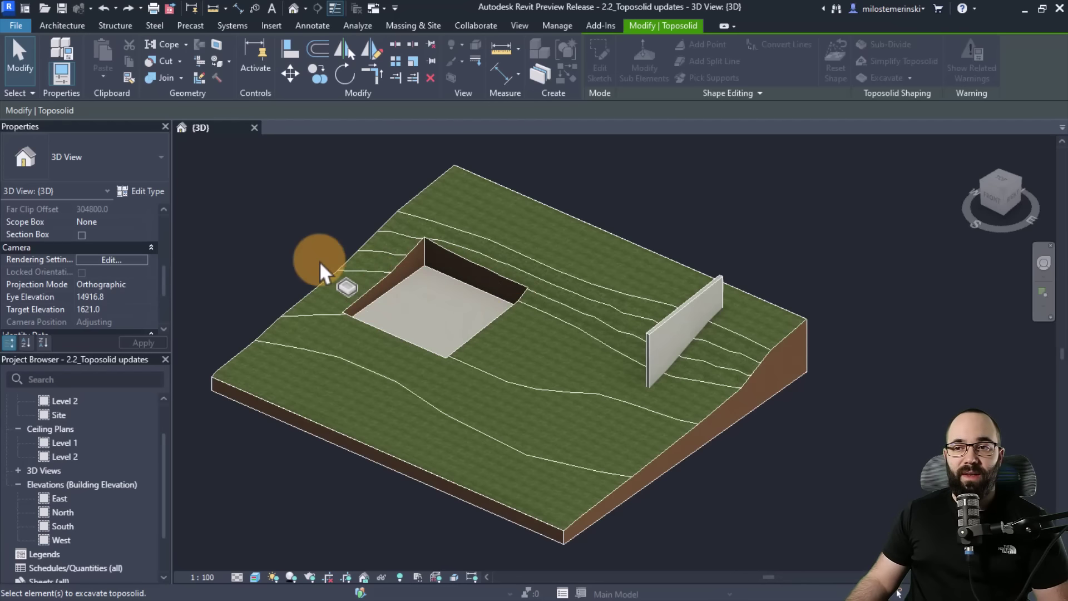
key("Escape")
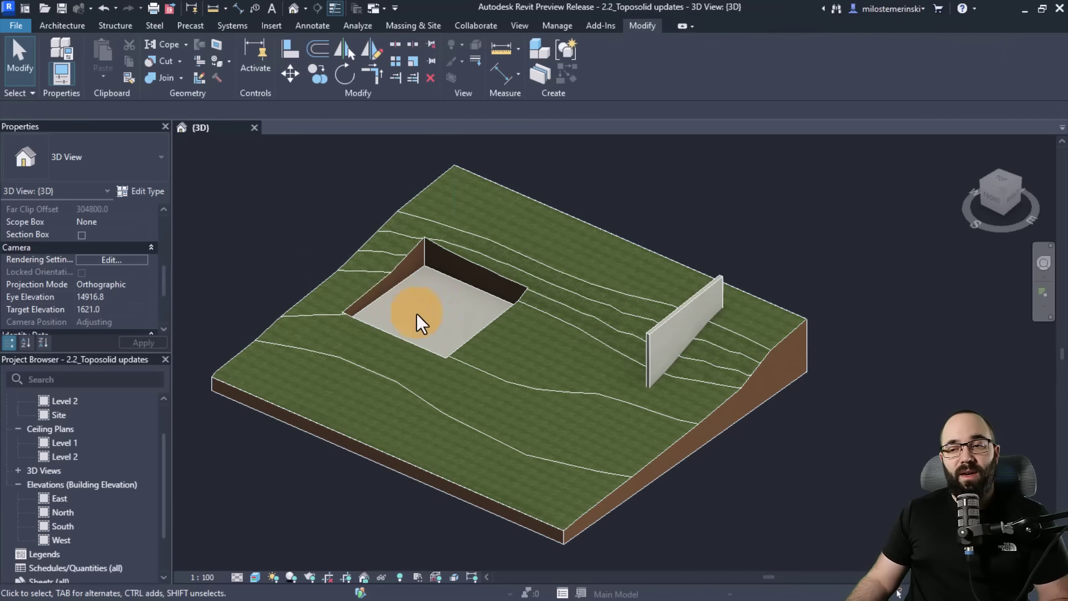
middle_click_drag(418, 319, 405, 345, "shift")
- Slope the pit floor with a slope arrow whose head height offset is 3000
scroll(453, 270, "up", 5)
left_click(453, 278)
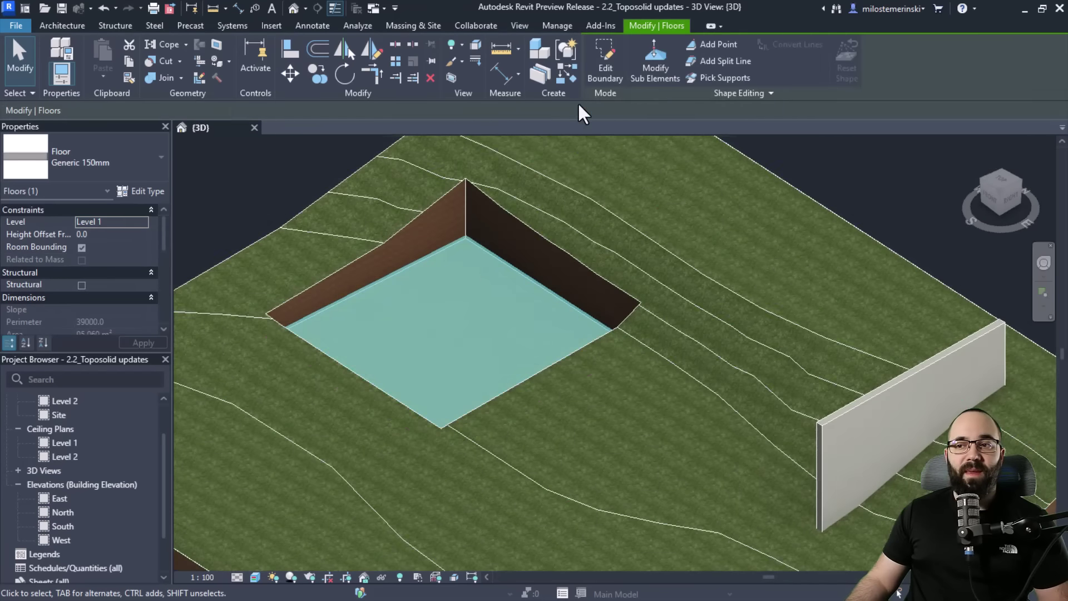
left_click(605, 62)
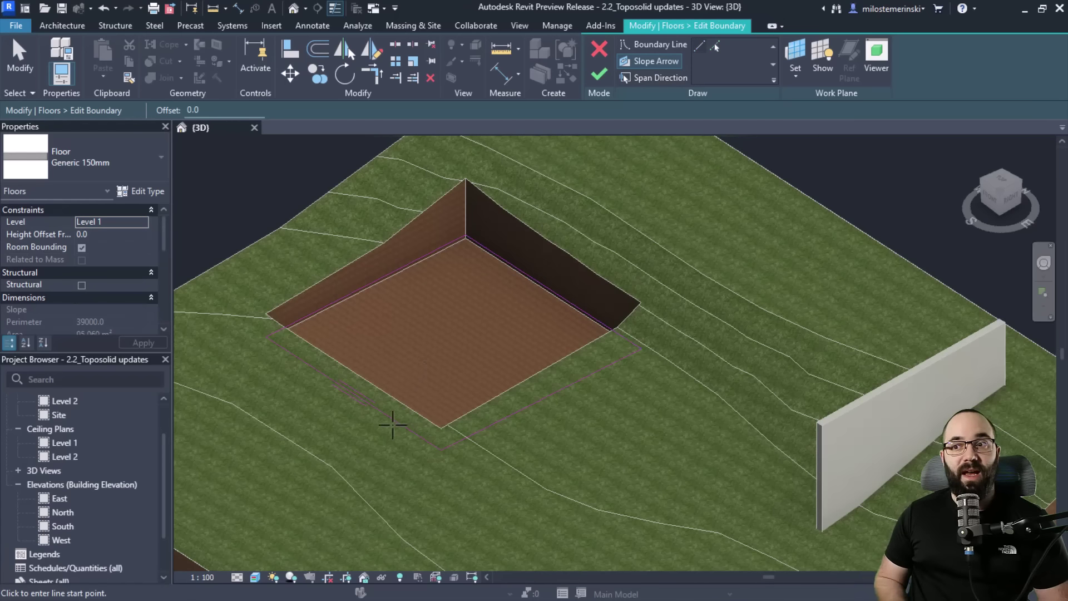
left_click(392, 425)
left_click(505, 262)
left_click(121, 272)
type("3000")
left_click(599, 76)
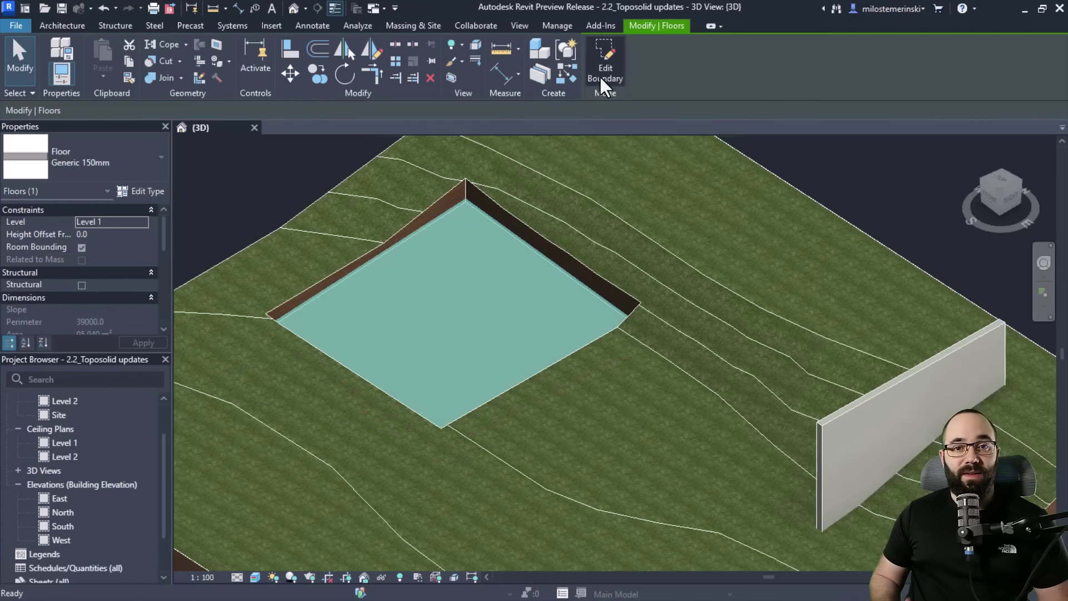
- Set the sloped floor's height offset to -500 below Level 1
left_click(271, 182)
left_click(426, 227)
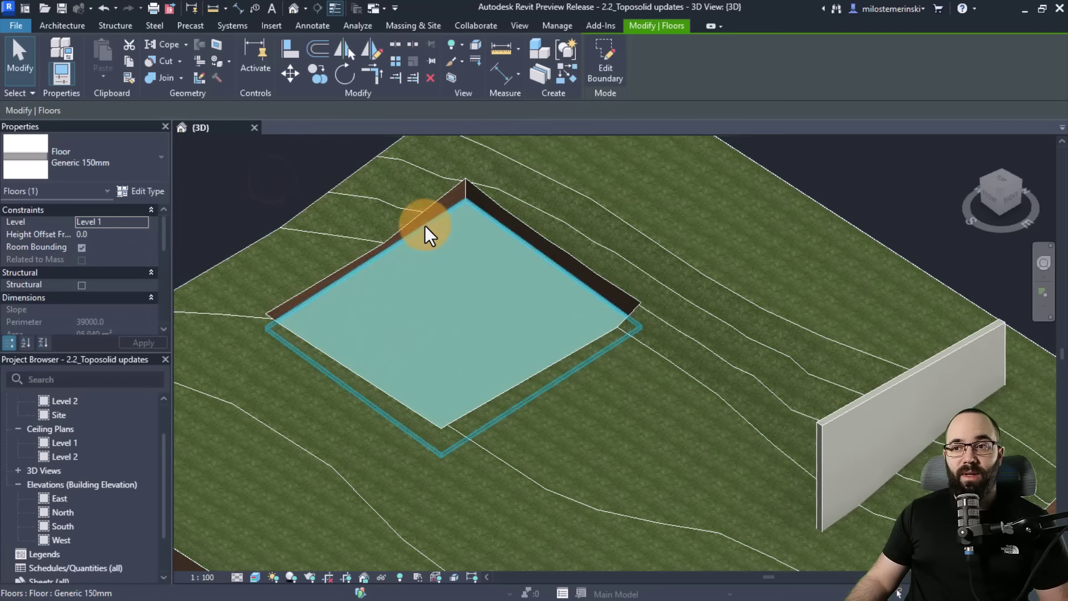
middle_click_drag(426, 227, 479, 286, "shift")
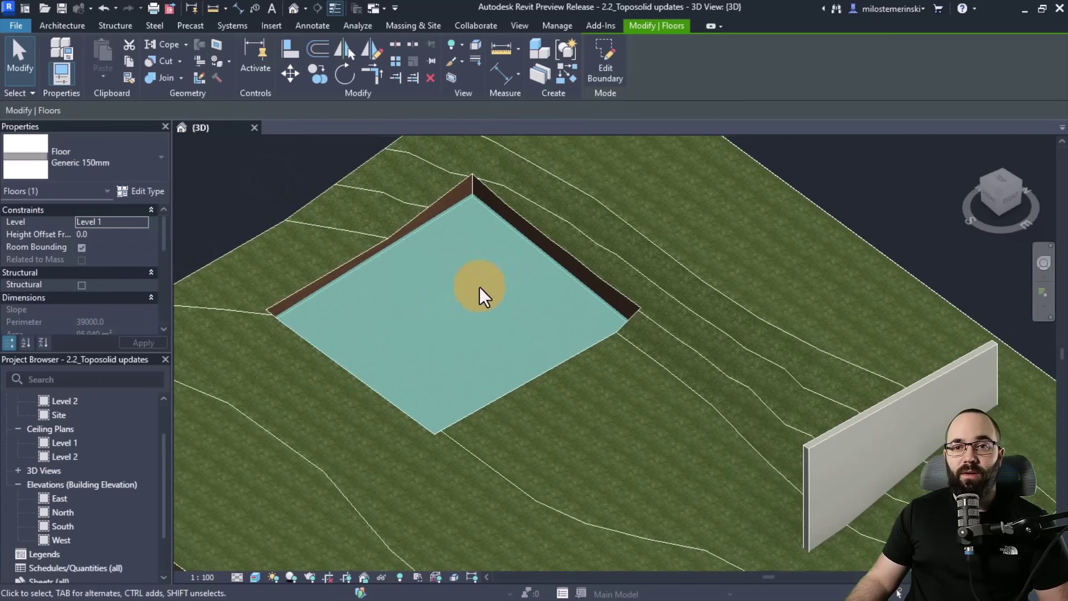
left_click(112, 234)
type("-")
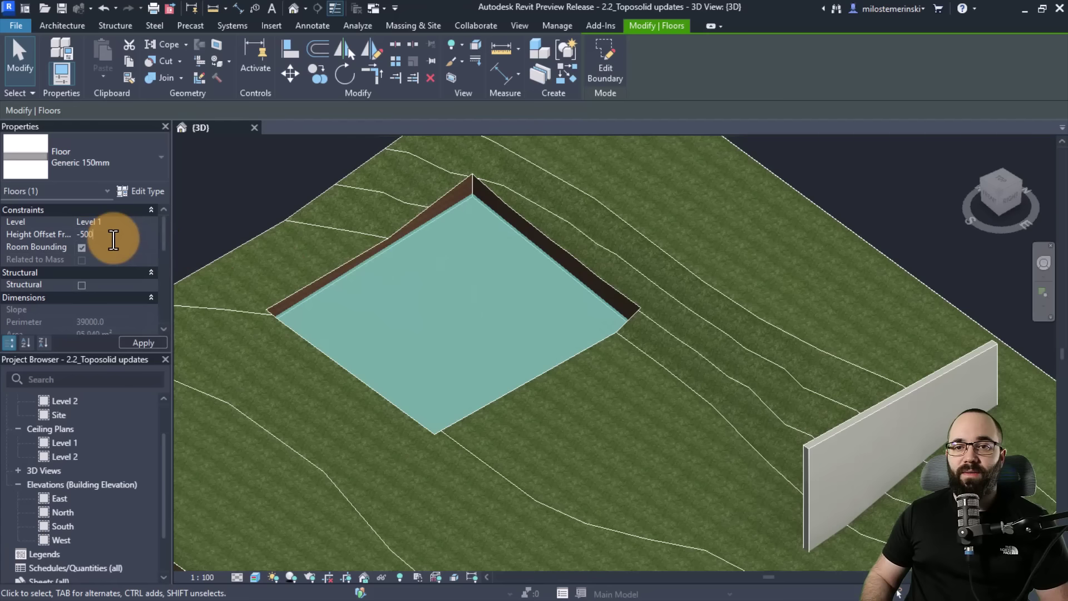
type("500")
key("Return")
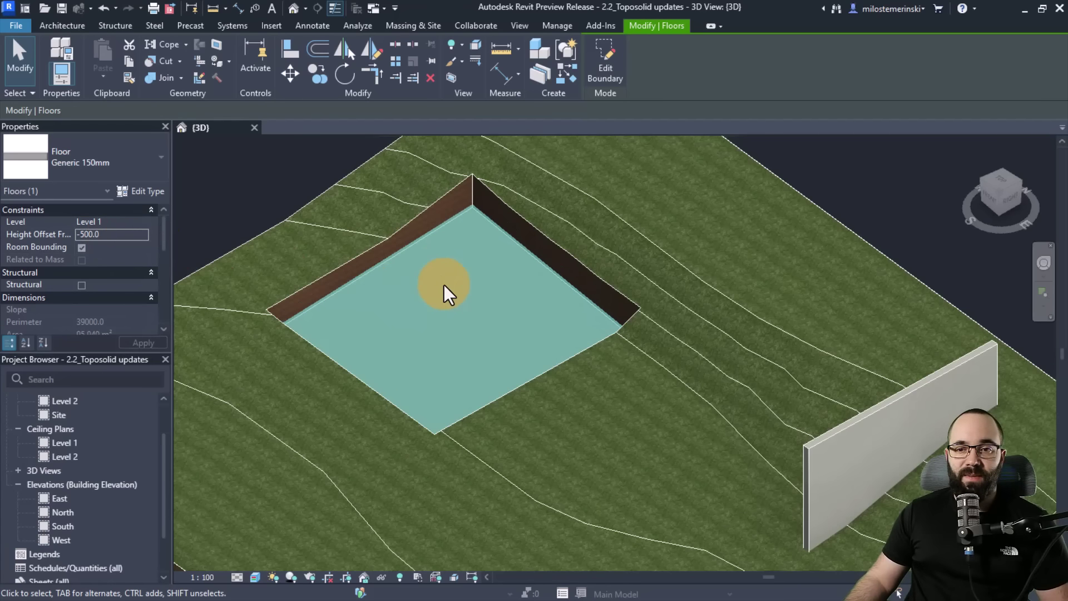
scroll(452, 265, "down", 1)
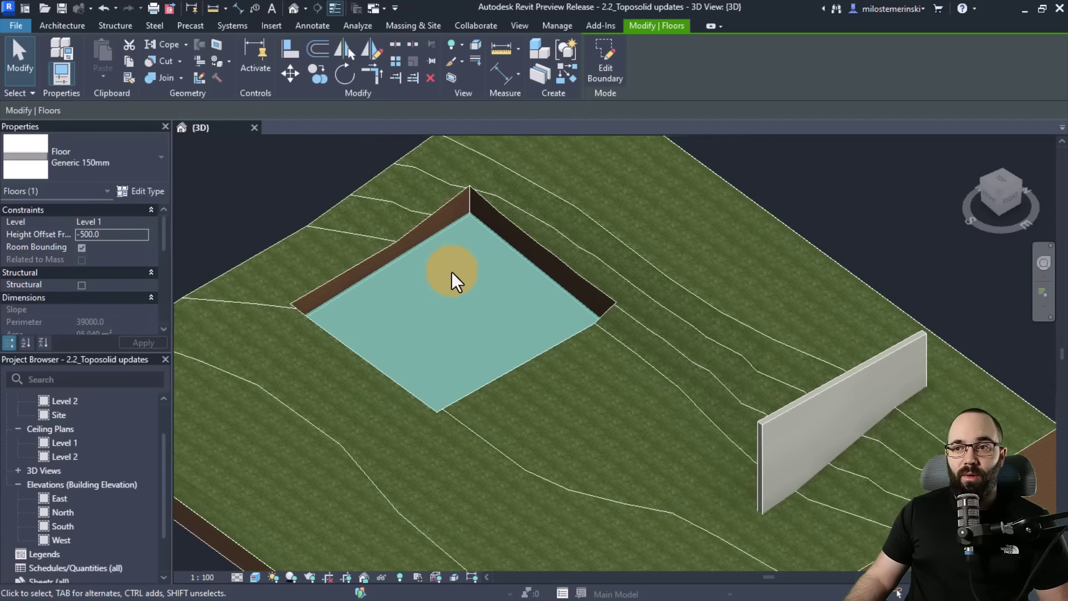
middle_click_drag(420, 264, 432, 225, "shift")
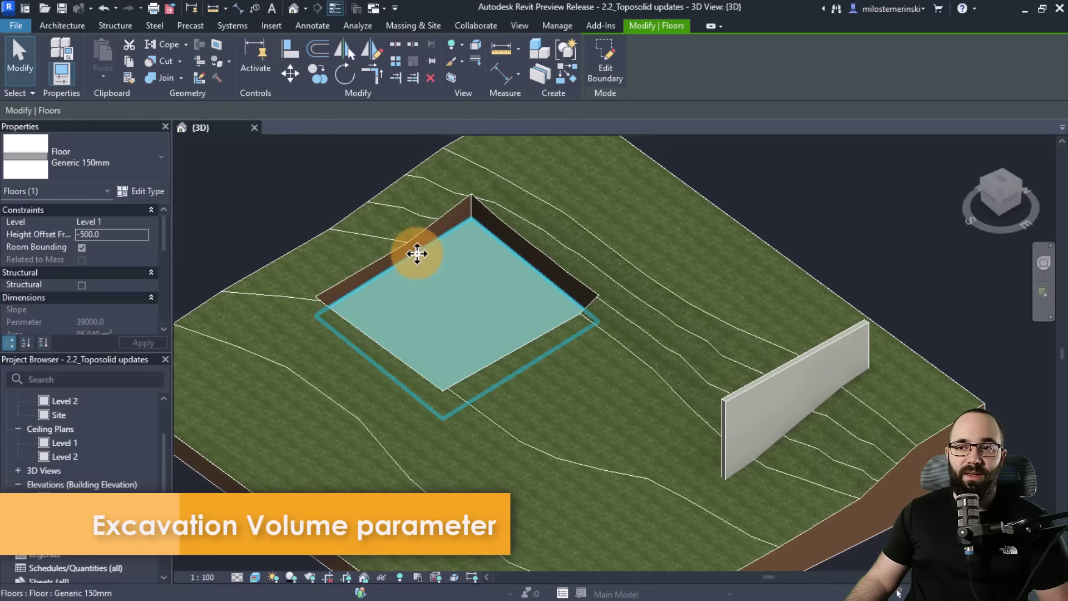
scroll(113, 262, "down", 3)
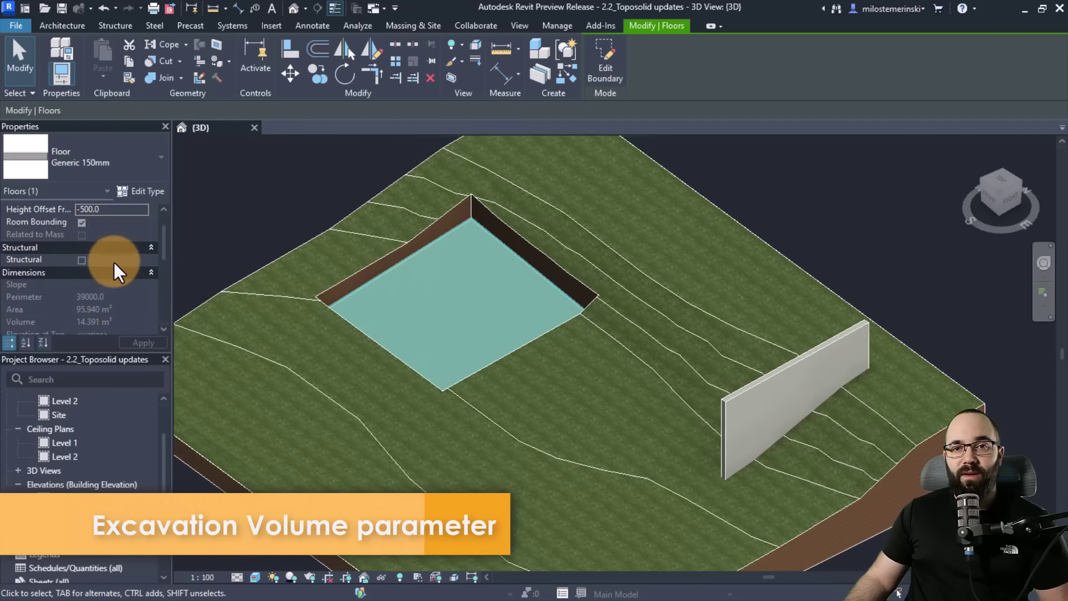
scroll(114, 262, "down", 1)
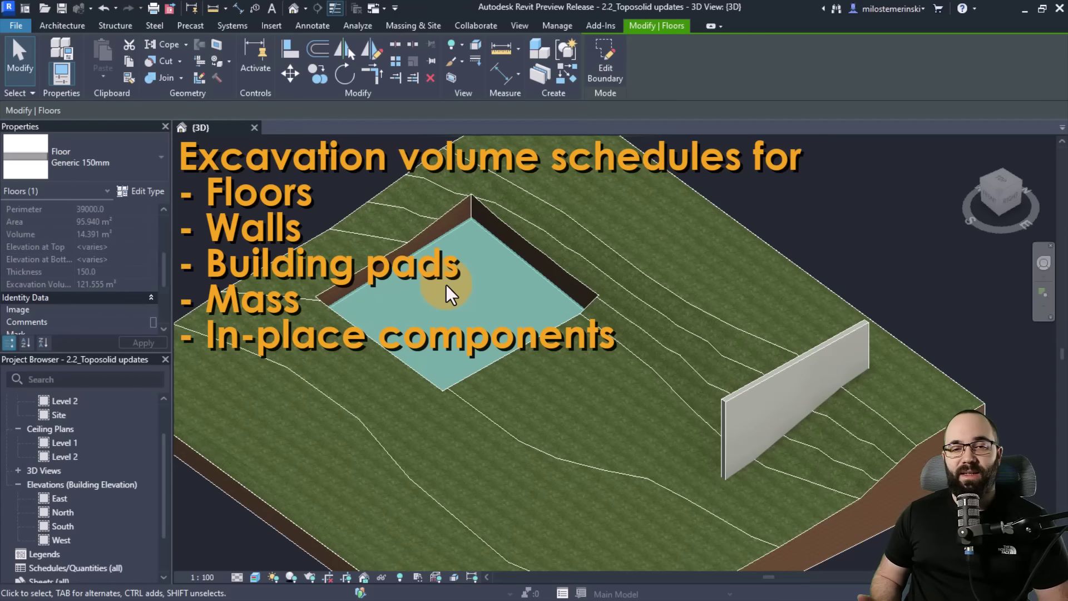
- Use Cut Geometry to cut the toposolid with the wall
middle_click_drag(445, 286, 400, 263)
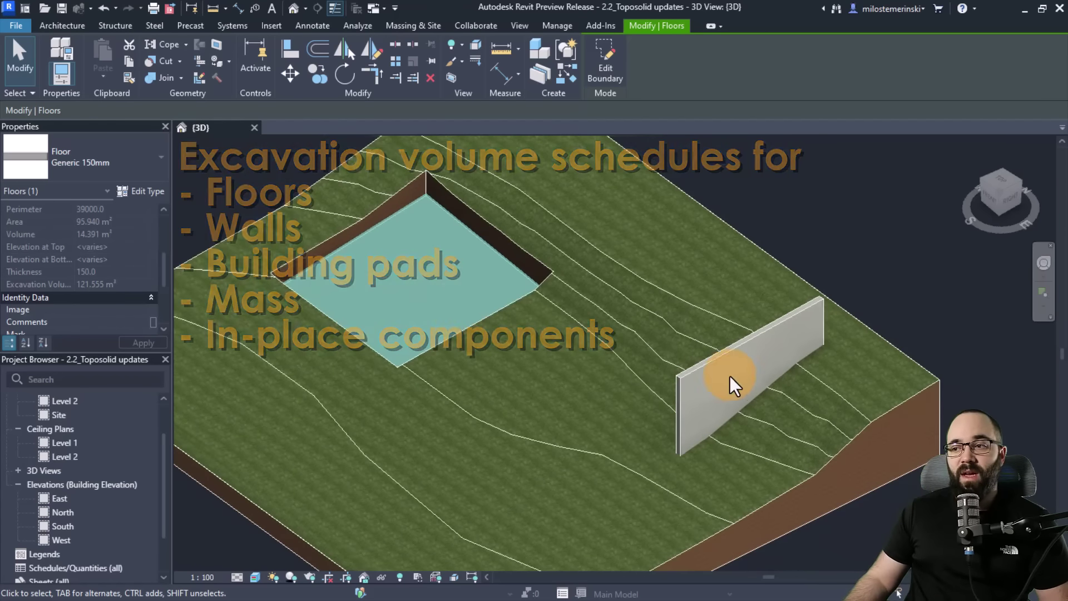
scroll(714, 356, "down", 3)
scroll(799, 341, "up", 3)
middle_click_drag(816, 356, 697, 345)
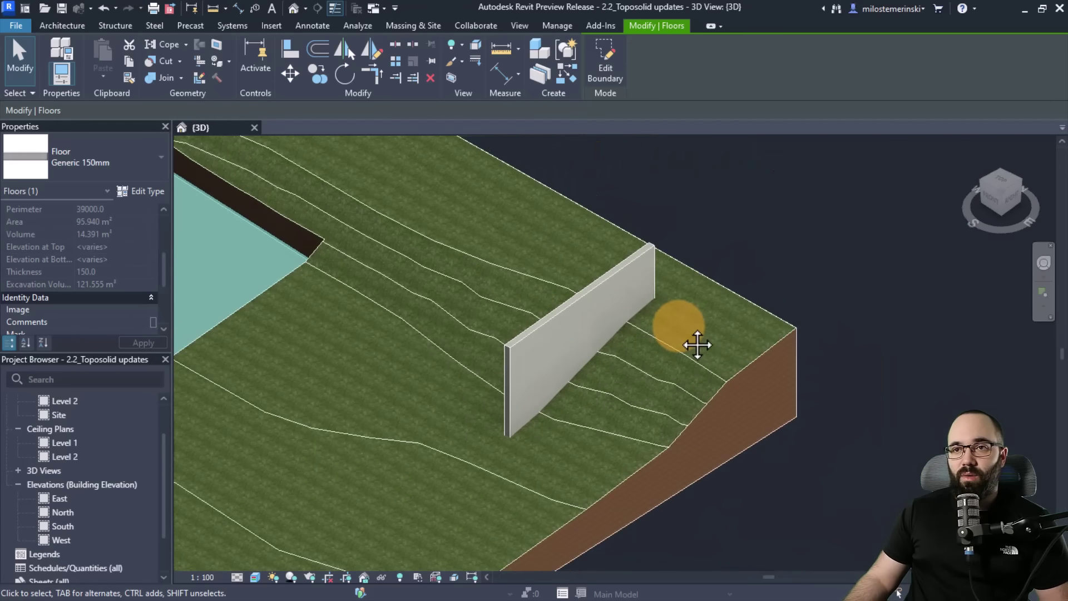
left_click(204, 82)
left_click(167, 67)
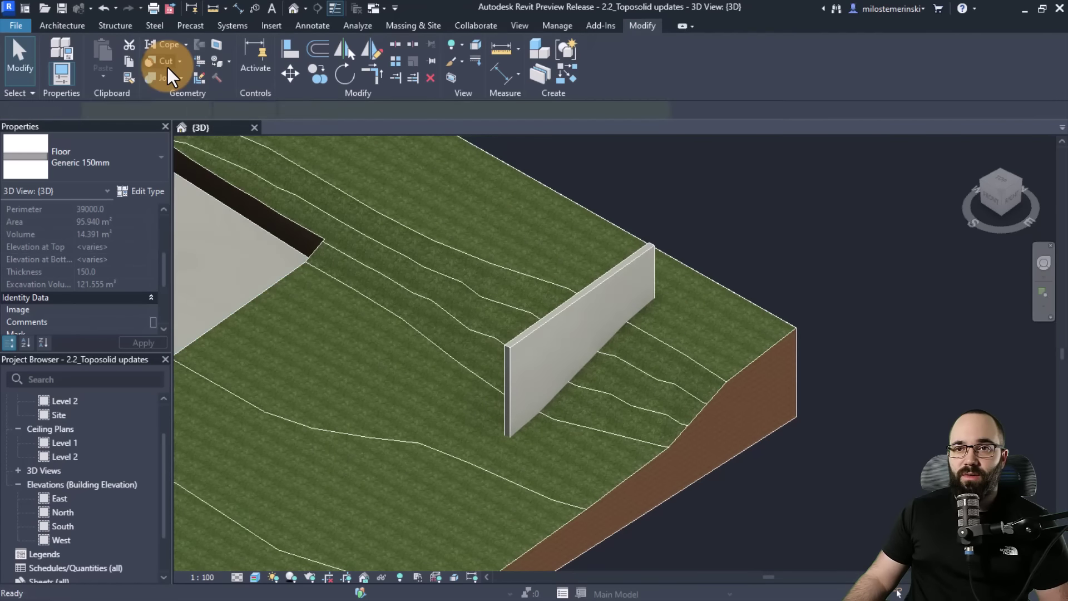
left_click(584, 203)
left_click(617, 277)
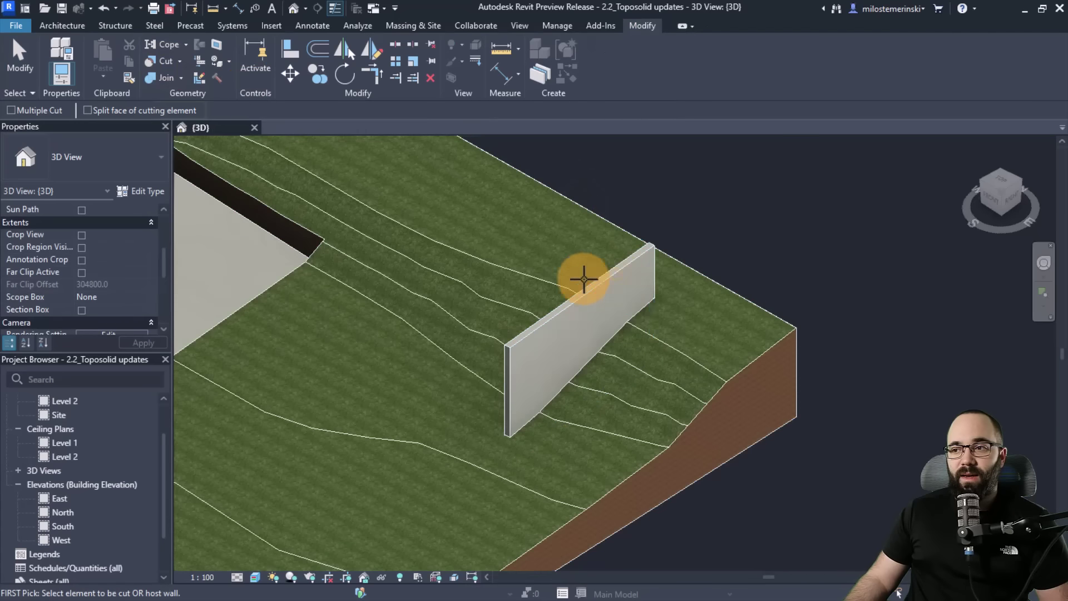
scroll(741, 328, "down", 2)
key("Escape")
- Select the wall and check its 6.309 m³ excavation volume in Properties
left_click(658, 290)
left_click(99, 270)
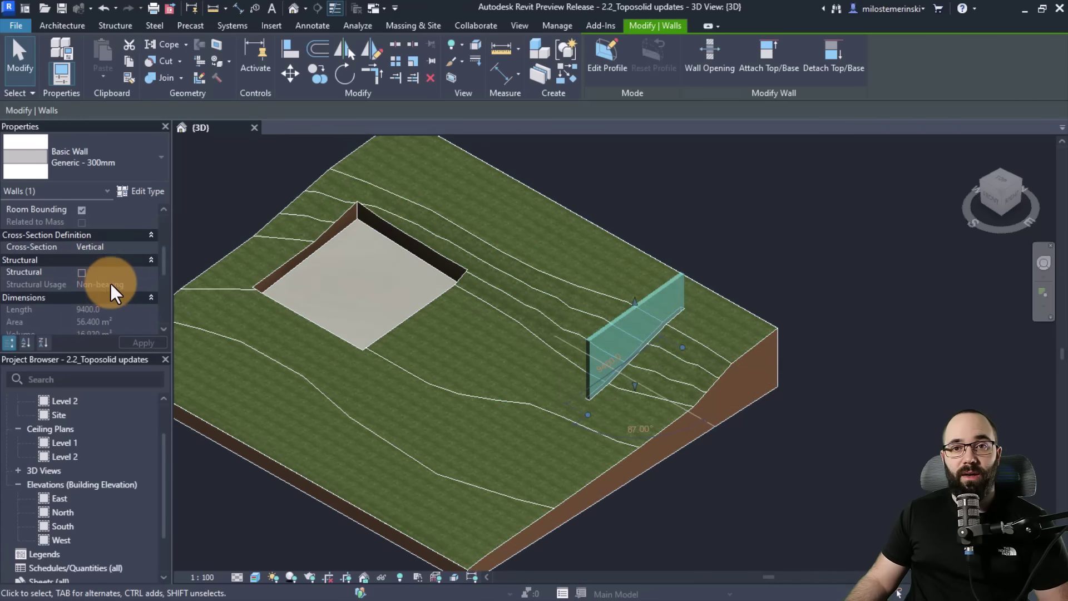
scroll(113, 282, "down", 2)
mouse_move(38, 285)
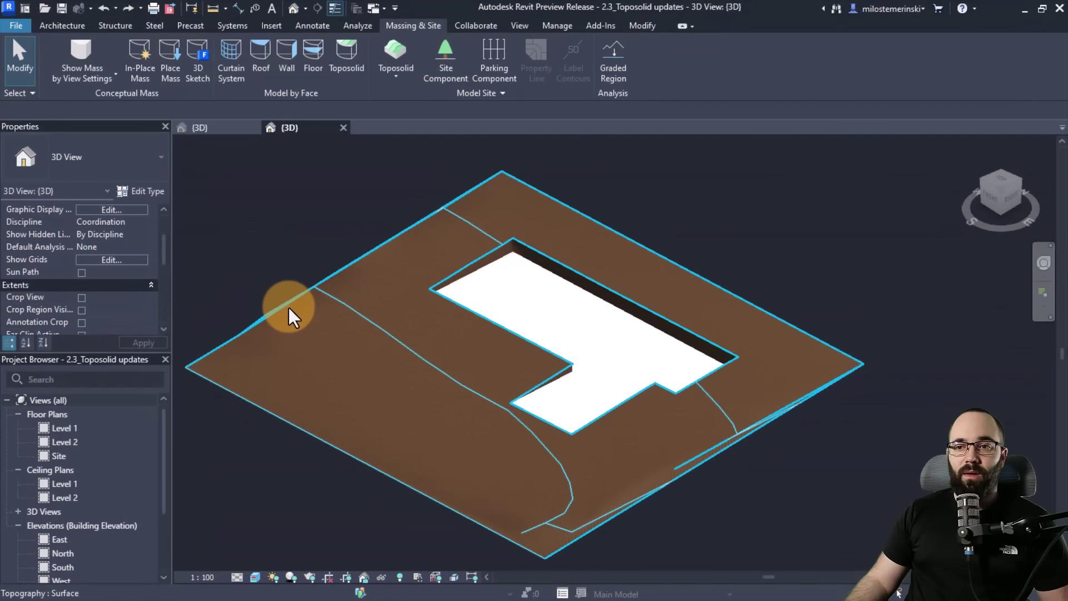
- Generate a toposolid from the topography, then select Pad 1 to read its excavation volume
left_click(305, 290)
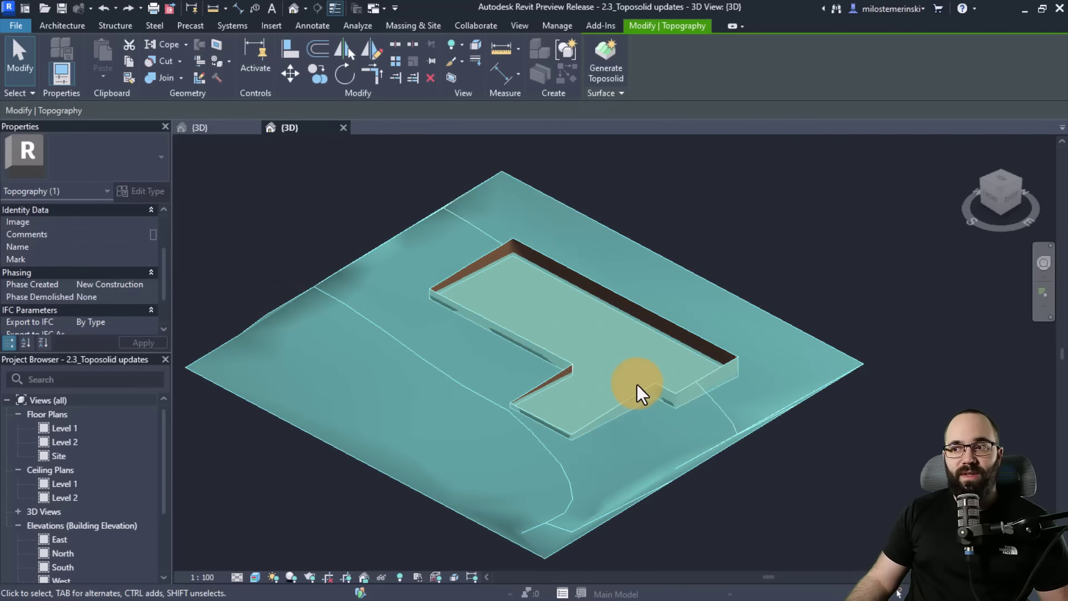
left_click(616, 80)
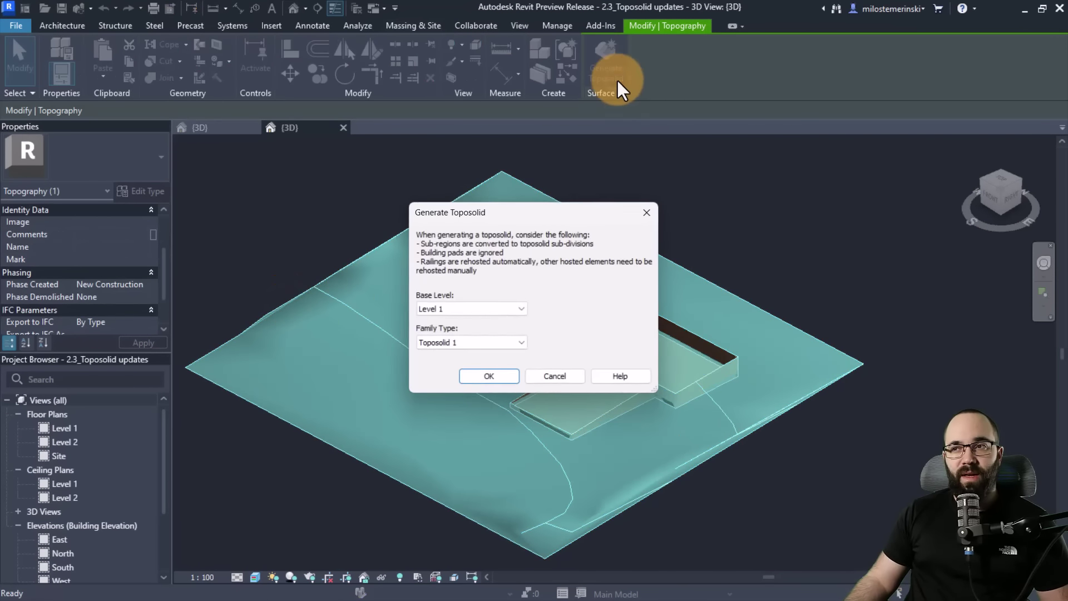
left_click(502, 379)
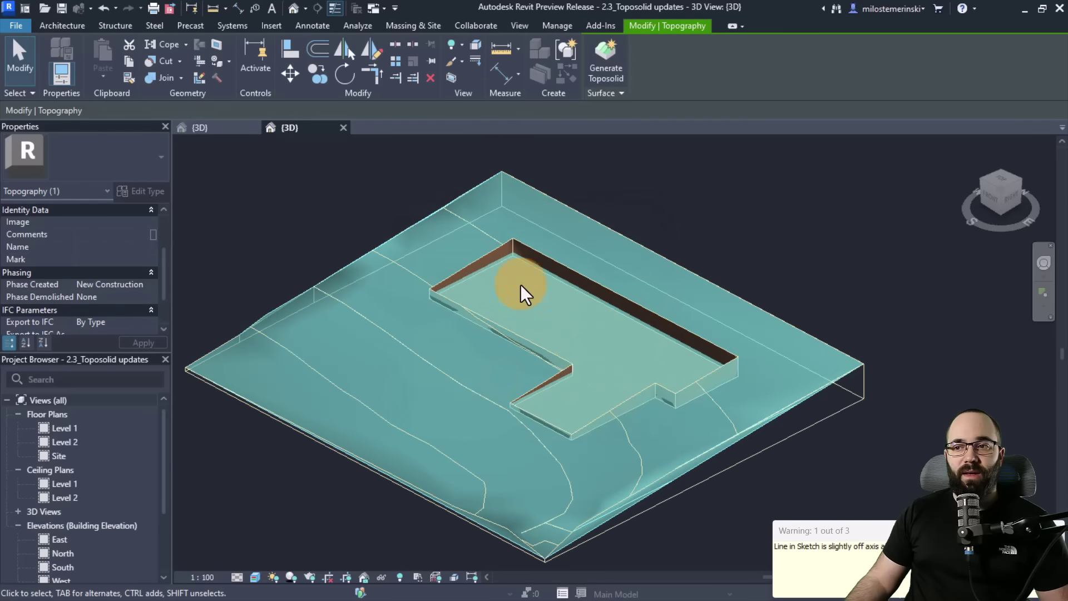
left_click(669, 223)
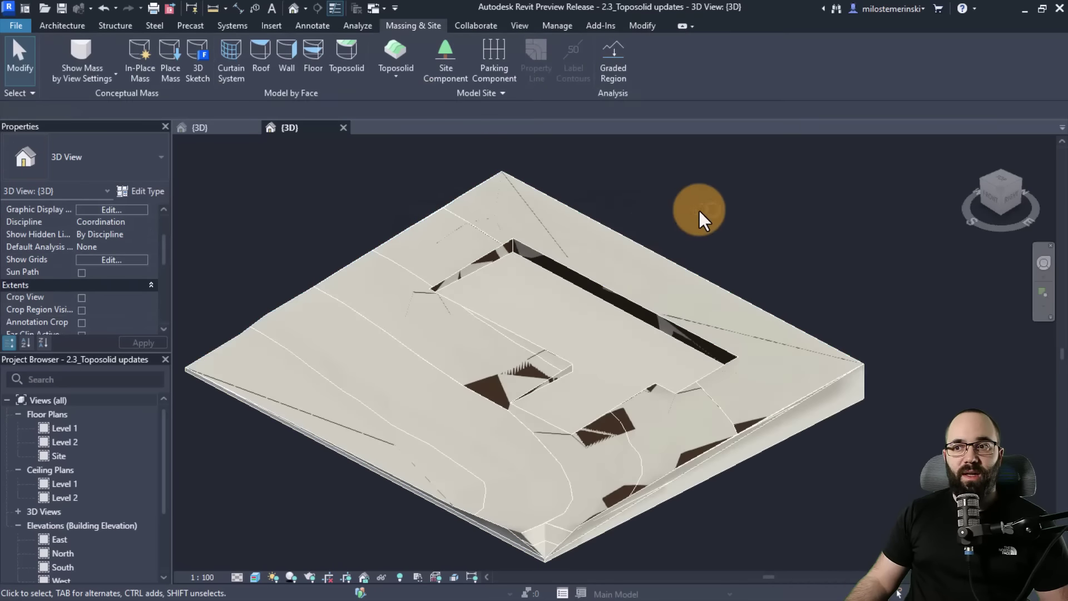
left_click(505, 259)
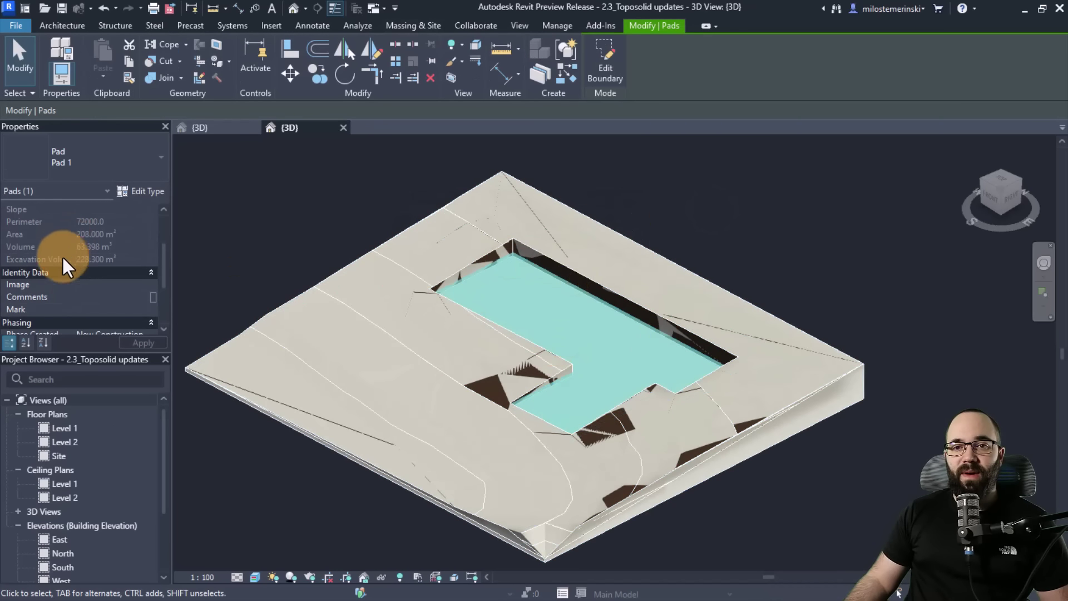
mouse_move(25, 260)
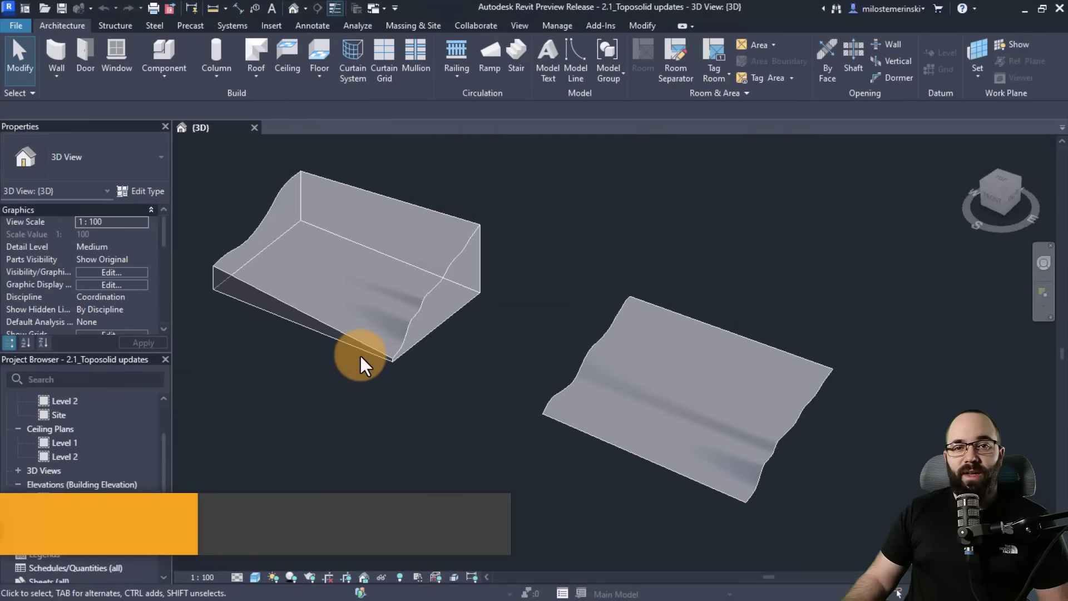
- Select the left mass and the right-hand wavy surface to inspect them
left_click(410, 27)
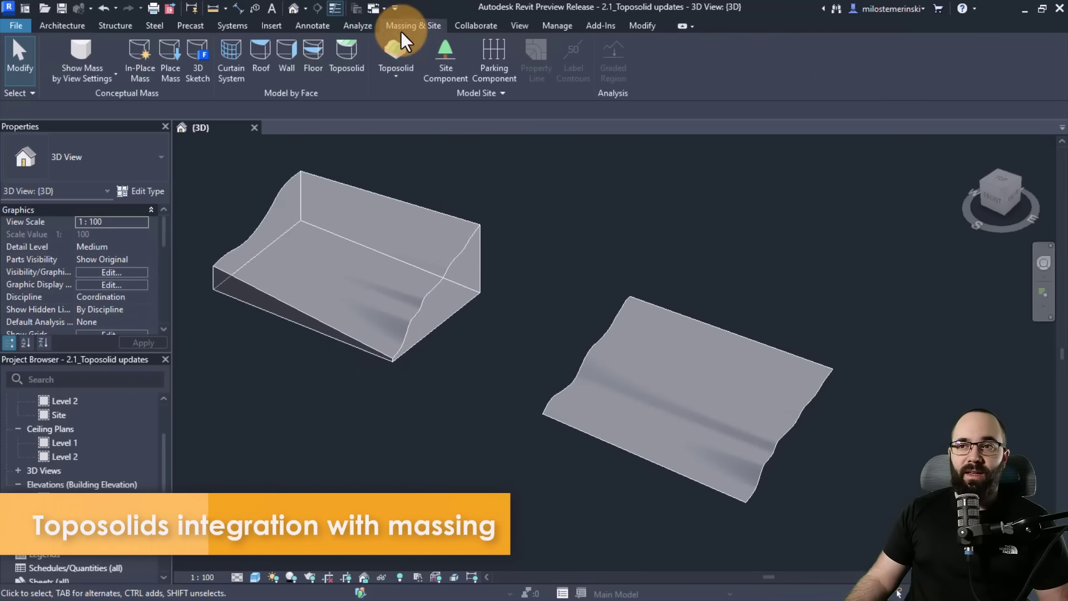
left_click(464, 222)
left_click(599, 335)
left_click(490, 387)
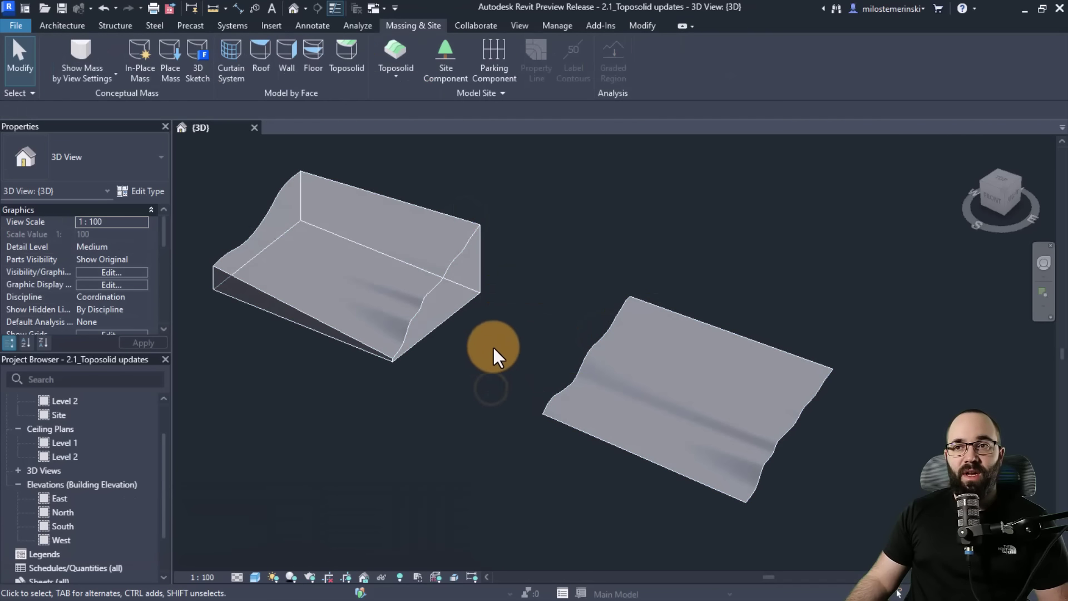
- Place a Grassland - 1200mm toposolid by face on the left mass's top face
left_click(350, 68)
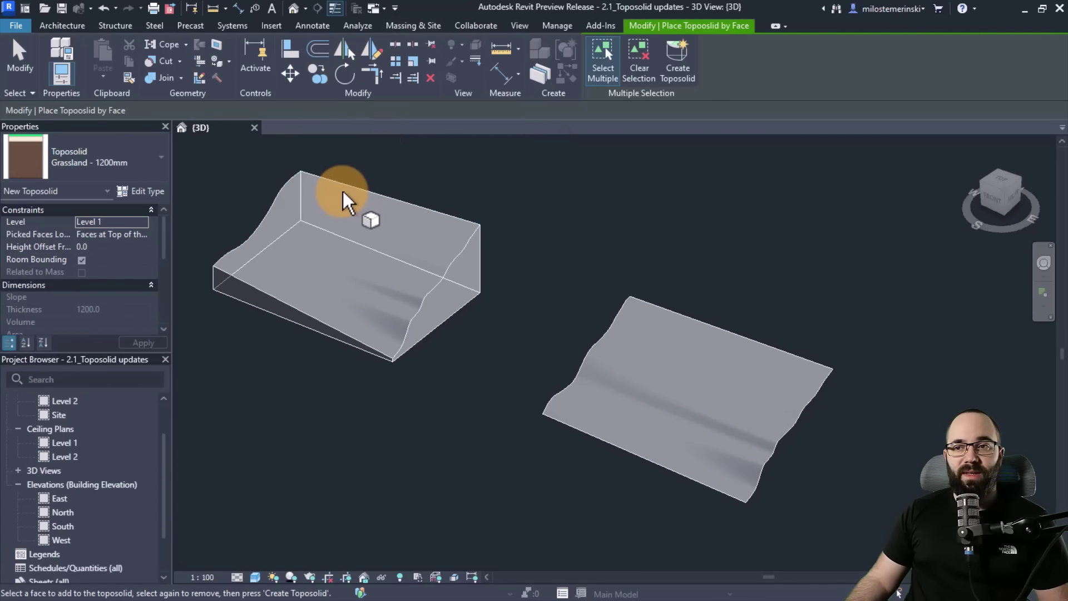
left_click(346, 198)
left_click(679, 75)
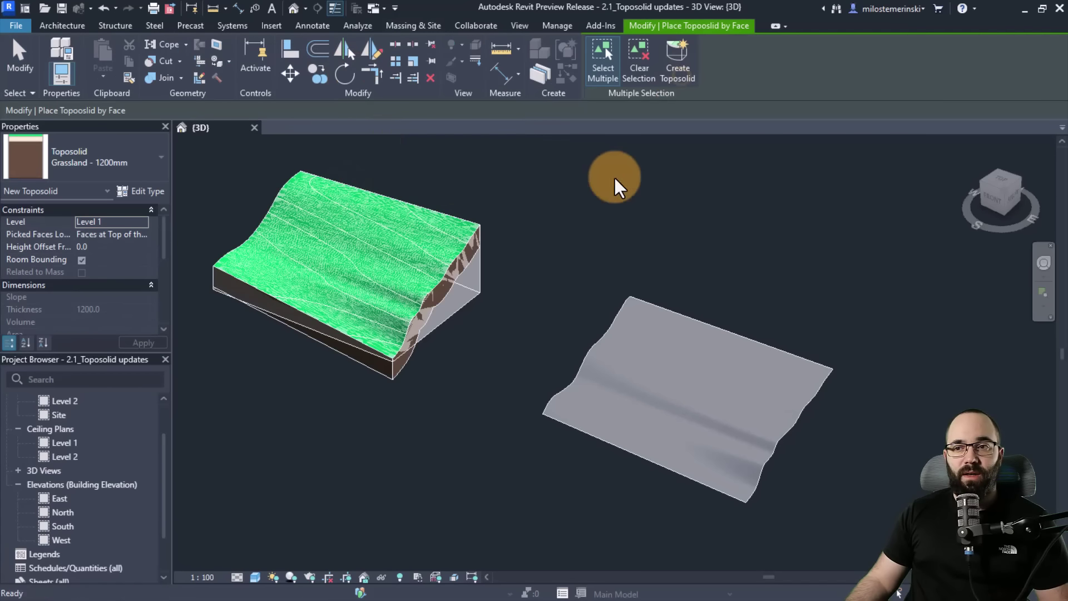
middle_click_drag(487, 398, 561, 372, "shift")
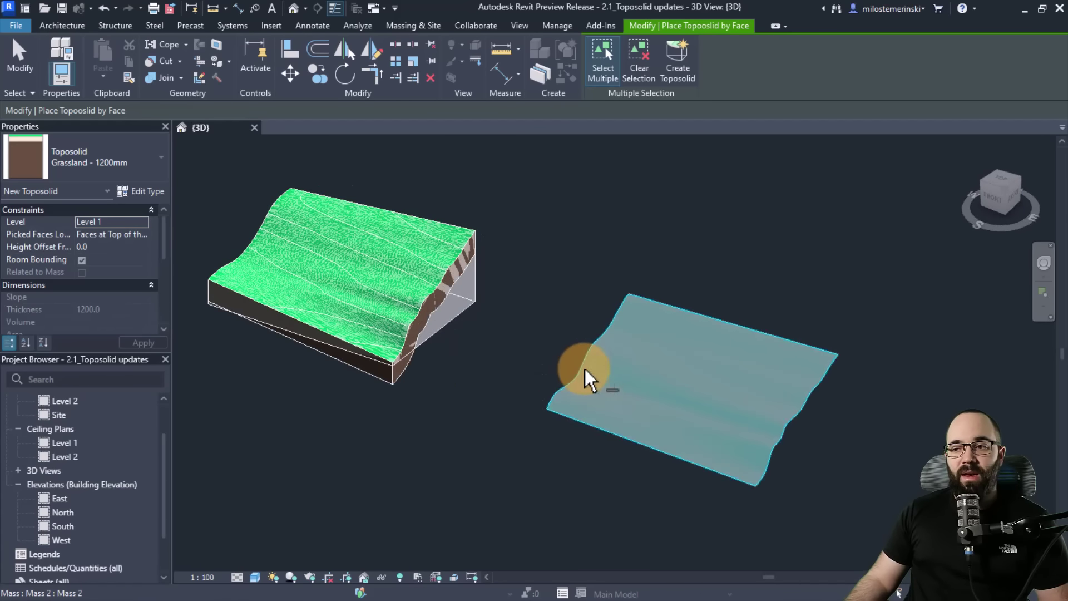
- Attempt a toposolid on the surface and dismiss the can't-make-toposolid error
left_click(676, 77)
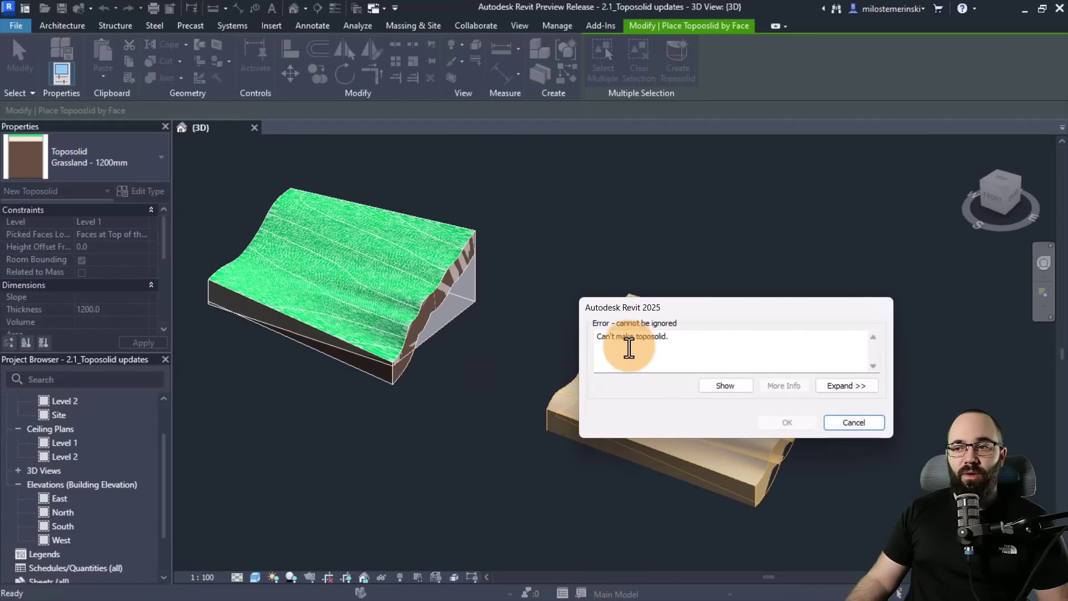
left_click_drag(638, 318, 523, 241)
left_click(719, 344)
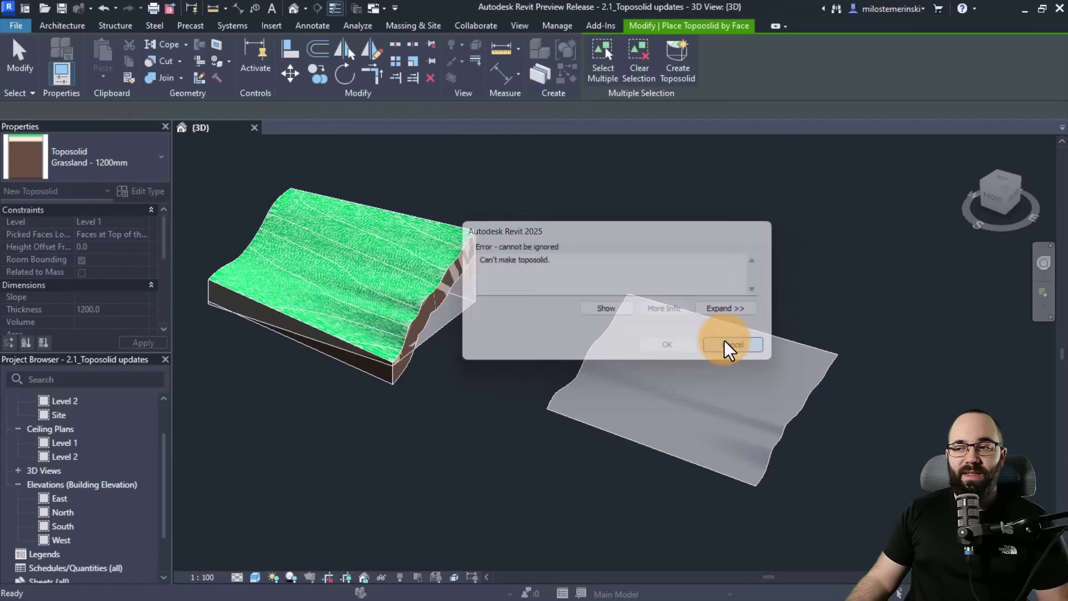
middle_click_drag(620, 406, 565, 362, "shift")
scroll(623, 490, "up", 5)
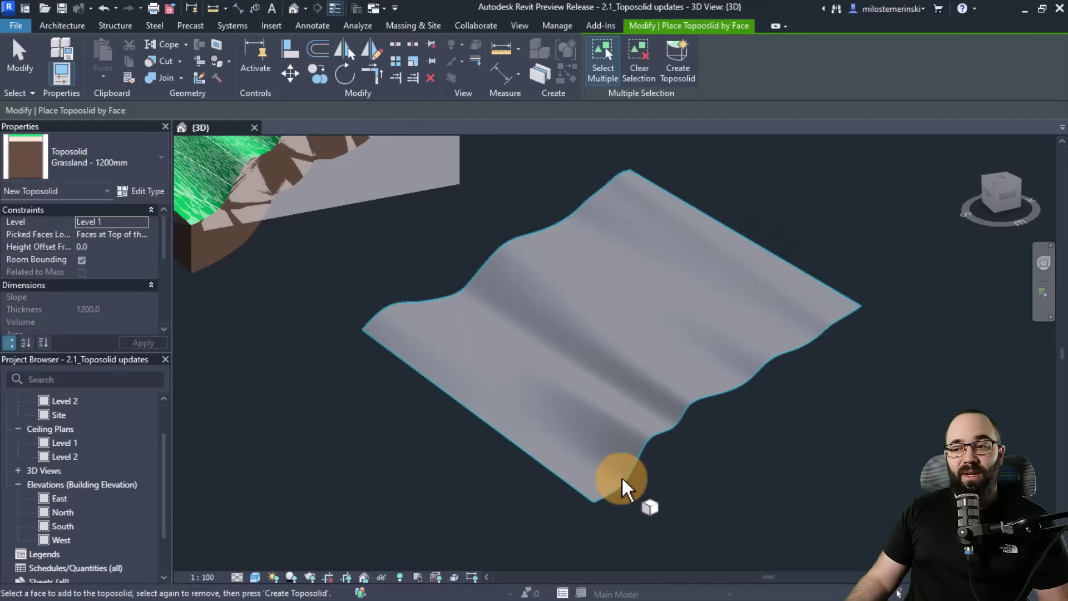
middle_click_drag(382, 358, 396, 386, "shift")
- Create a Path - 350mm Asphalt toposolid on the surface face, then select the grassland toposolid
left_click(112, 170)
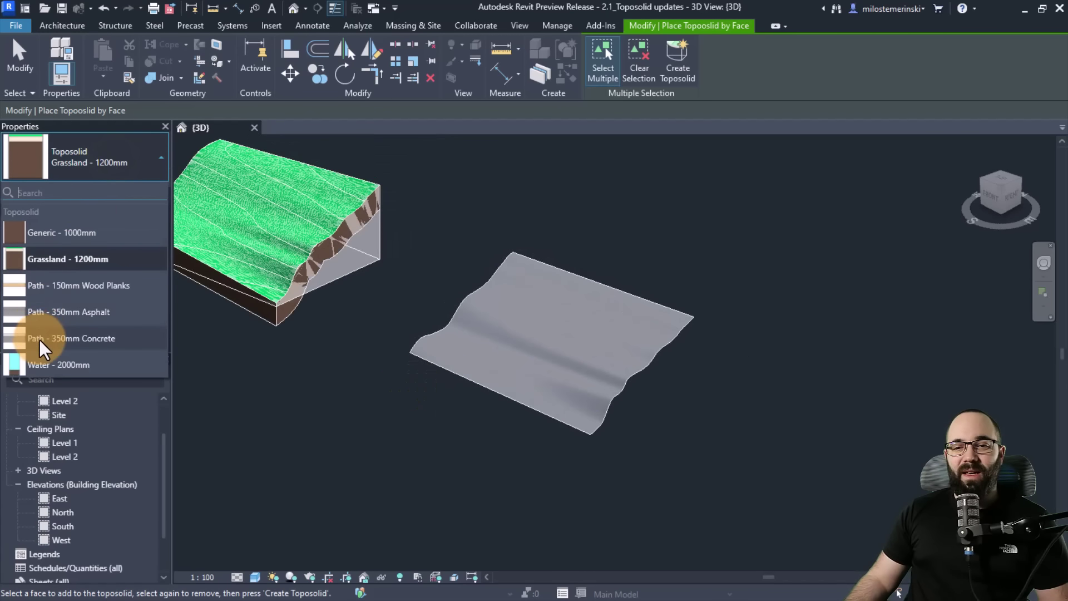
left_click(55, 315)
left_click(423, 339)
left_click(679, 67)
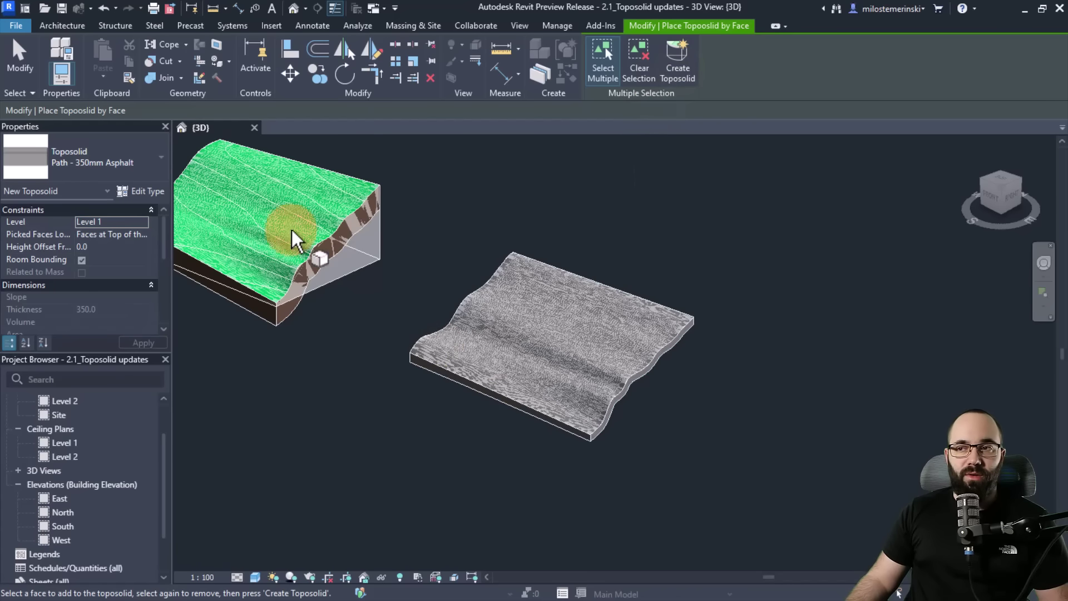
left_click(19, 68)
middle_click_drag(333, 298, 428, 398)
left_click(426, 398)
middle_click_drag(295, 305, 444, 343, "ctrl")
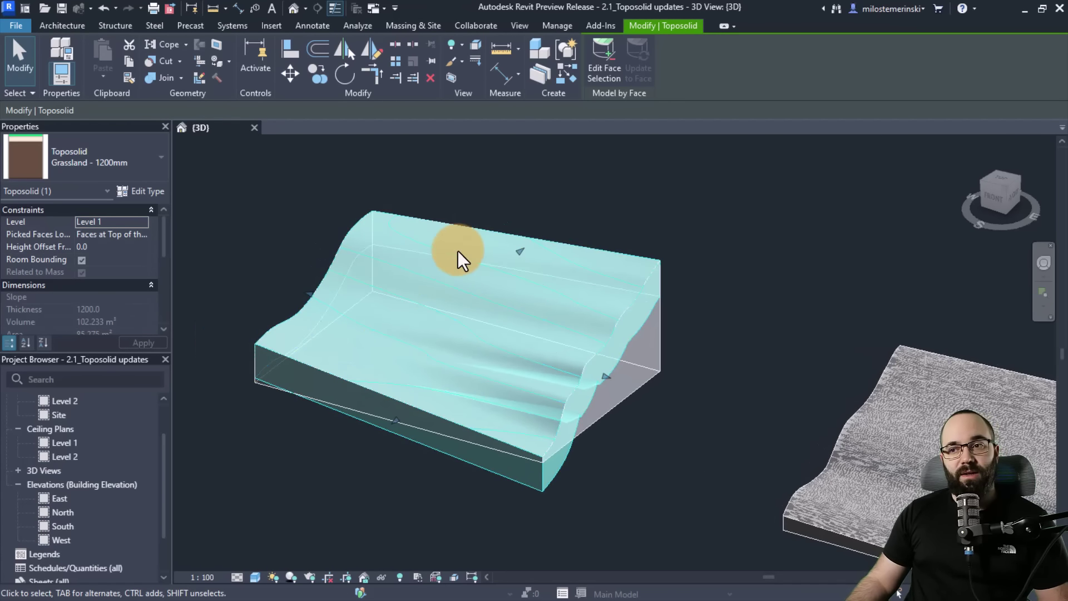
- Select the underlying mass, then the grassland toposolid, to compare them
left_click(664, 356)
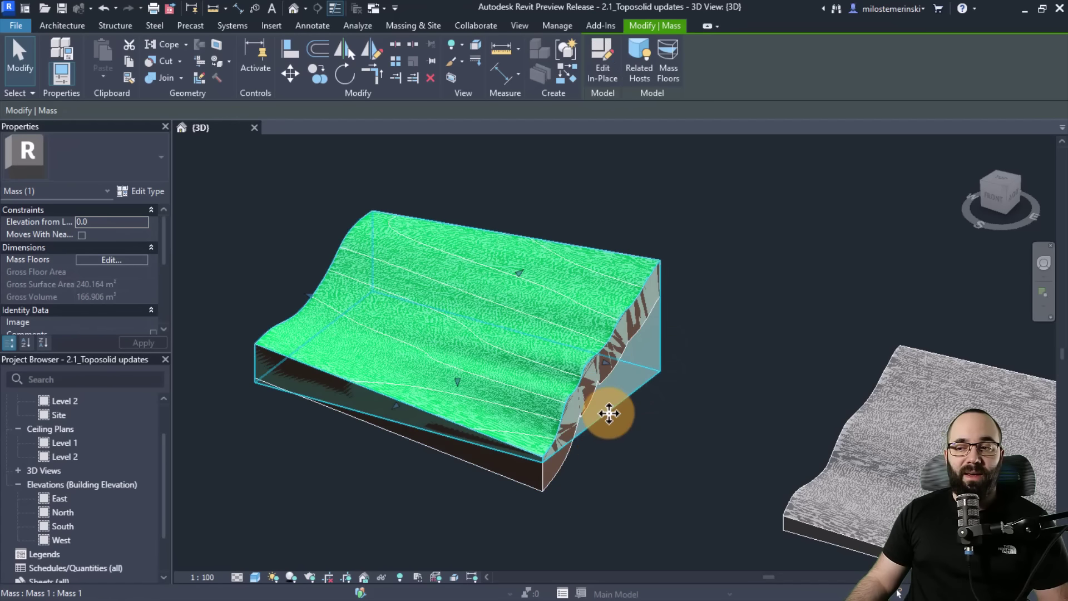
left_click(669, 209)
left_click(647, 286)
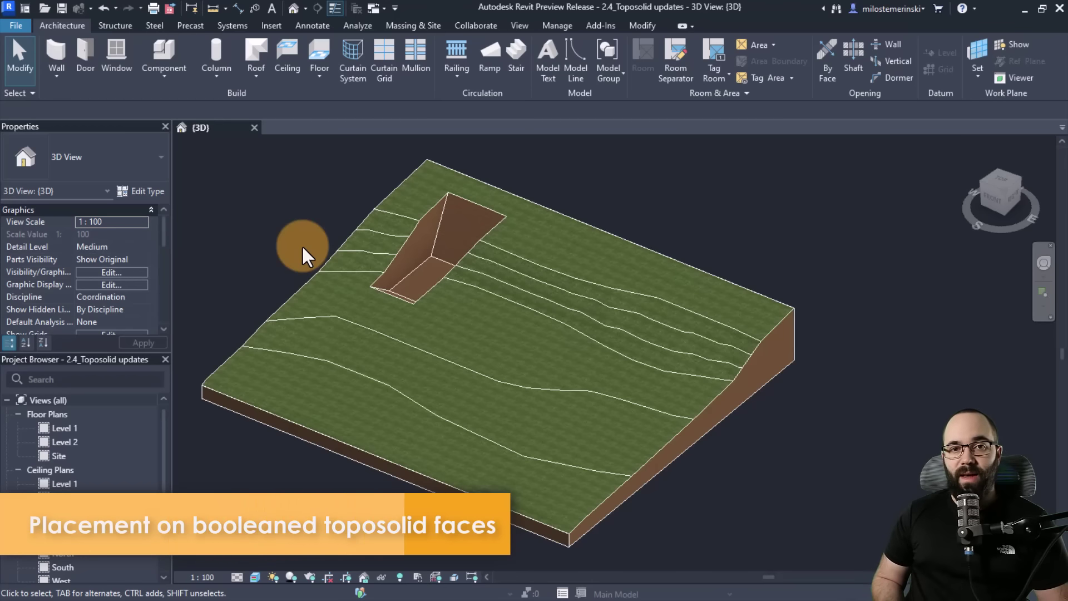
- Sketch a straight 1100mm railing path across the trench
middle_click_drag(424, 227, 565, 309, "shift")
middle_click_drag(389, 186, 427, 267, "shift")
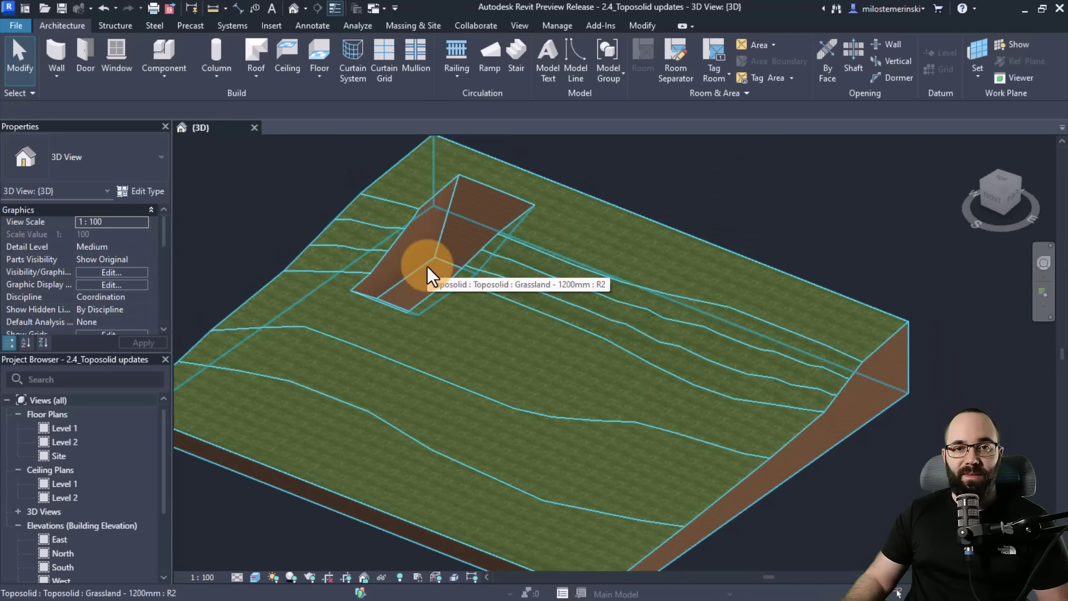
scroll(431, 262, "up", 2)
middle_click_drag(435, 262, 473, 66, "shift")
left_click(460, 59)
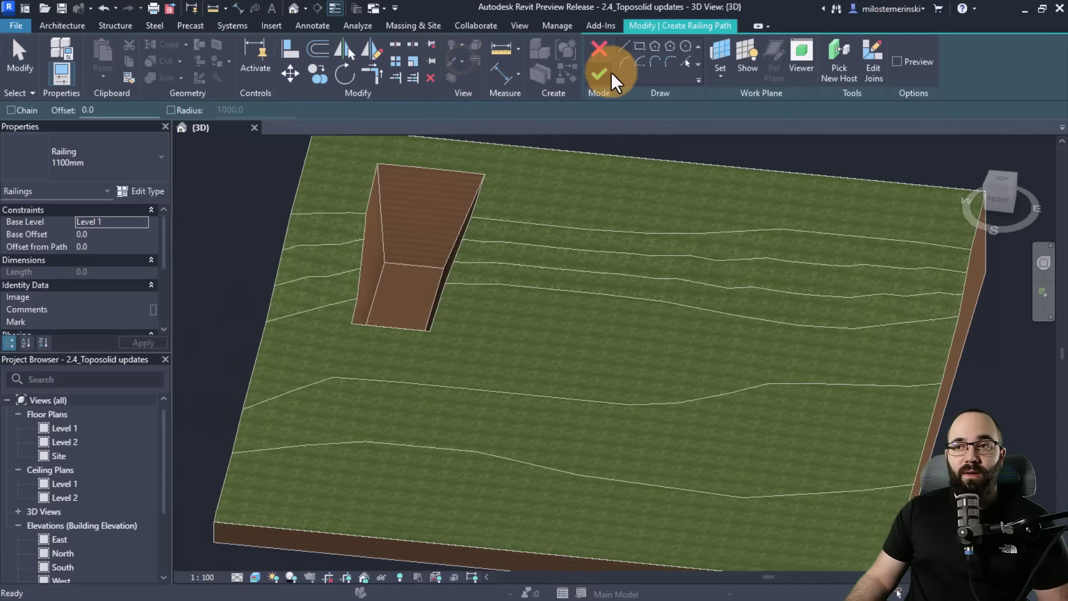
left_click(436, 150)
scroll(406, 291, "down", 3)
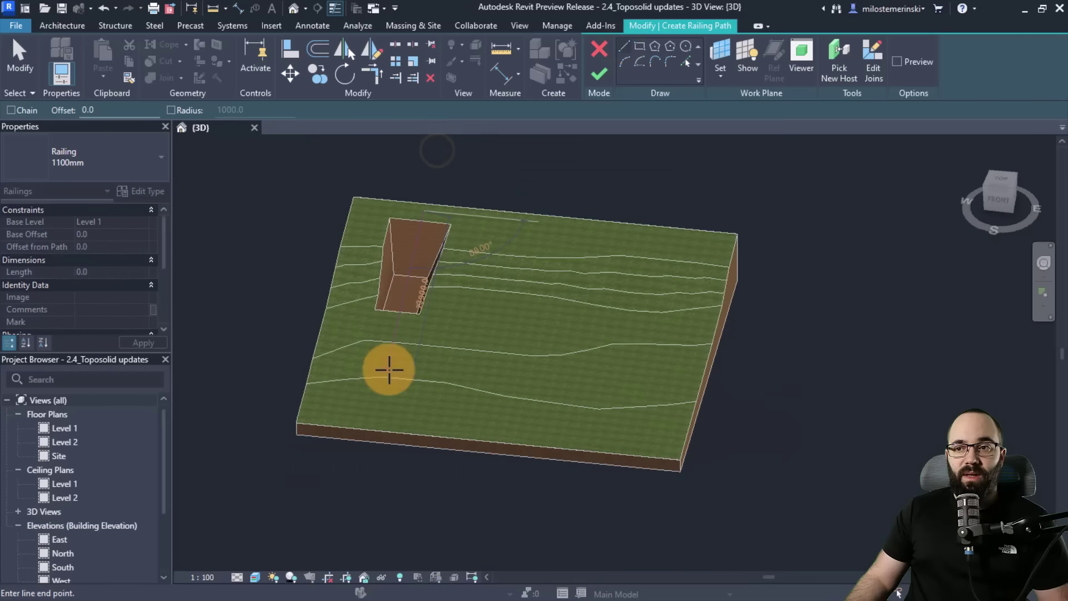
left_click(386, 368)
left_click(599, 74)
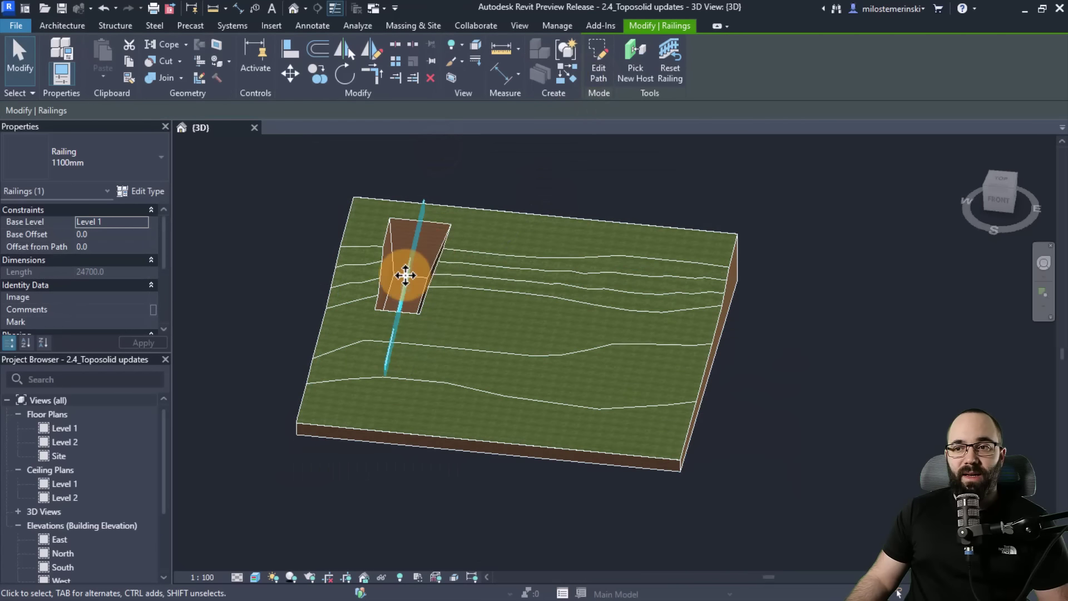
- Re-host the railing on the toposolid so it follows the ground
left_click(639, 78)
left_click(460, 208)
middle_click_drag(512, 303, 458, 295, "shift")
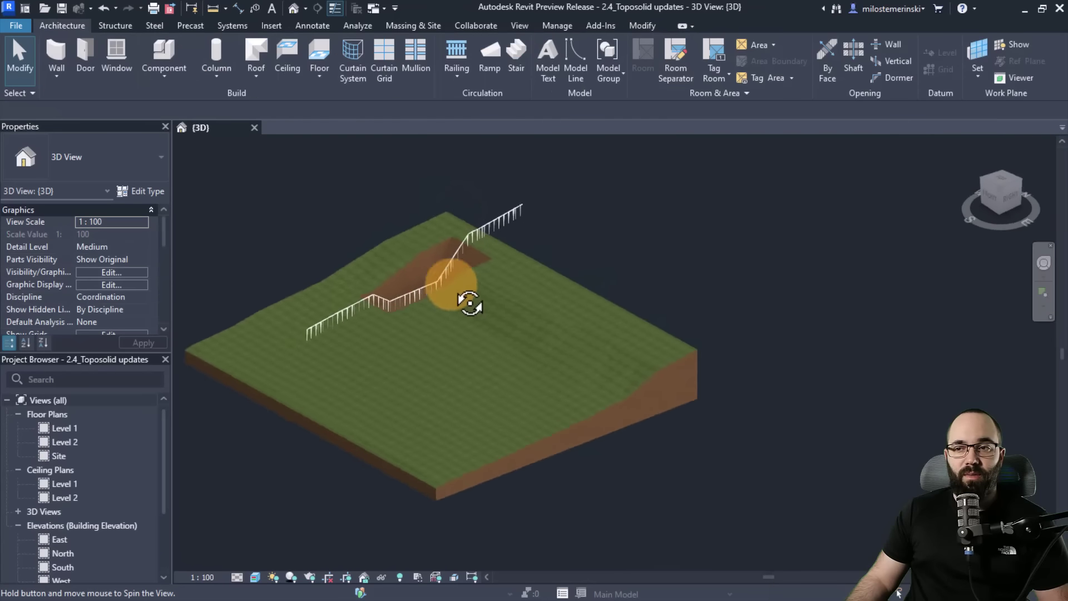
scroll(388, 322, "up", 5)
middle_click_drag(389, 322, 619, 208, "shift")
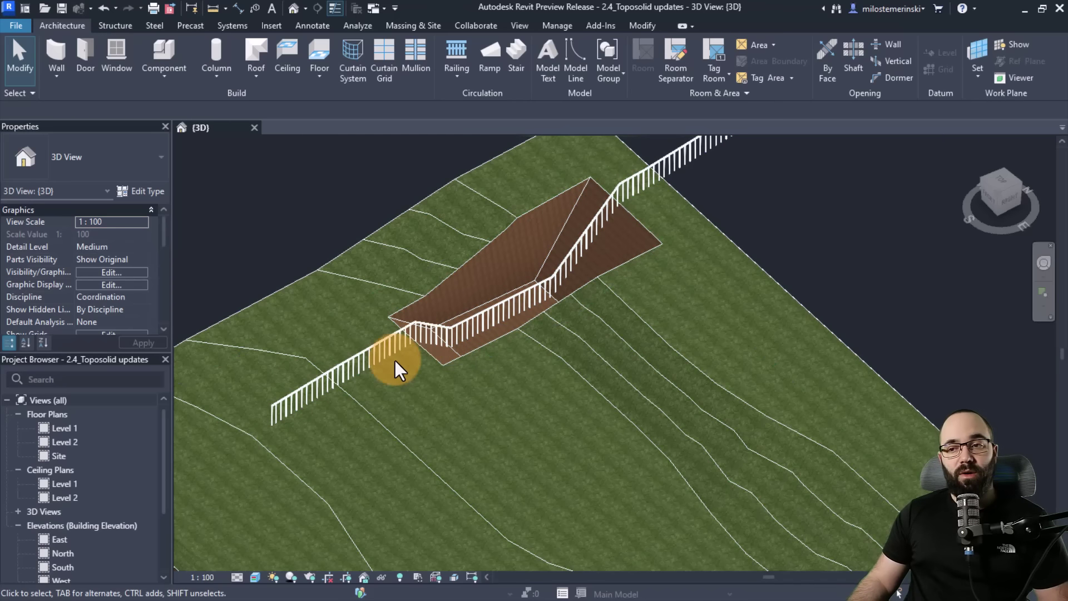
middle_click_drag(386, 383, 437, 334, "shift")
scroll(473, 362, "down", 3)
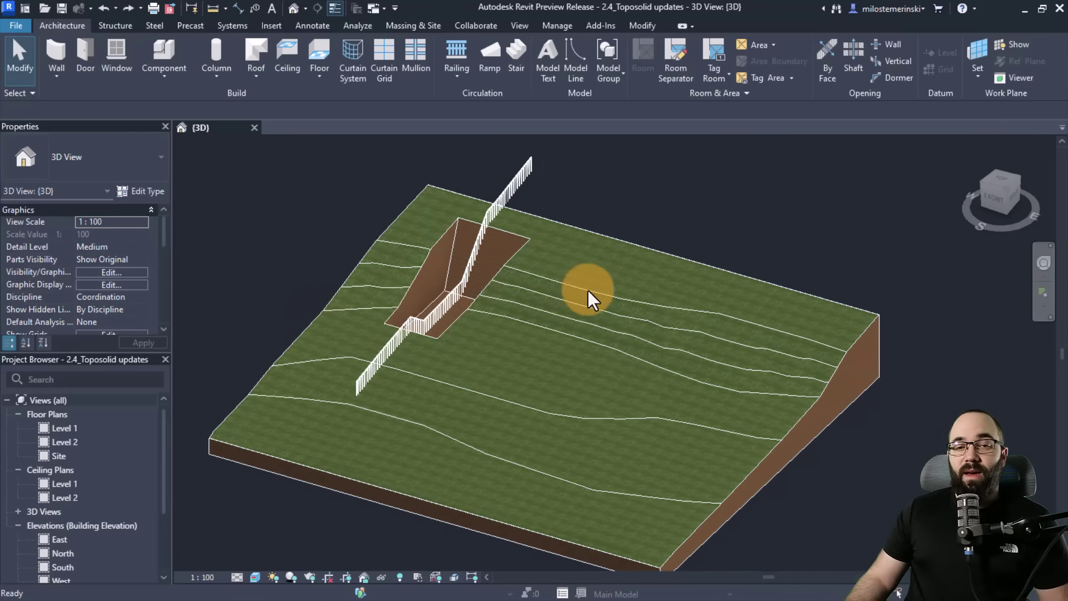
- Sketch a rectangular shaft opening over the toposolid
left_click(856, 62)
left_click(715, 46)
left_click(604, 327)
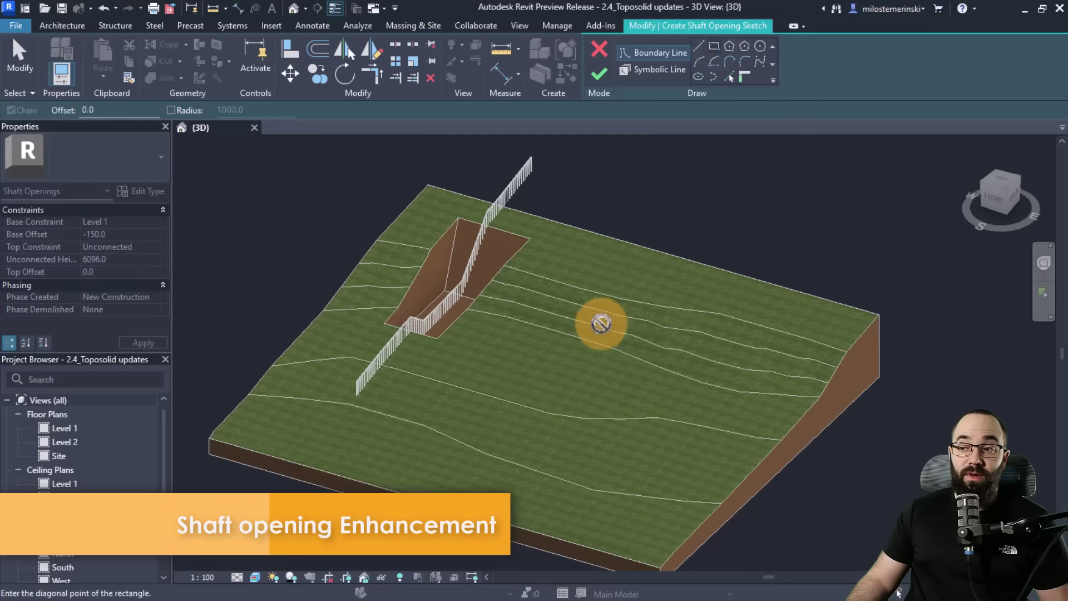
left_click(640, 424)
left_click(598, 73)
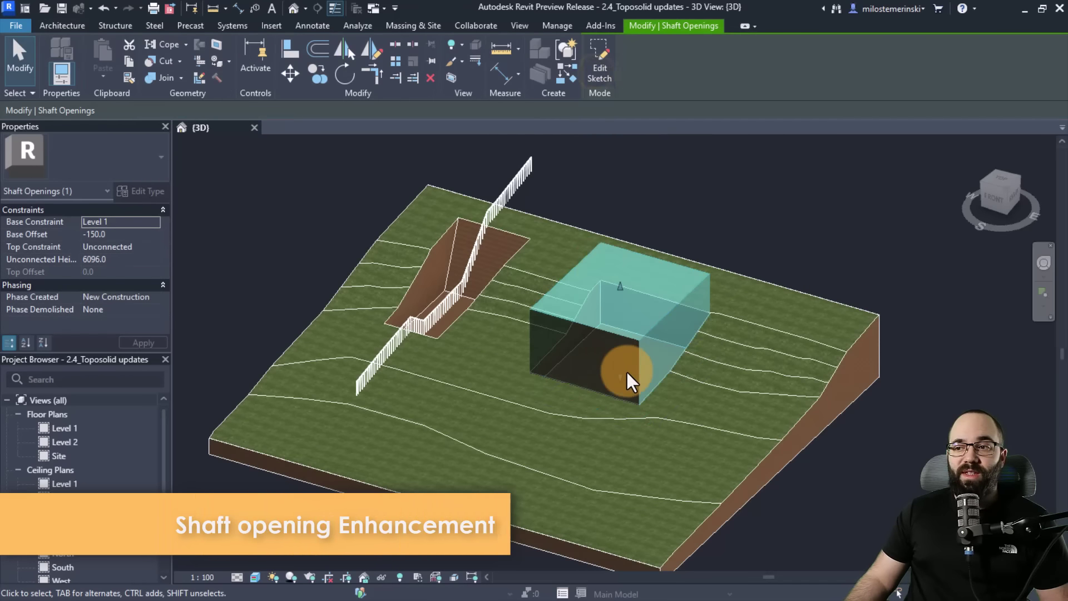
- Drag the shaft's bottom up and down, then check the toposolid's cut
left_click_drag(626, 372, 610, 327)
middle_click_drag(609, 327, 613, 352, "shift")
left_click_drag(613, 352, 622, 373)
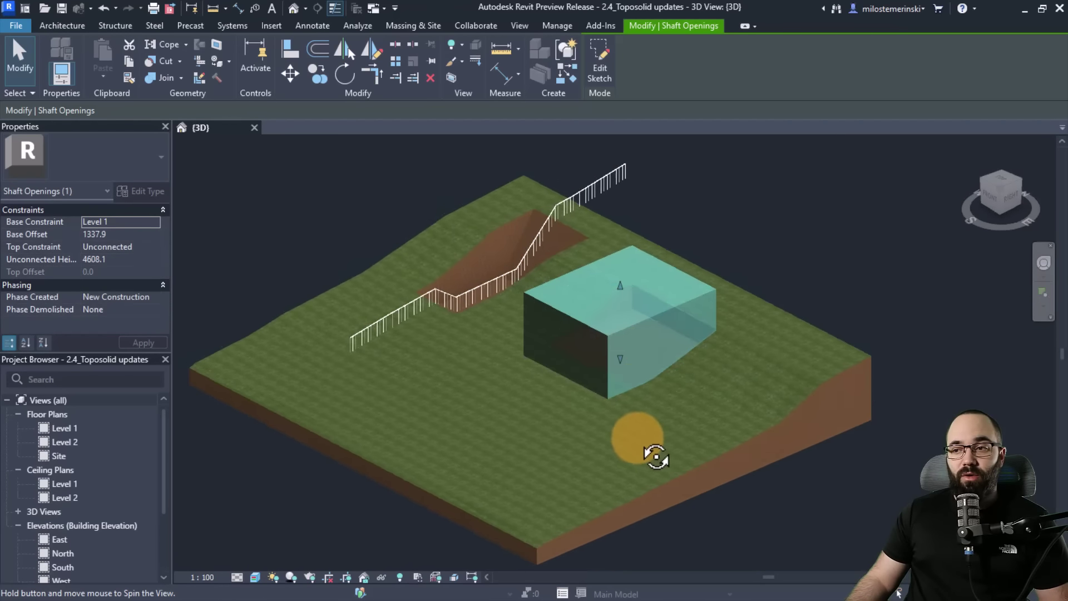
scroll(640, 387, "up", 5)
key("Escape")
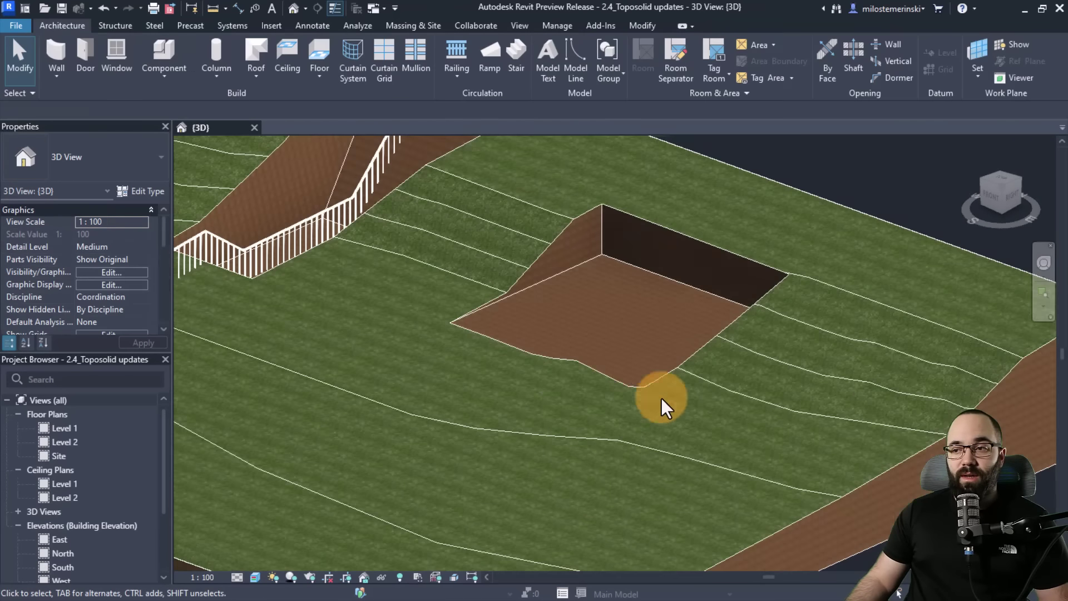
left_click(556, 359)
key("Escape")
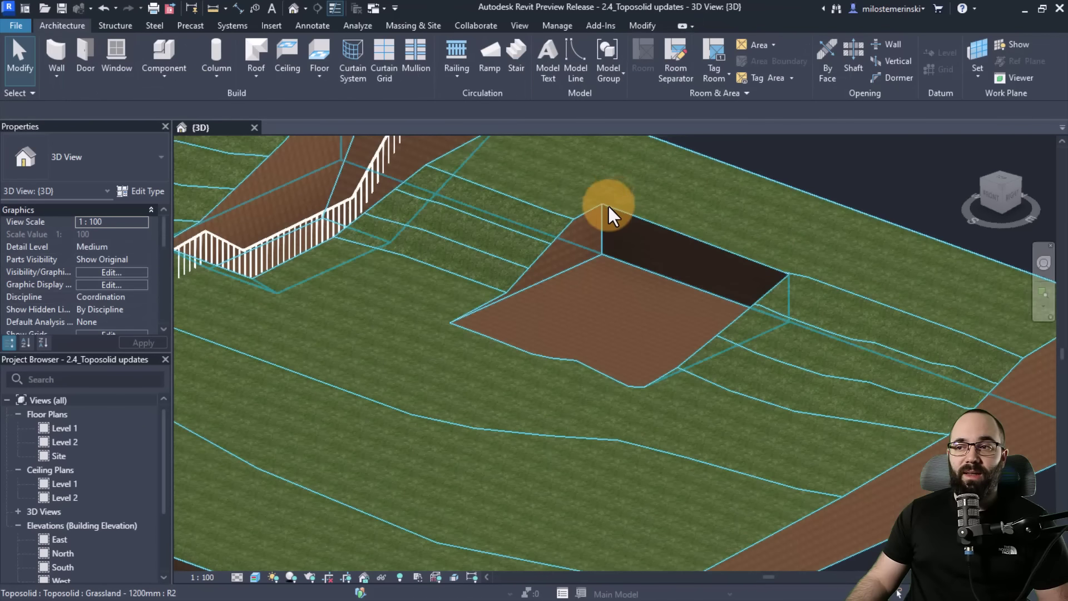
- Reselect the shaft and drag its bottom to a base offset of 193.8
left_click(603, 223)
left_click_drag(597, 335, 598, 362)
mouse_move(582, 365)
middle_mouse_down("shift")
mouse_move(580, 390)
mouse_move(590, 366)
middle_mouse_up("shift")
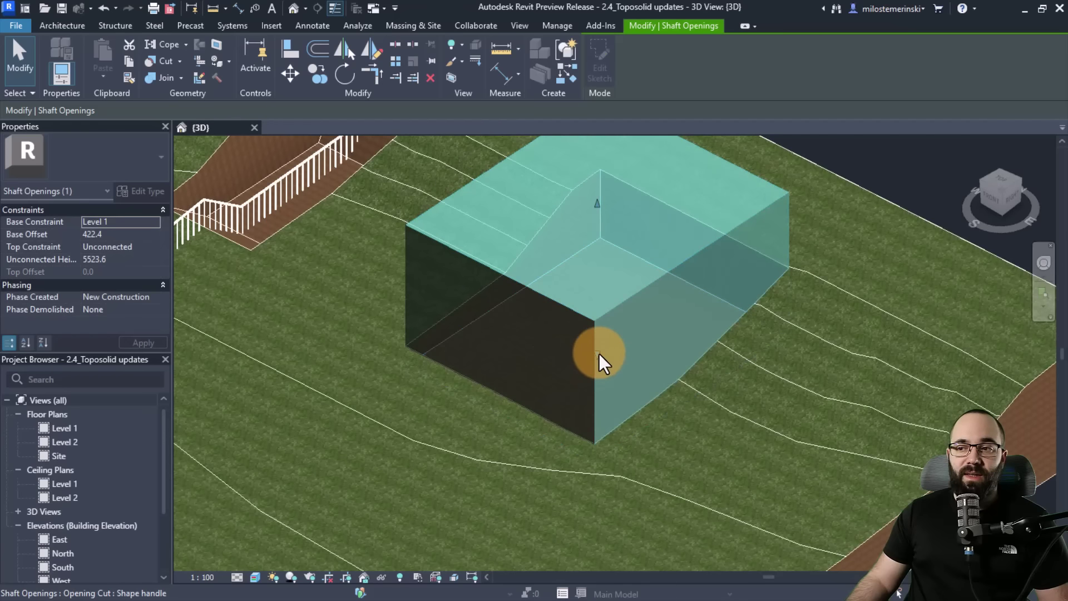
left_click_drag(599, 352, 599, 407)
middle_click_drag(600, 408, 585, 386, "shift")
scroll(585, 392, "up", 3)
left_click_drag(590, 405, 591, 394)
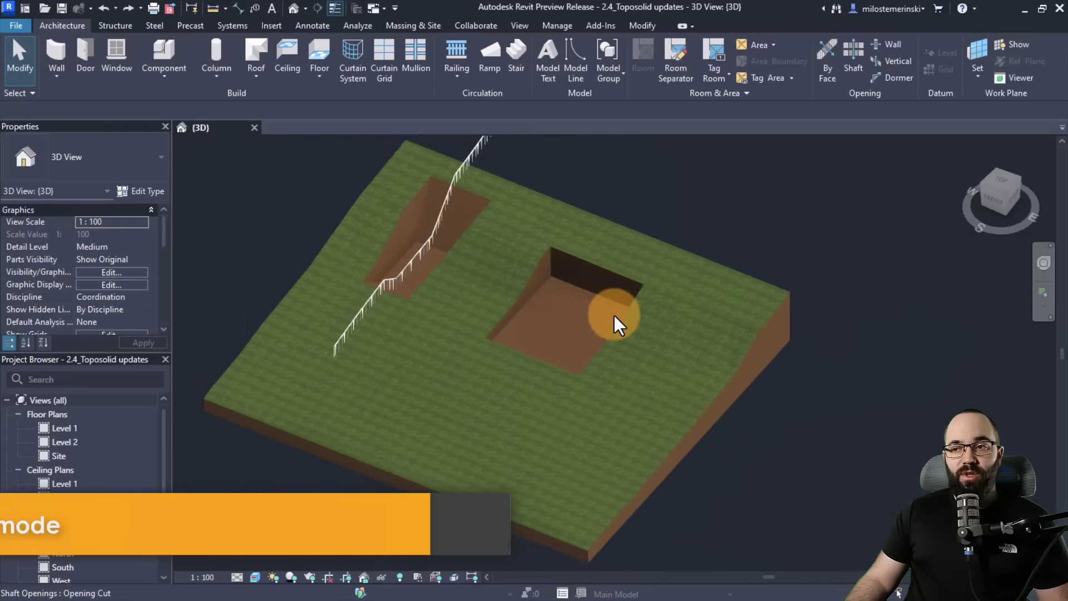
- Select the toposolid and enter Modify Sub Elements to show its points, edges and contours
left_click(712, 266)
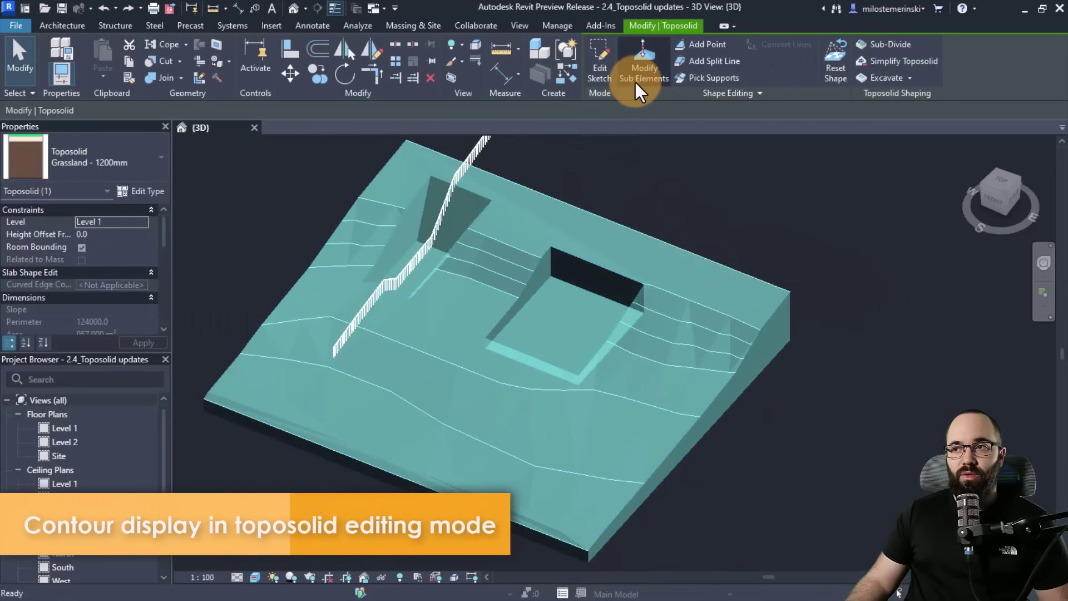
left_click(635, 81)
scroll(666, 294, "up", 4)
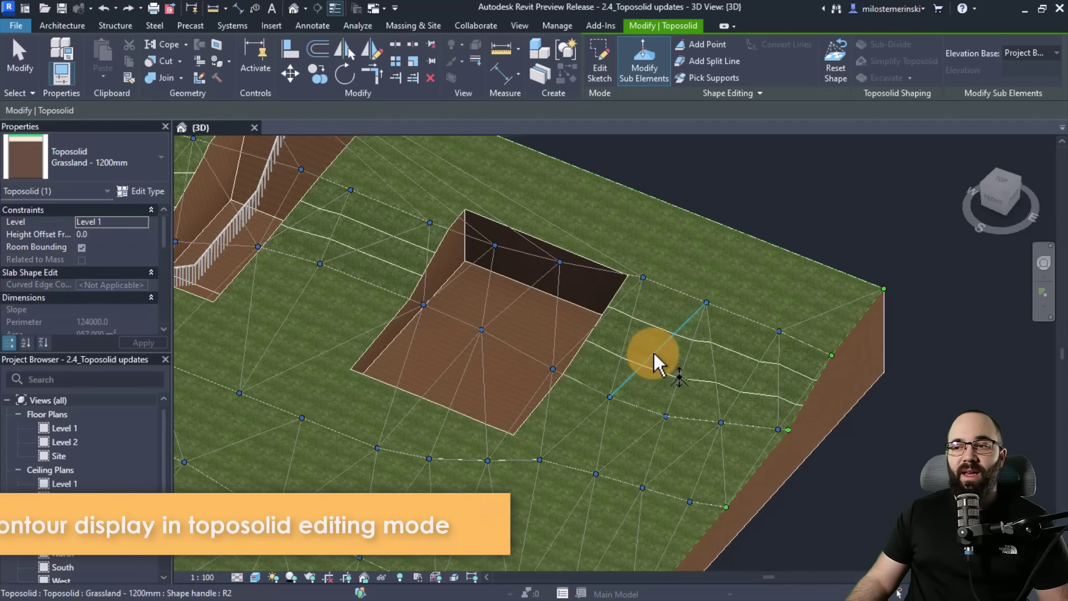
scroll(689, 312, "down", 4)
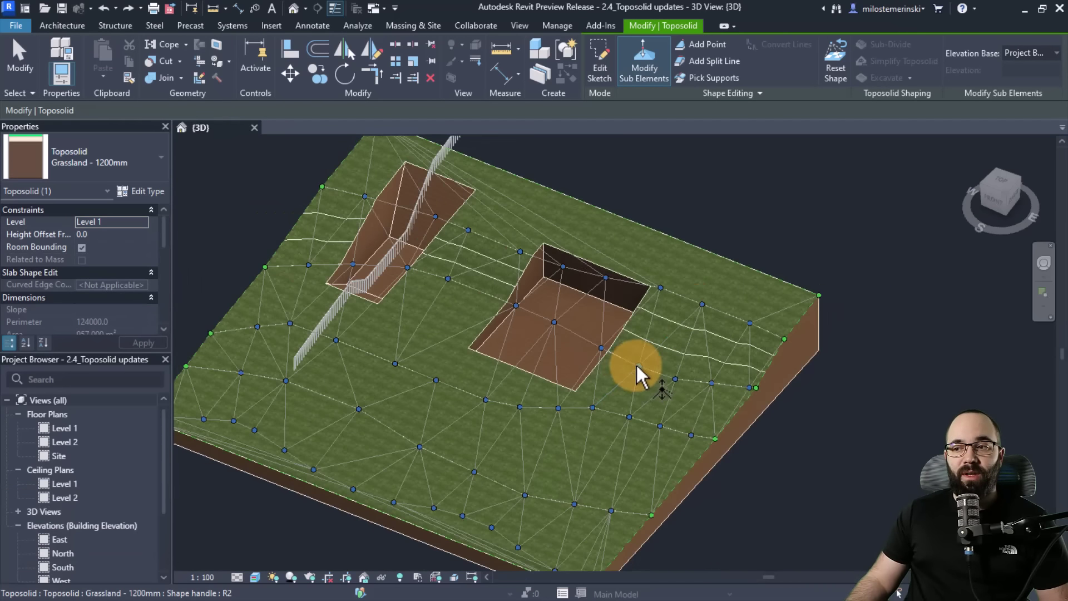
scroll(639, 362, "up", 2)
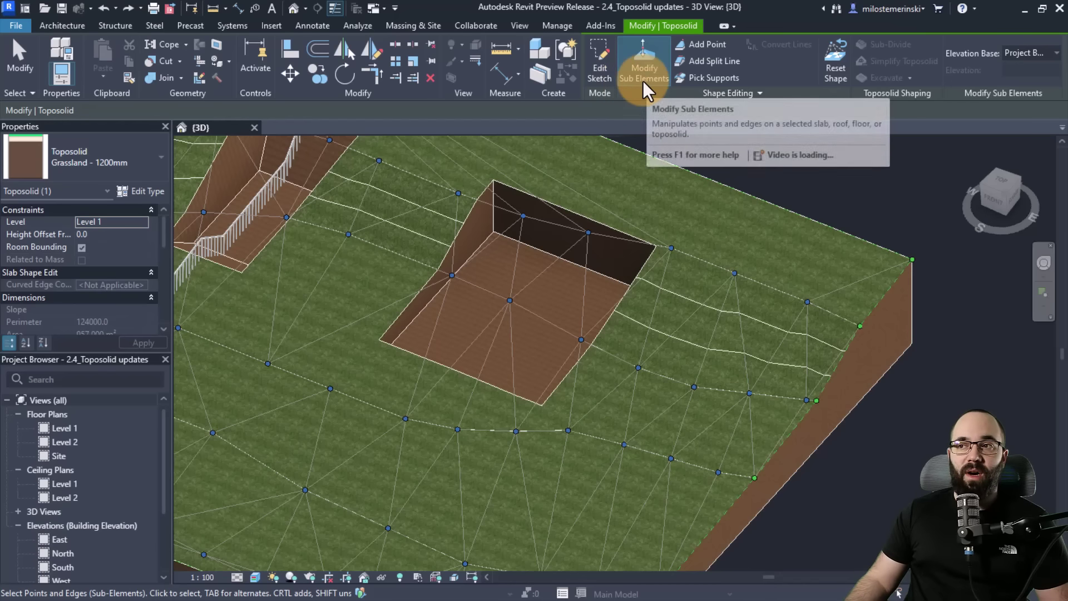
- Try Add Point, toggling Offset from Surface and snap elevation, then exit shape editing
left_click(699, 43)
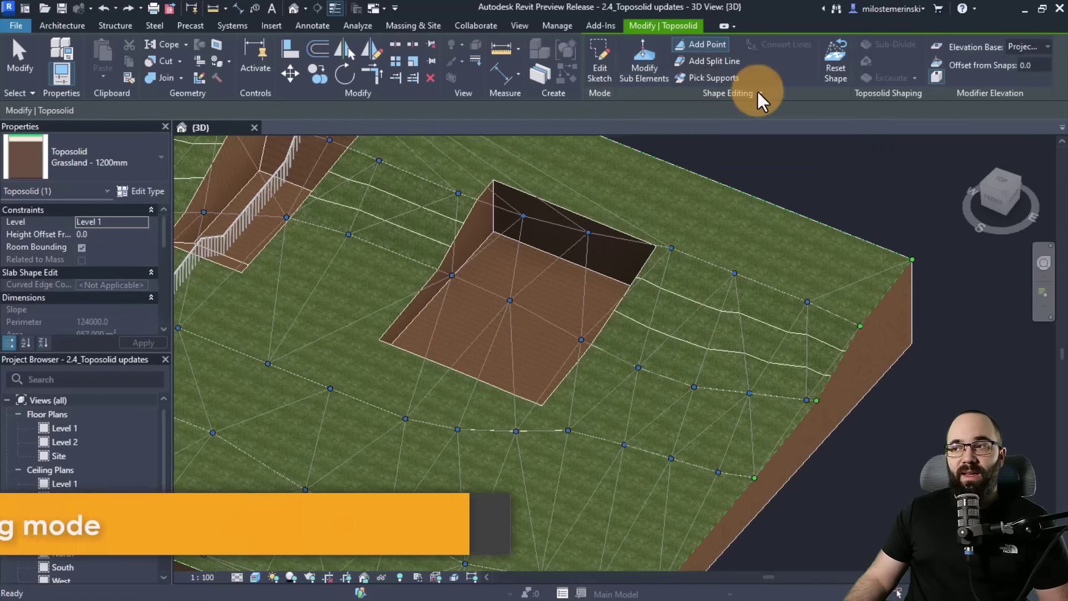
left_click(937, 79)
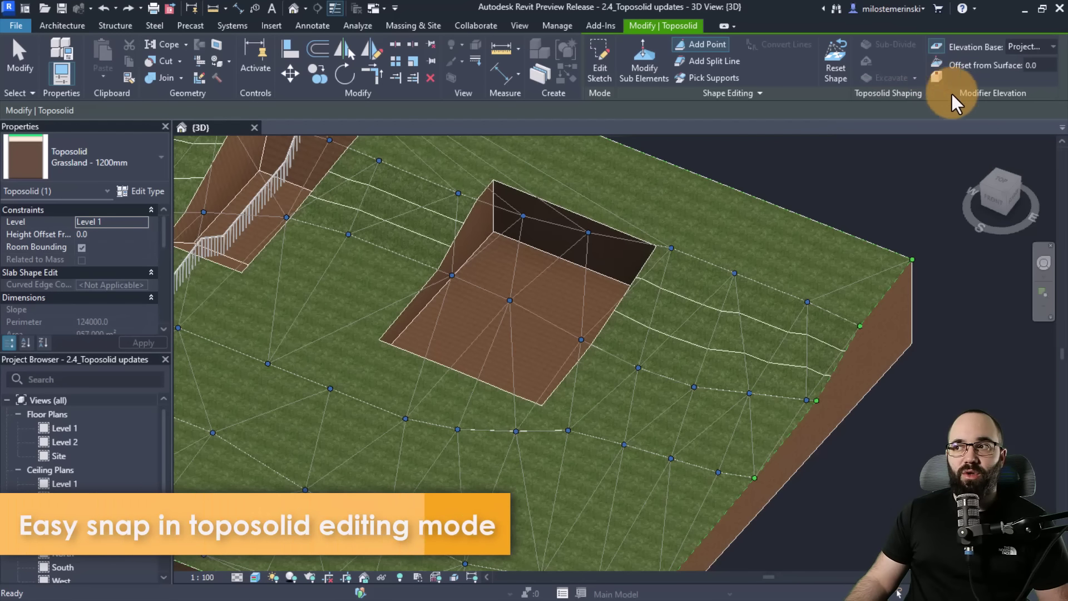
left_click(939, 78)
scroll(961, 148, "down", 4)
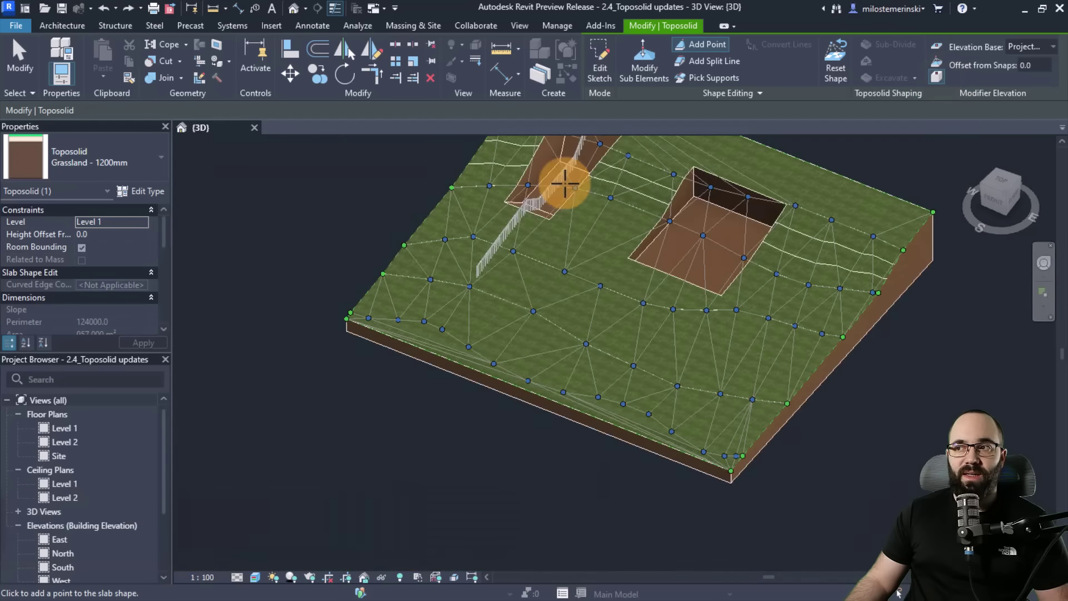
scroll(546, 200, "up", 5)
scroll(489, 210, "up", 3)
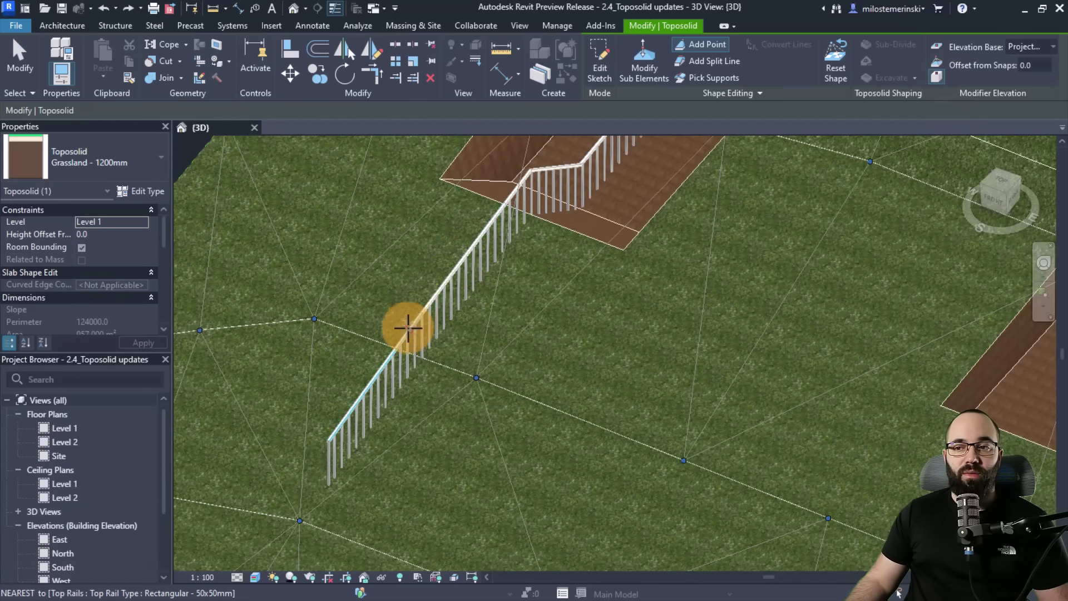
scroll(441, 283, "down", 5)
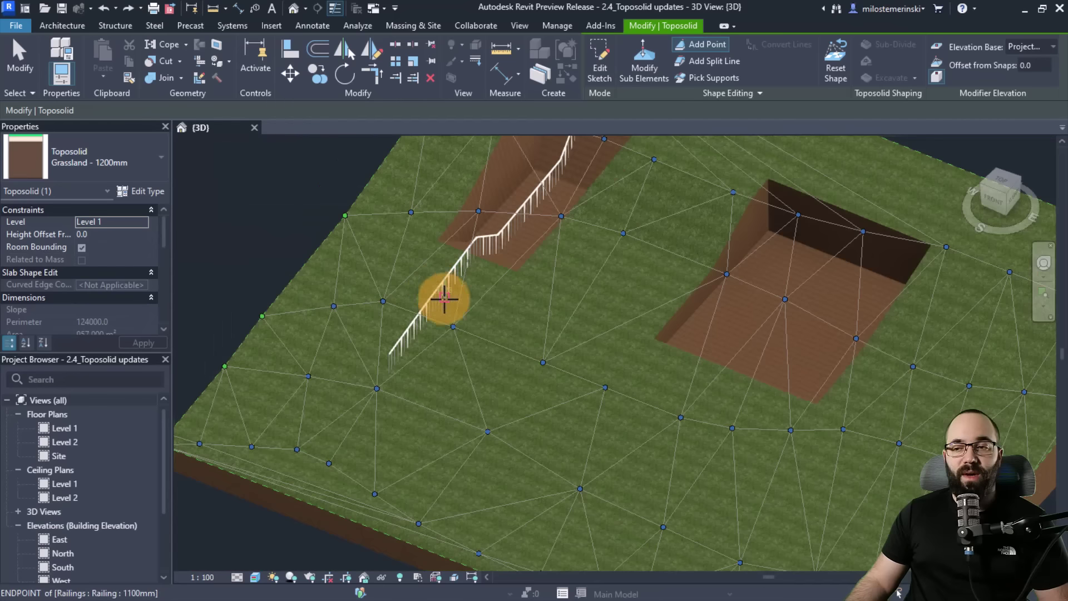
scroll(517, 353, "up", 3)
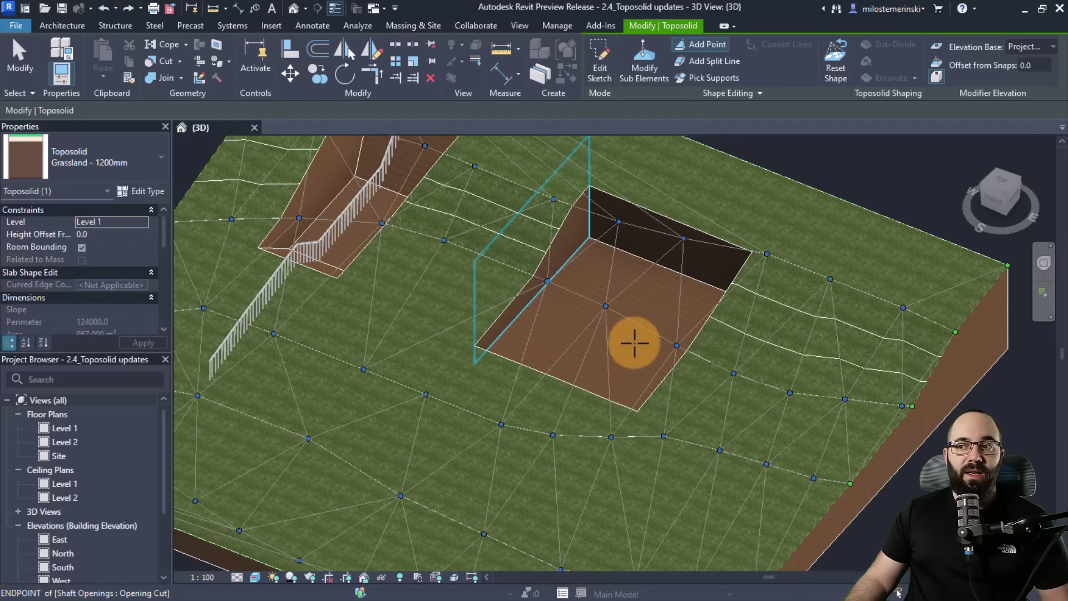
scroll(632, 341, "down", 2)
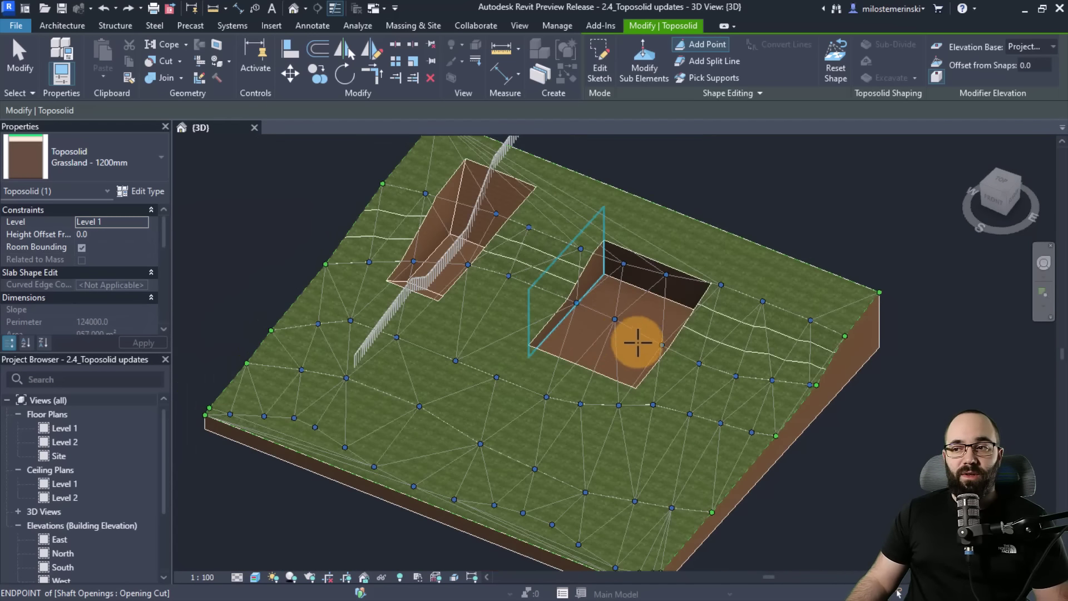
key("Escape")
key("Escape")
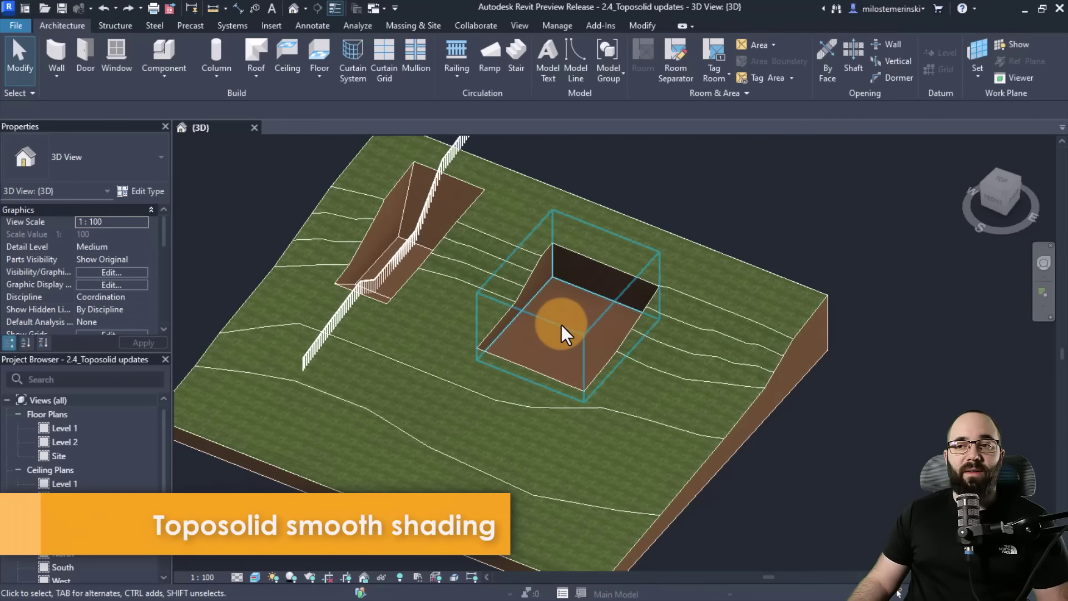
- Turn on Toposolid Smooth Shading from the Model Site options and dismiss its information notice
middle_click_drag(562, 329, 549, 289, "shift")
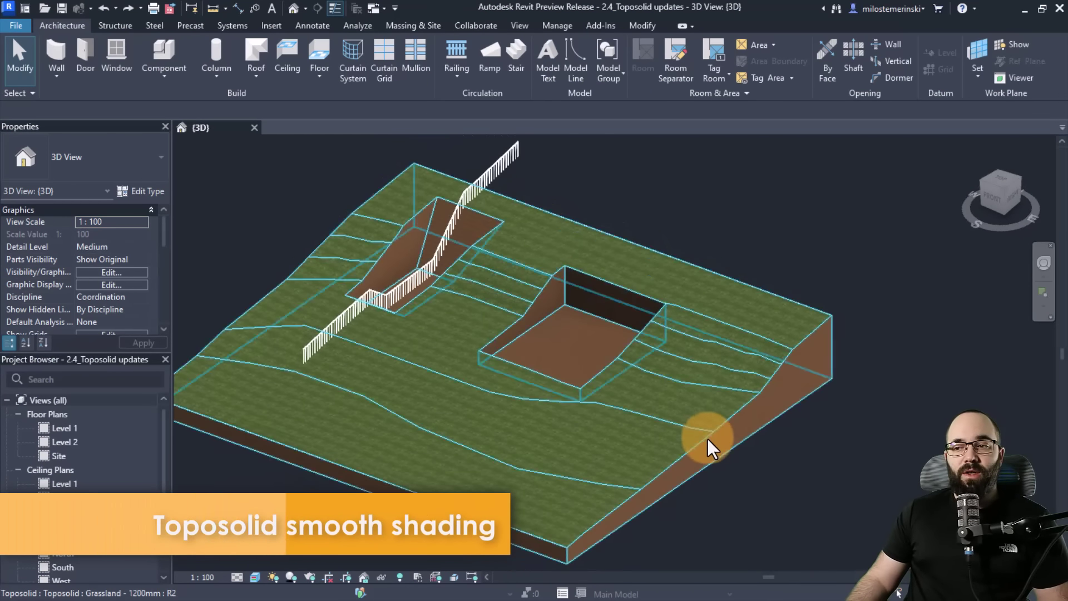
scroll(708, 438, "up", 5)
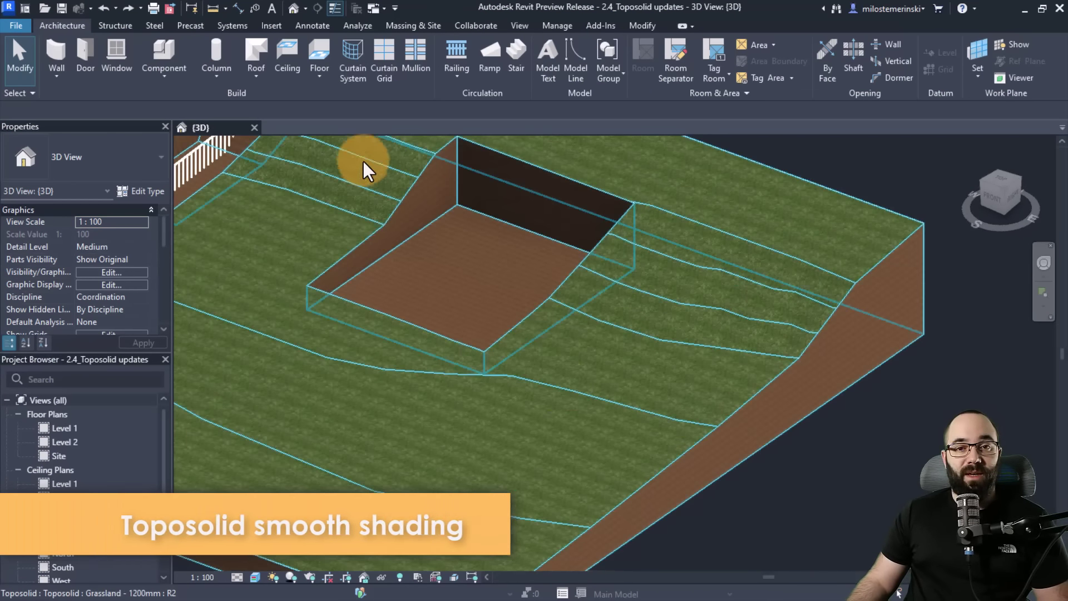
left_click(410, 26)
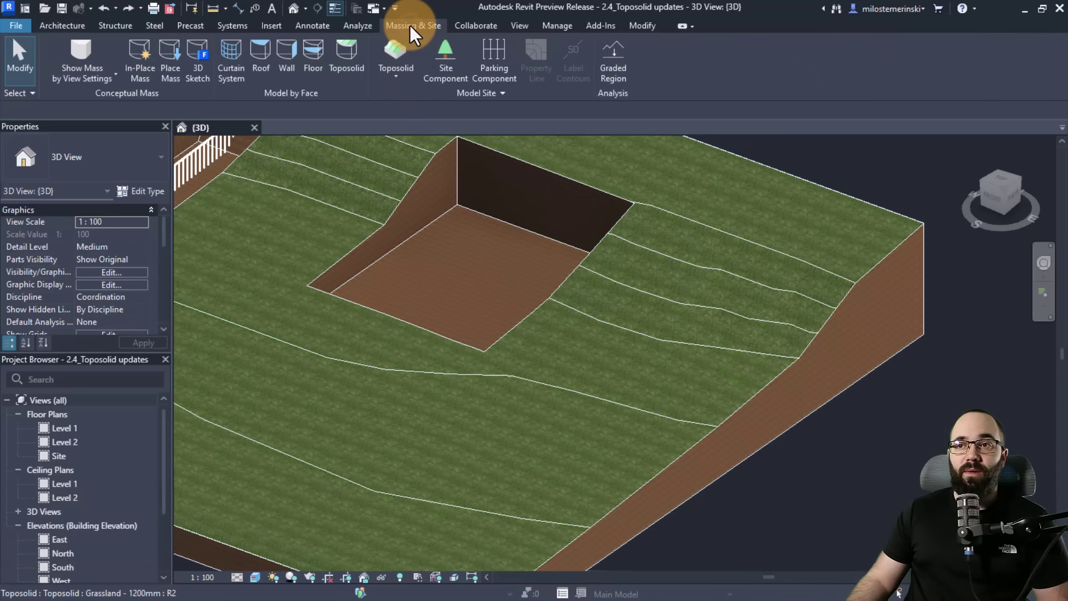
left_click(503, 93)
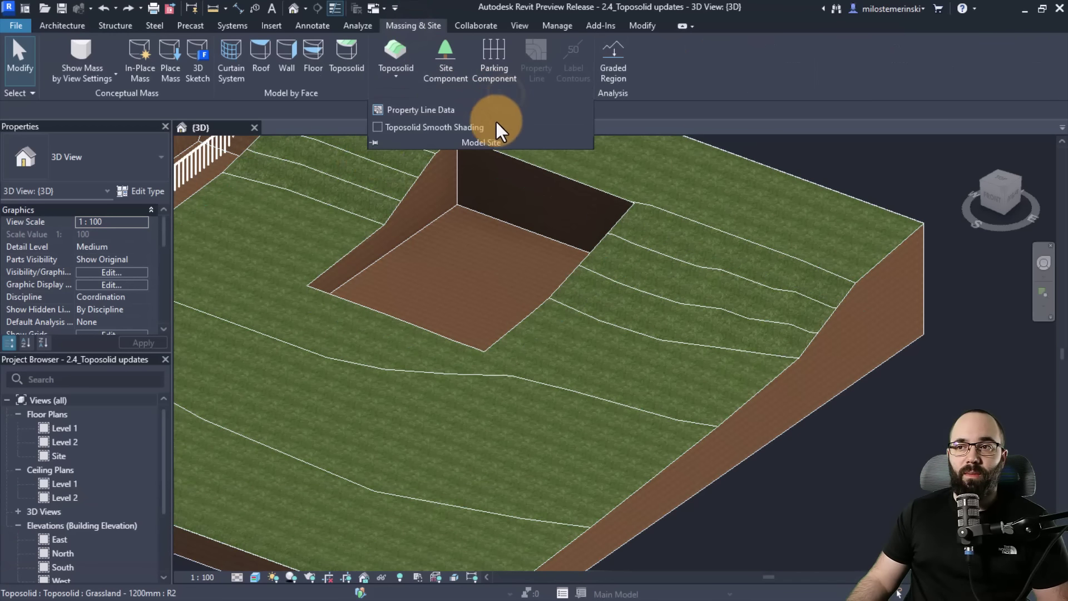
left_click(376, 128)
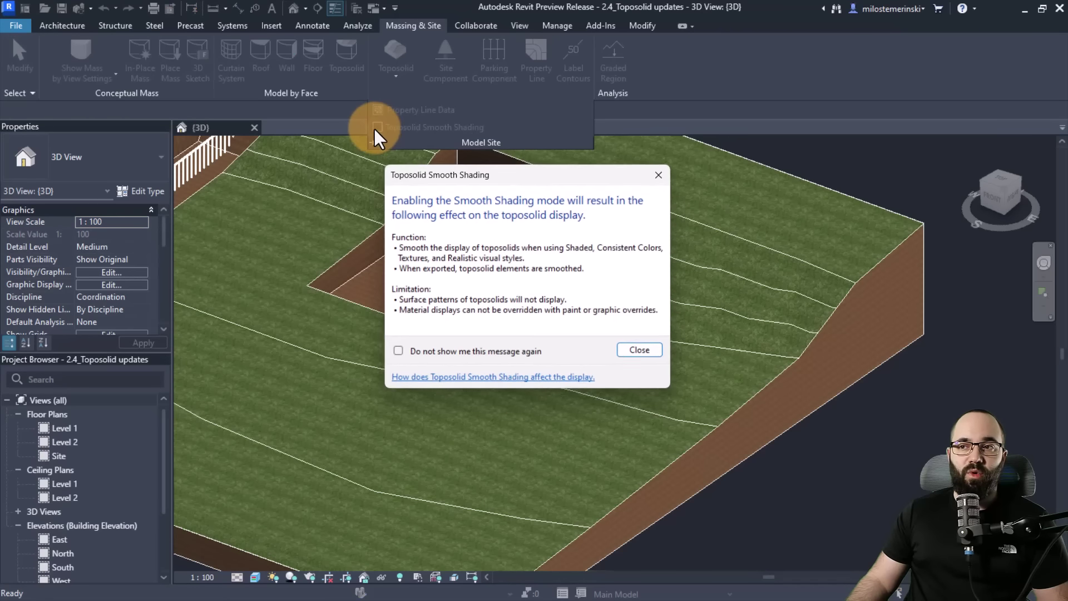
left_click(639, 351)
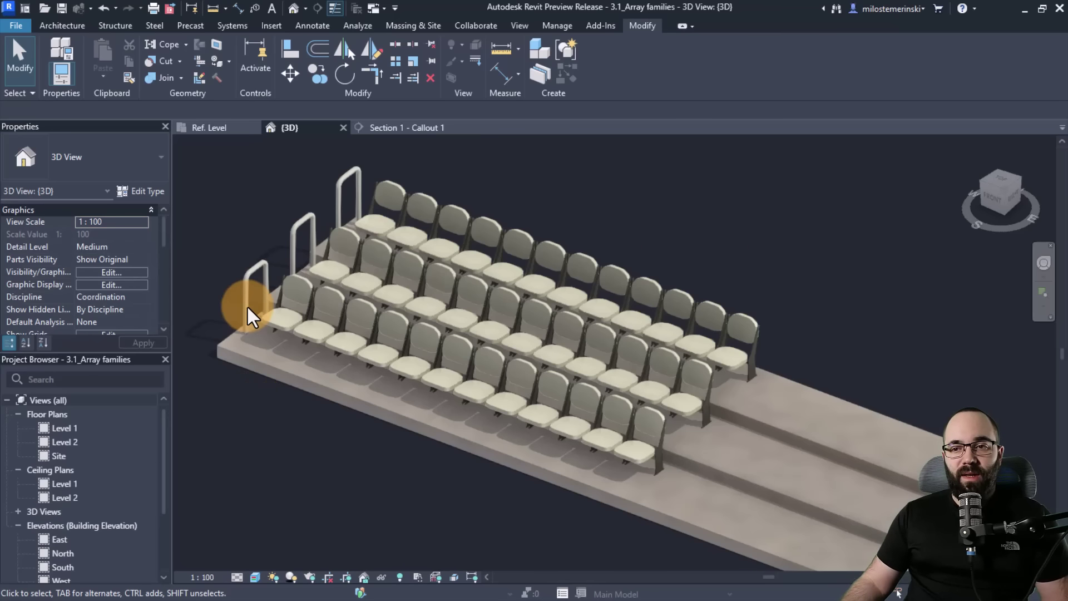
- Set the front seat row's No. of Seats to 2 in Properties and apply it
left_click(261, 312)
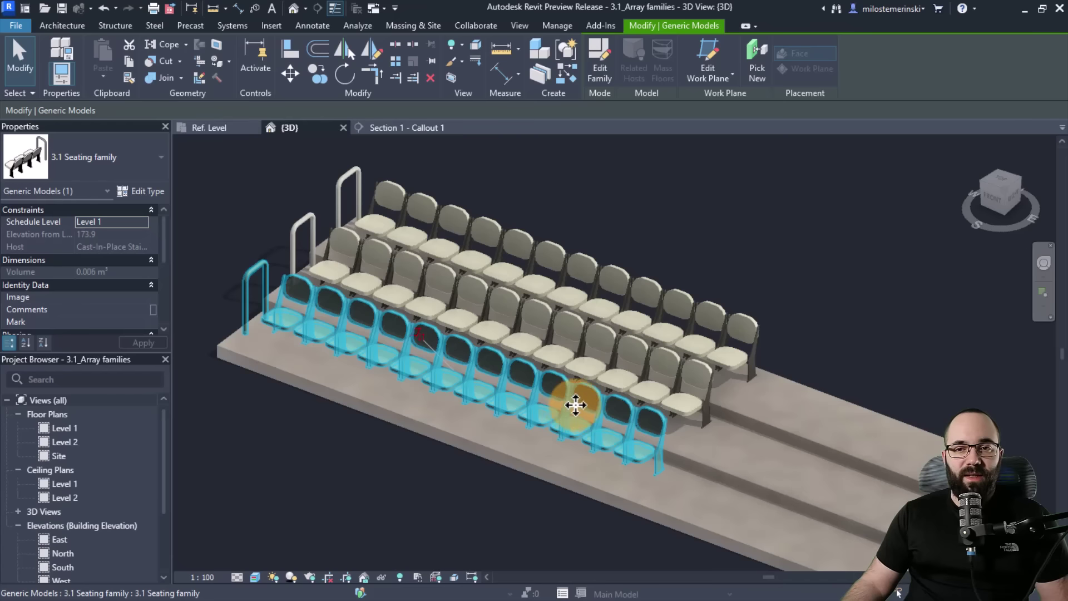
scroll(108, 281, "down", 5)
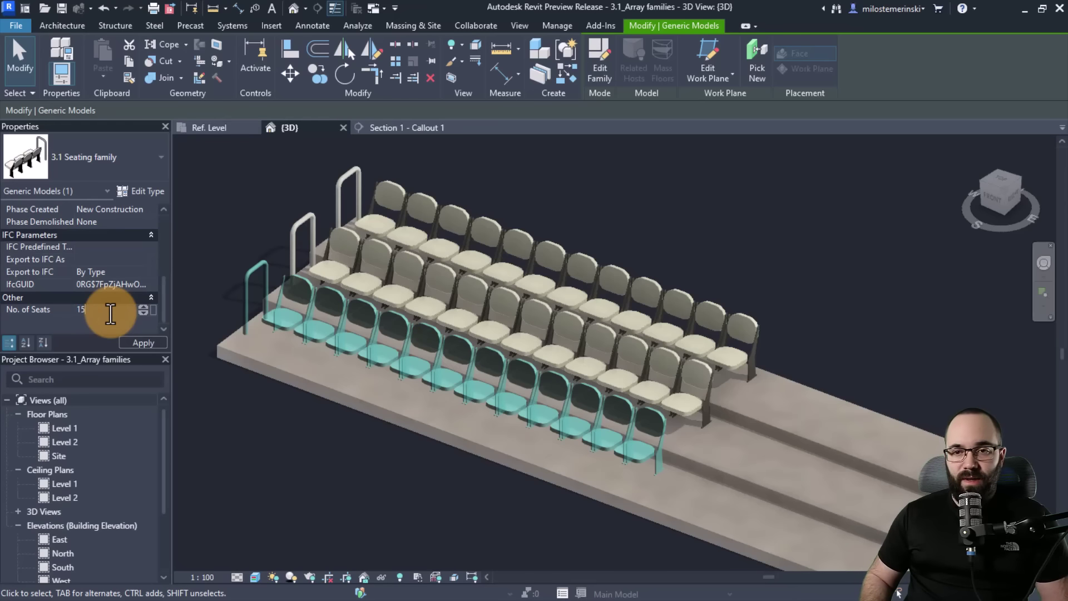
key("Return")
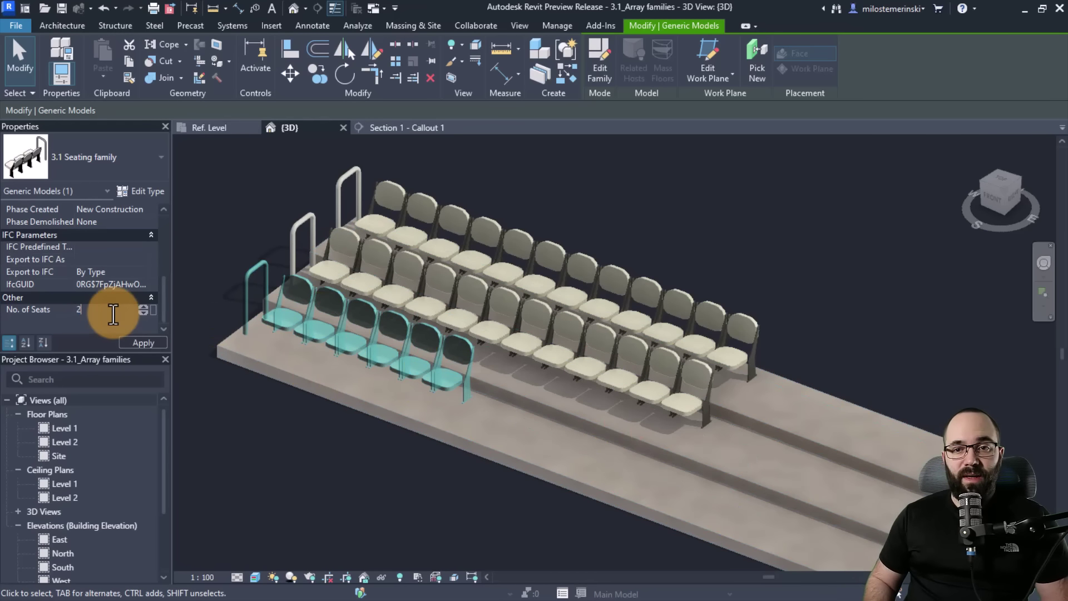
left_click(143, 343)
left_click(299, 328)
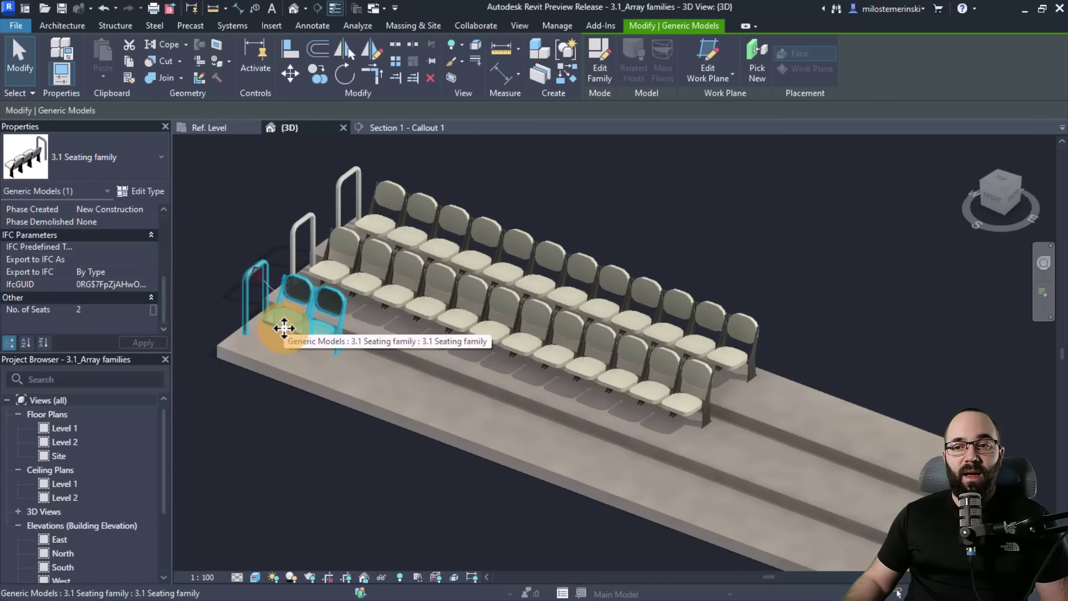
- Cut the front row down to a single chair with No. of Seats 1
left_click(75, 310)
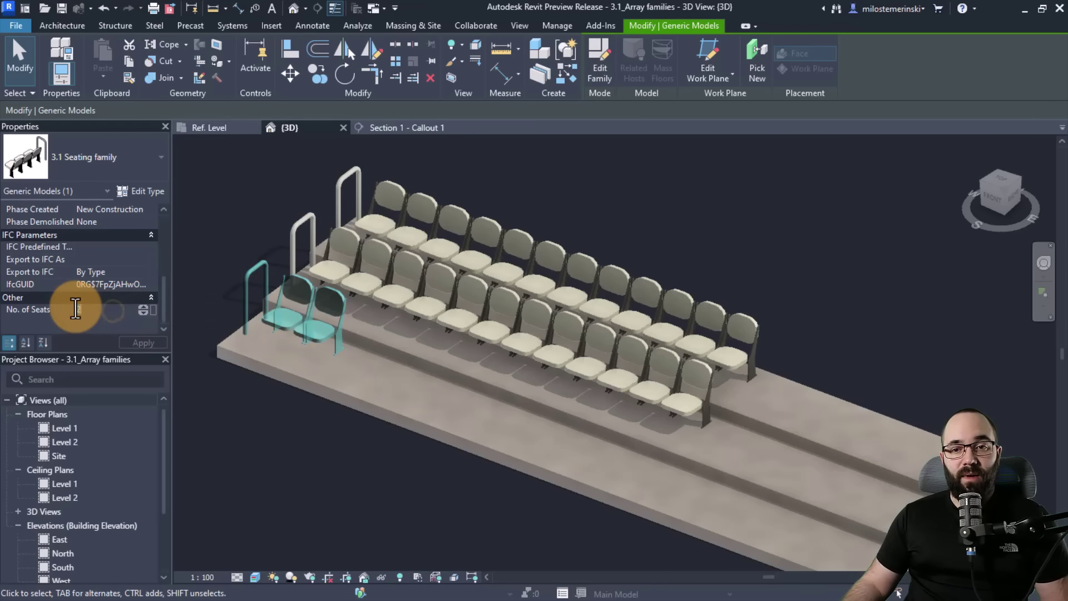
type("1")
left_click(222, 436)
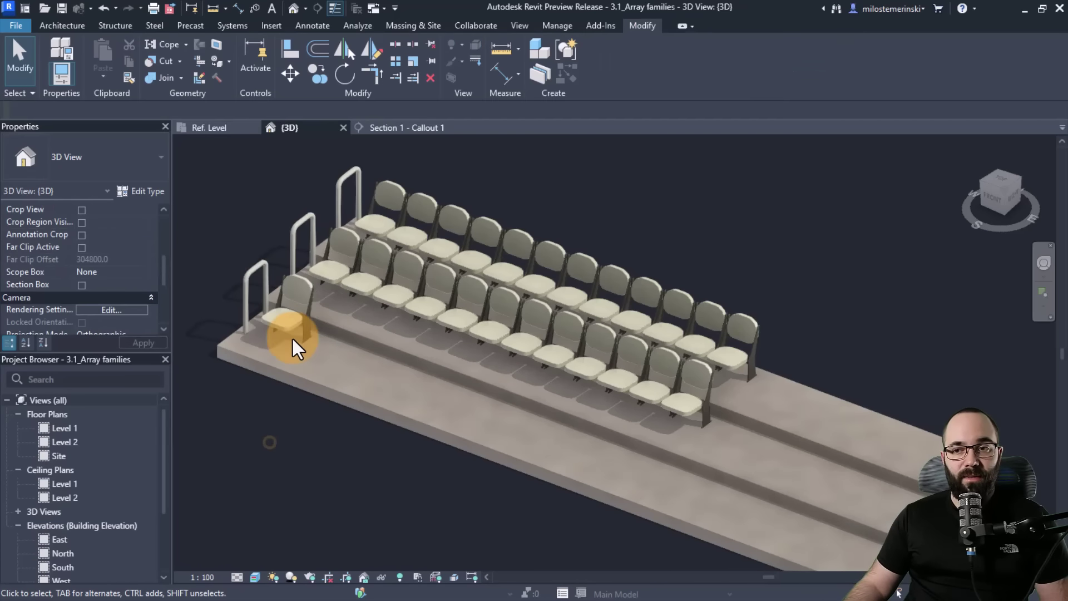
- Reselect the front seating row and set its No. of Seats to 10
left_click(289, 334)
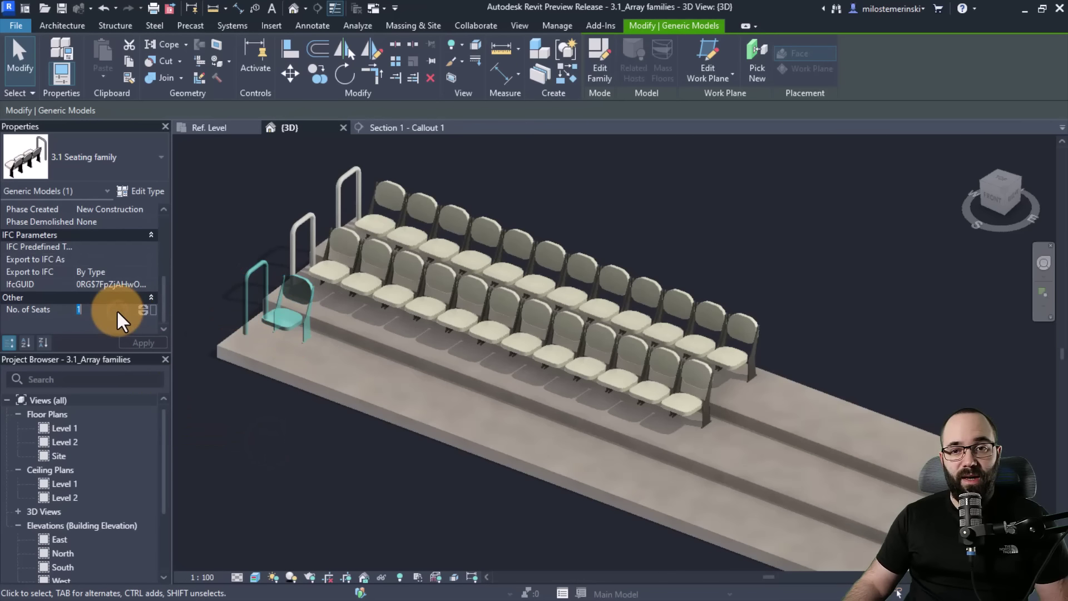
left_click(248, 412)
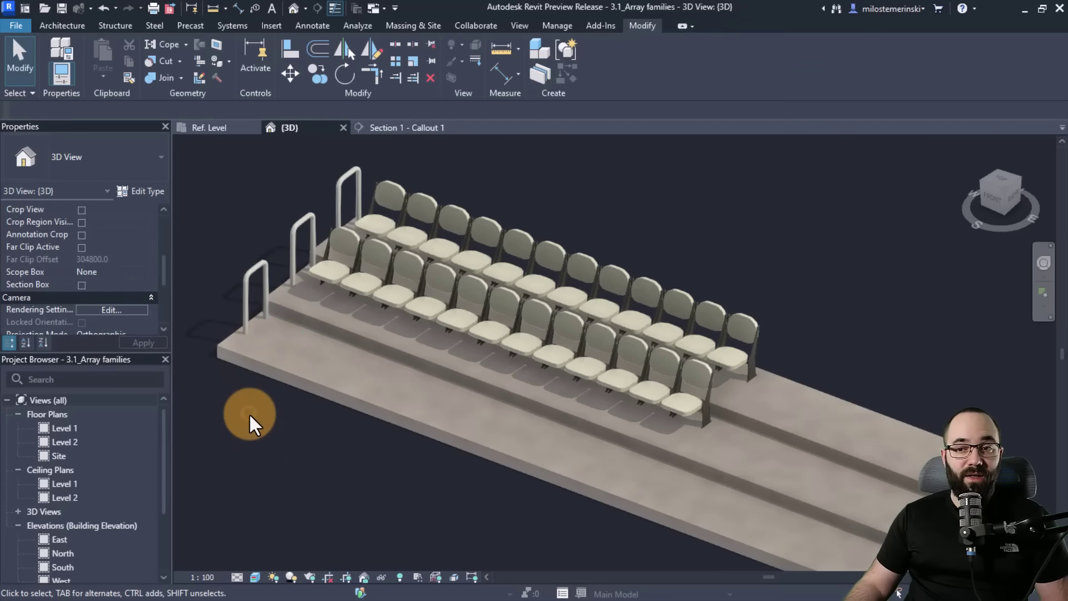
left_click(247, 328)
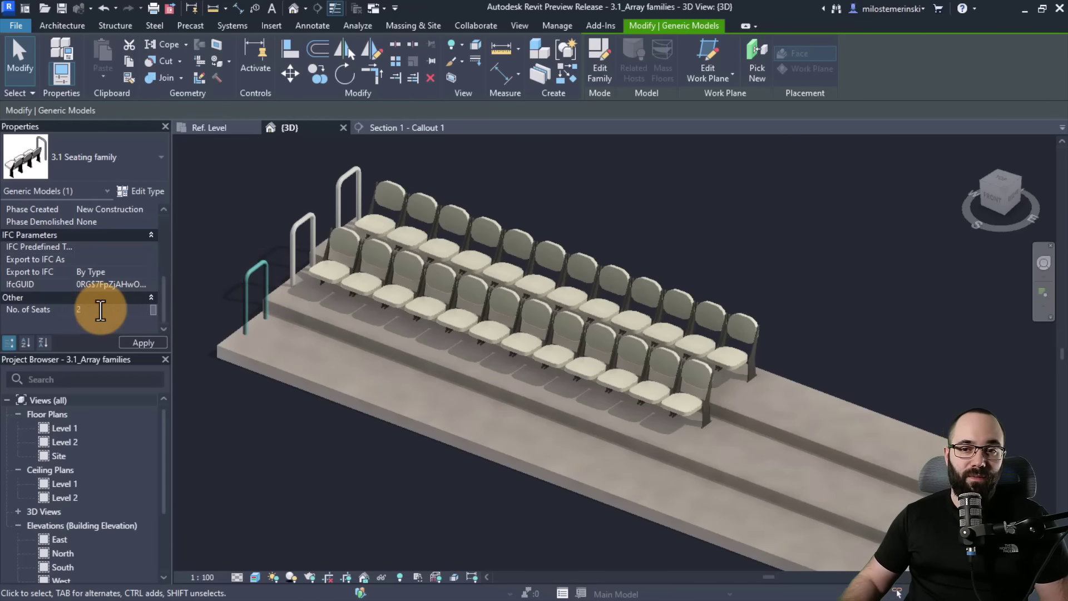
type("10")
left_click(125, 341)
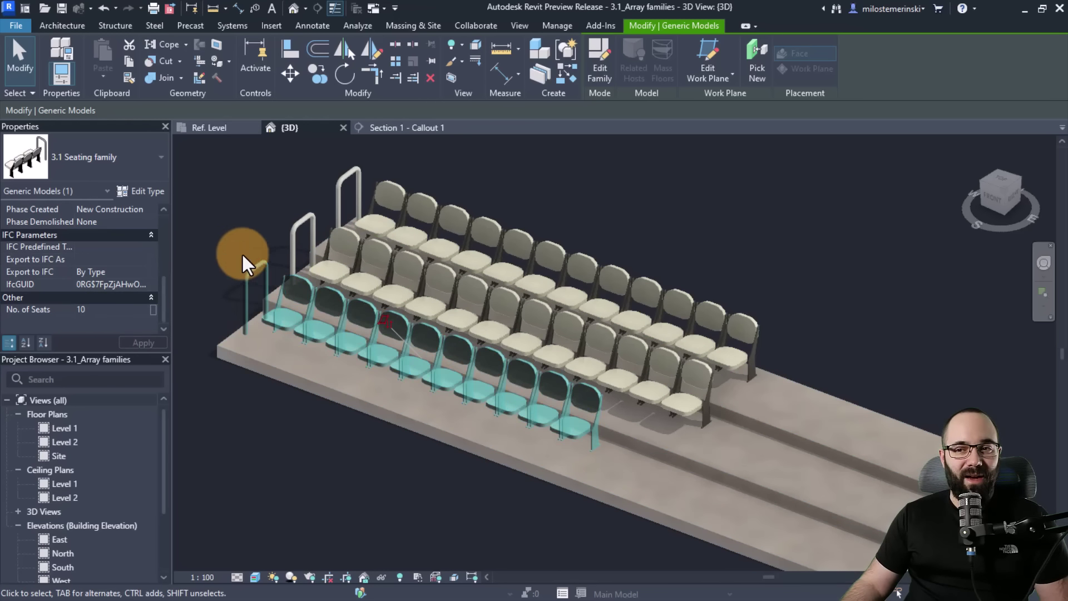
- In the seating family's Ref. Level plan, apply No. of Seats 1 in Family Types
left_click(230, 129)
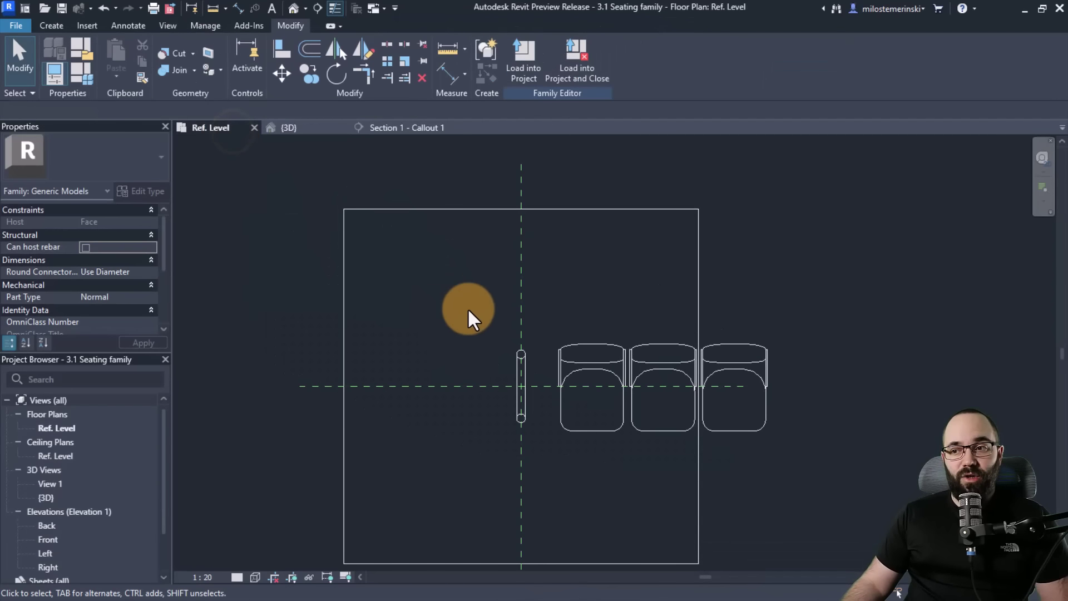
left_click(428, 306)
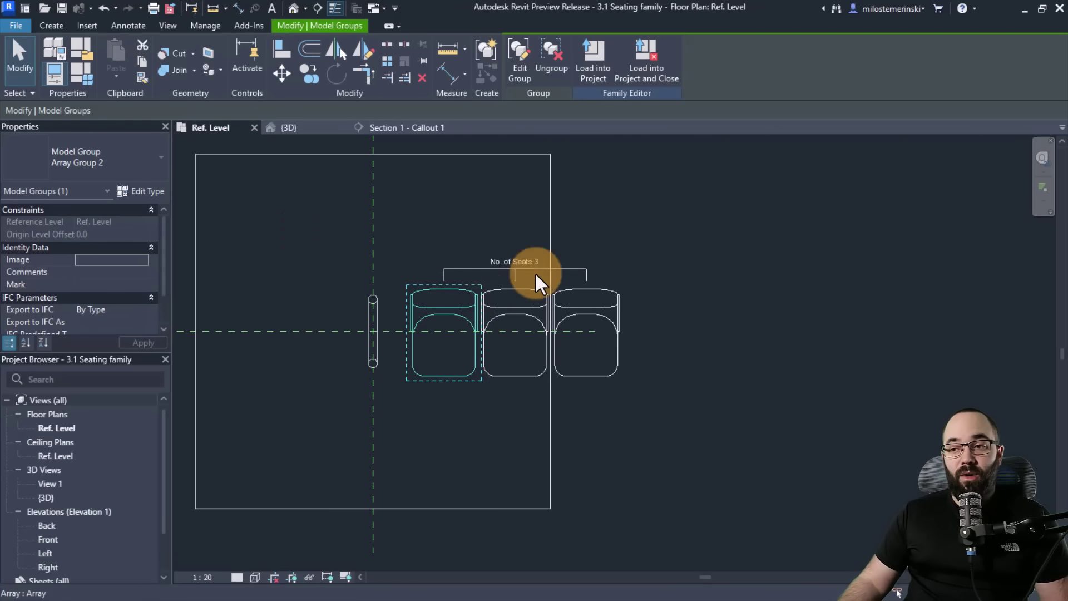
left_click(321, 244)
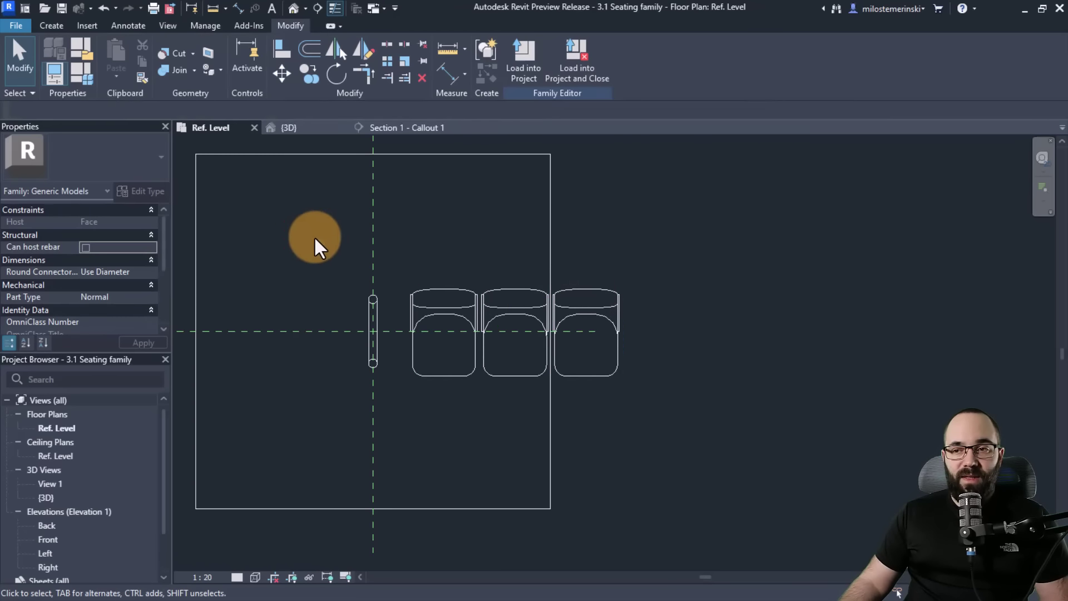
left_click(82, 77)
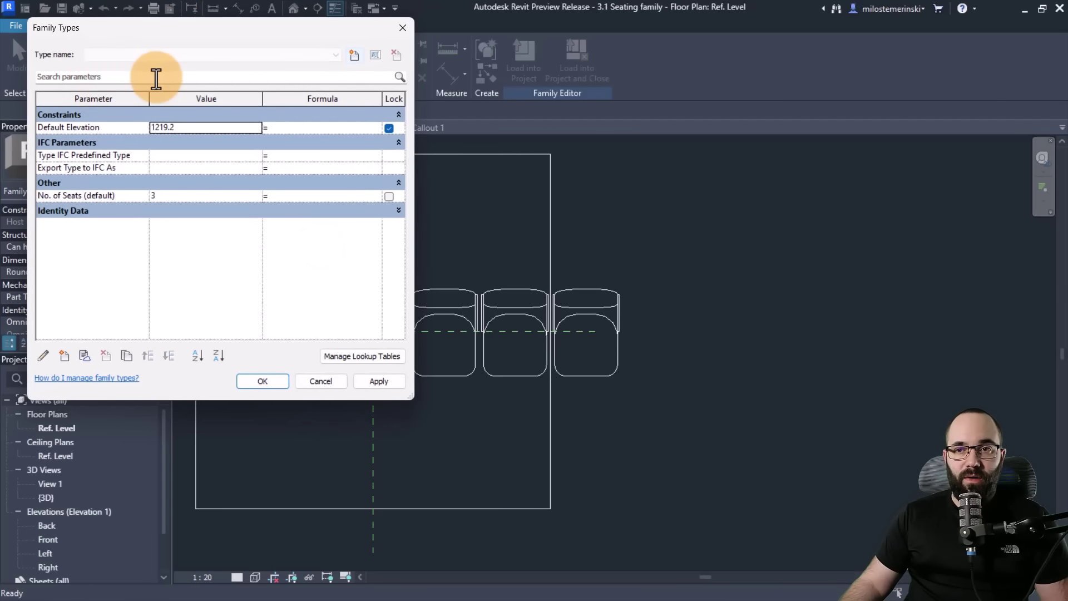
left_click(179, 197)
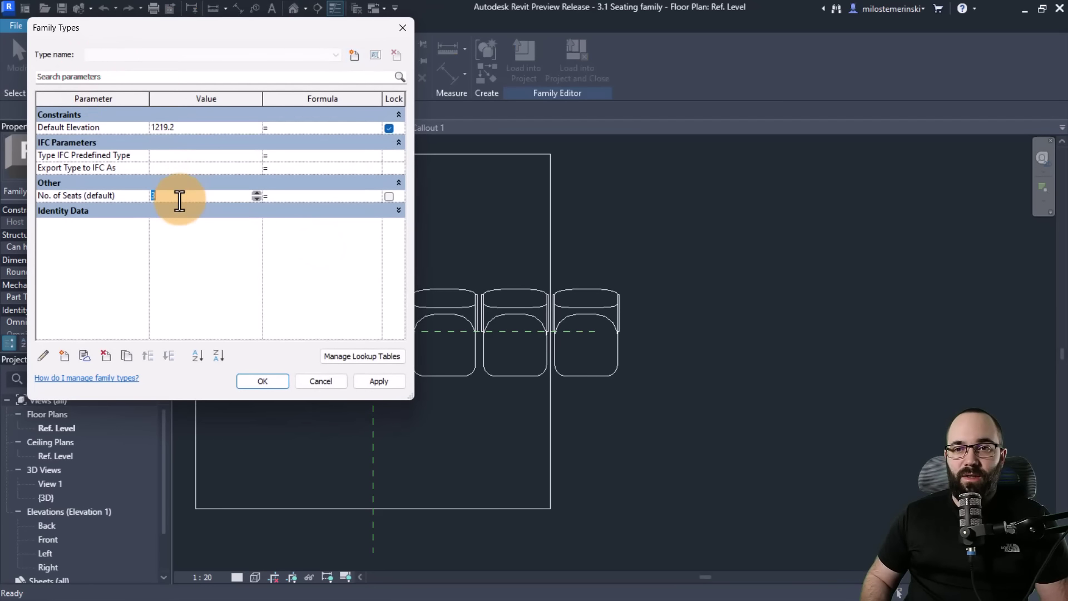
type("1")
key("Tab")
left_click(379, 382)
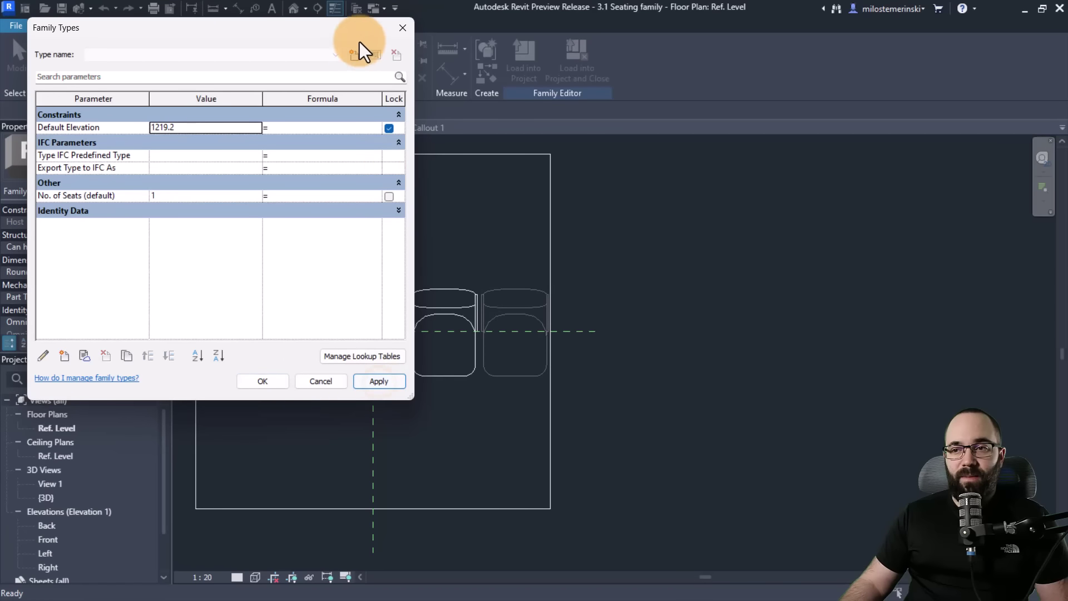
- Flex No. of Seats down to 0, apply it, and close Family Types
left_click_drag(352, 32, 245, 126)
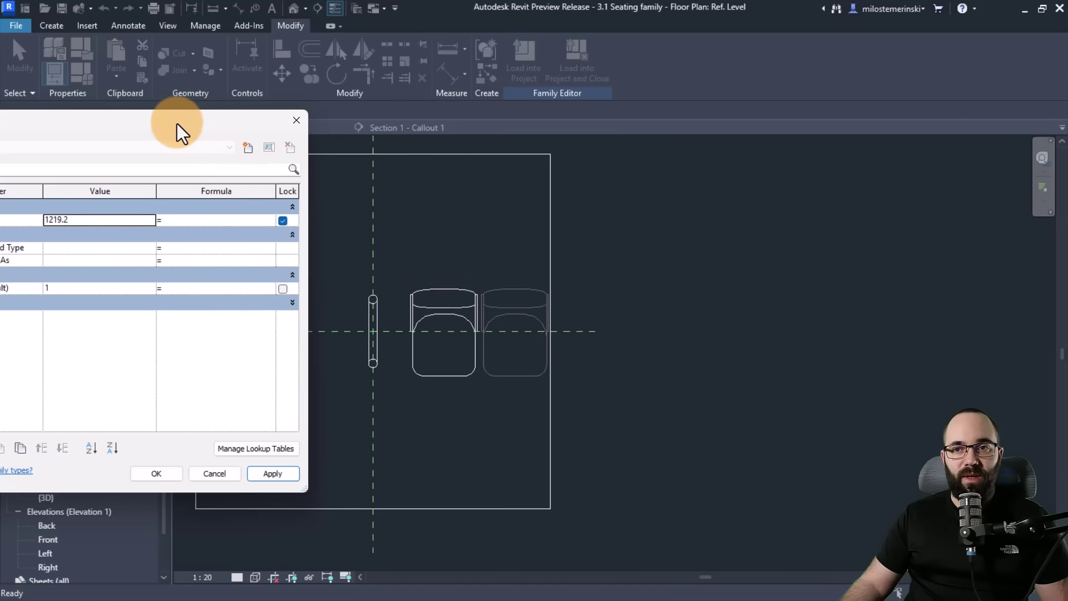
left_click_drag(177, 123, 325, 72)
left_click(227, 242)
type("0")
key("Tab")
left_click(420, 423)
left_click(305, 423)
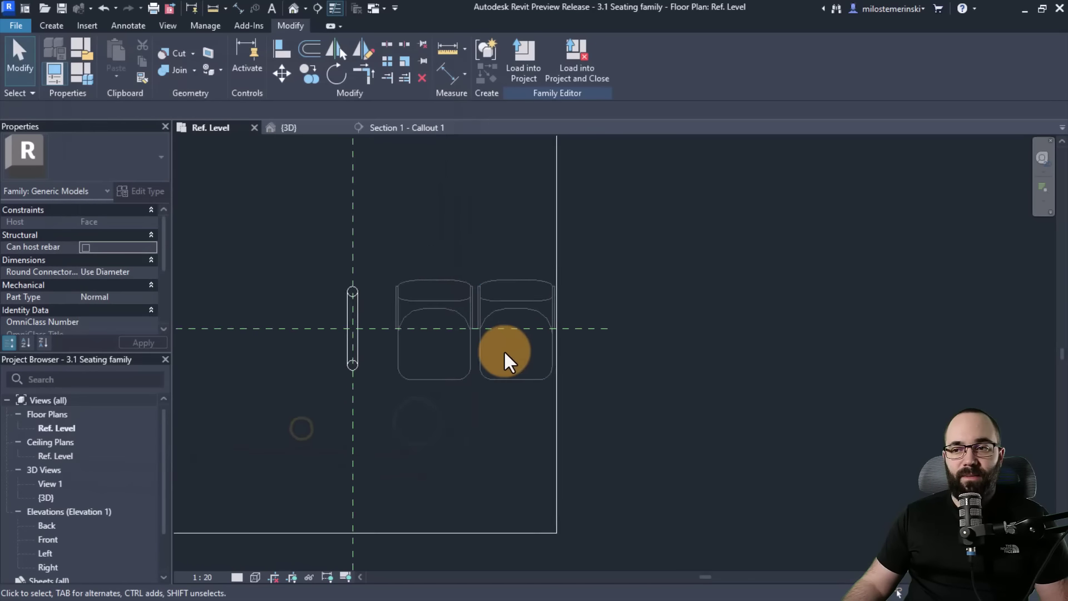
- Reset the family's No. of Seats to 3 and confirm
left_click(385, 279)
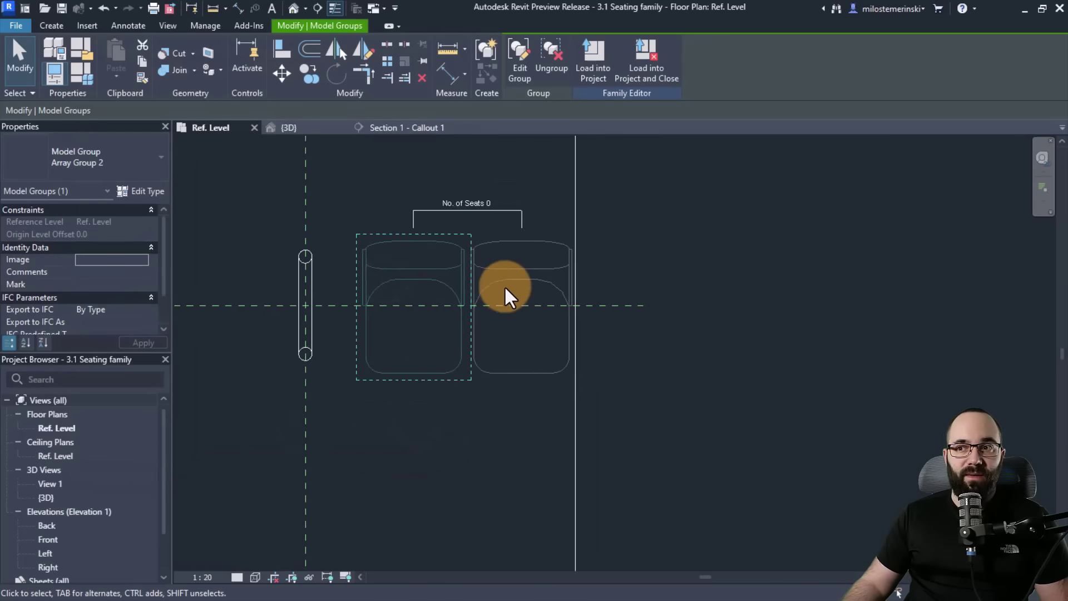
scroll(504, 286, "down", 1)
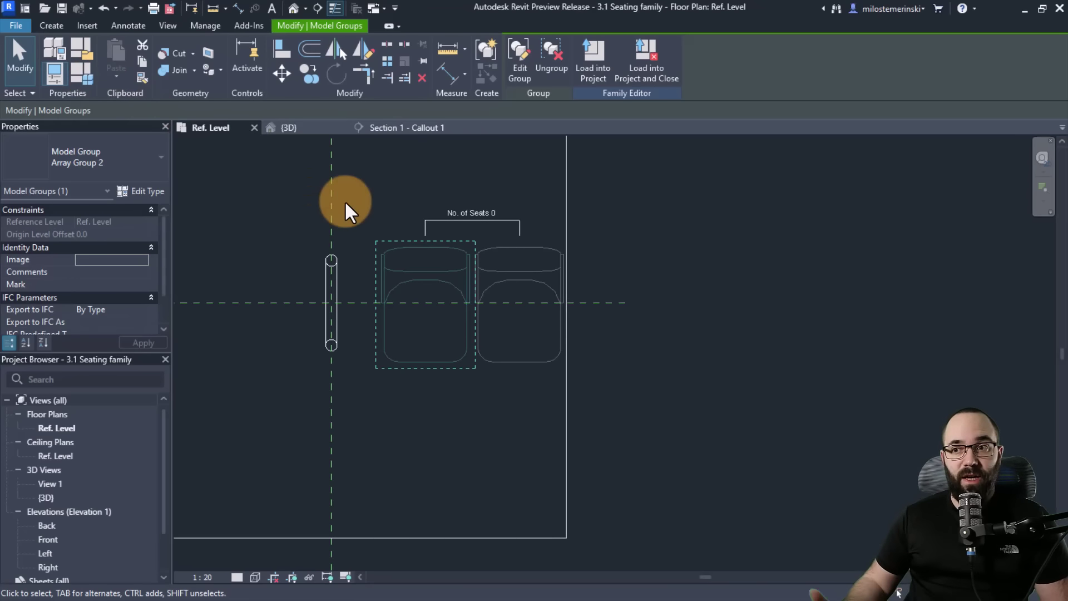
left_click(92, 79)
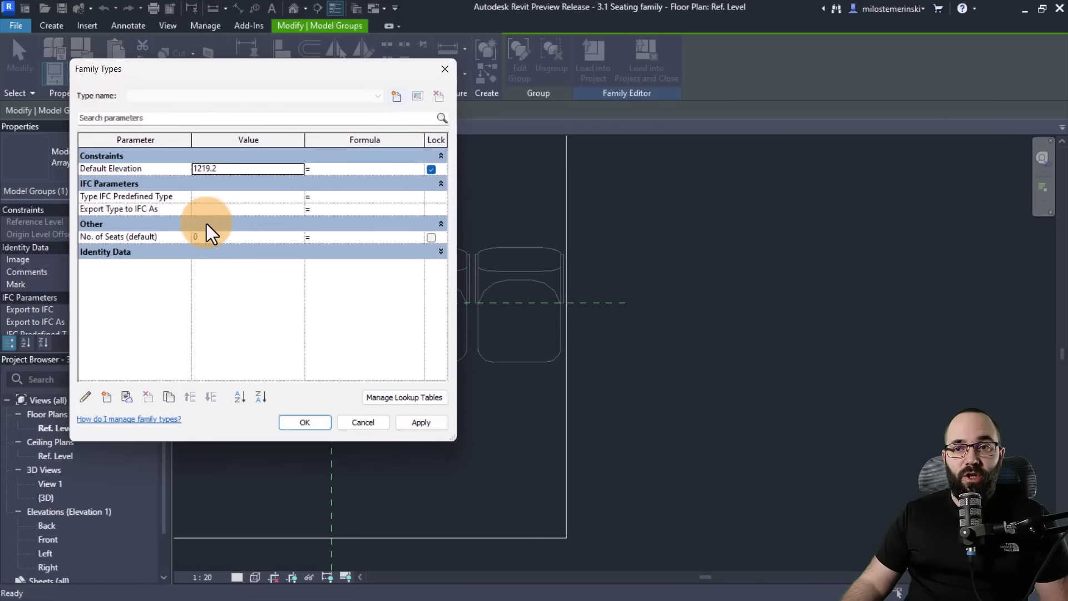
left_click(219, 239)
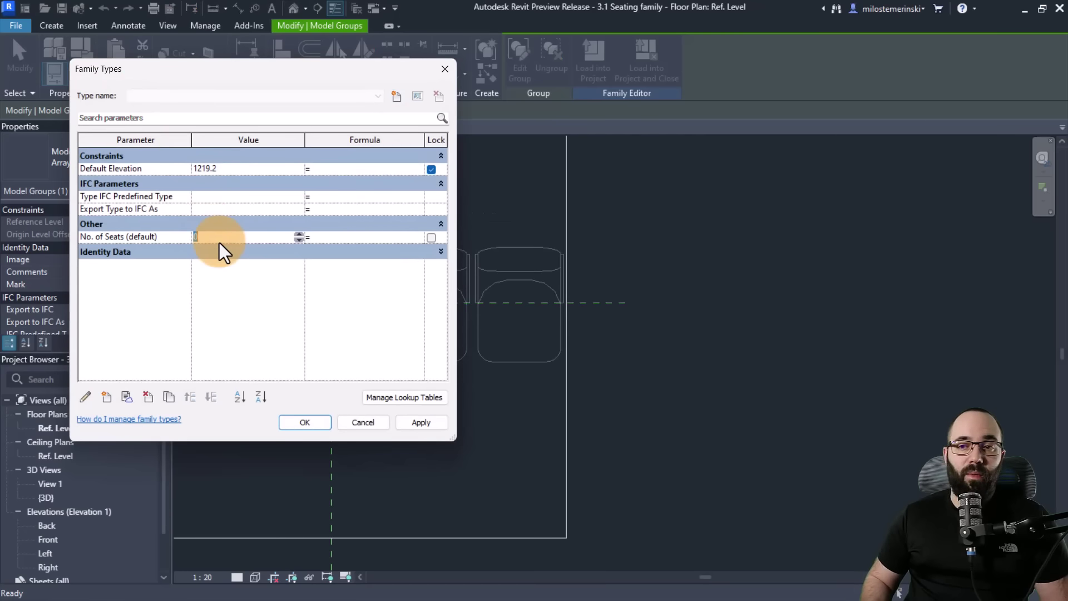
type("3")
key("Tab")
left_click(421, 422)
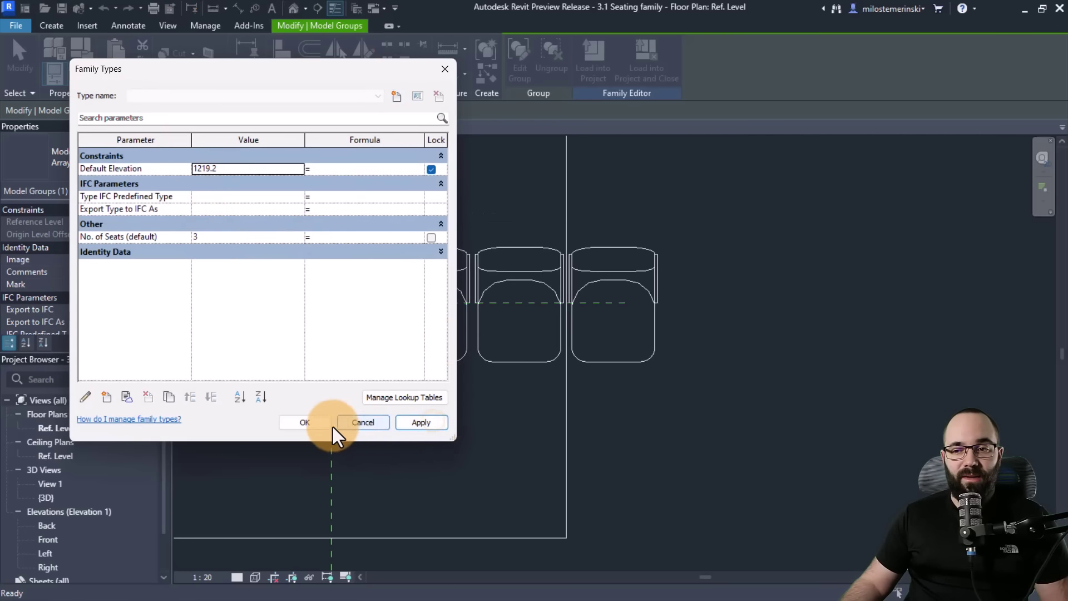
left_click(319, 424)
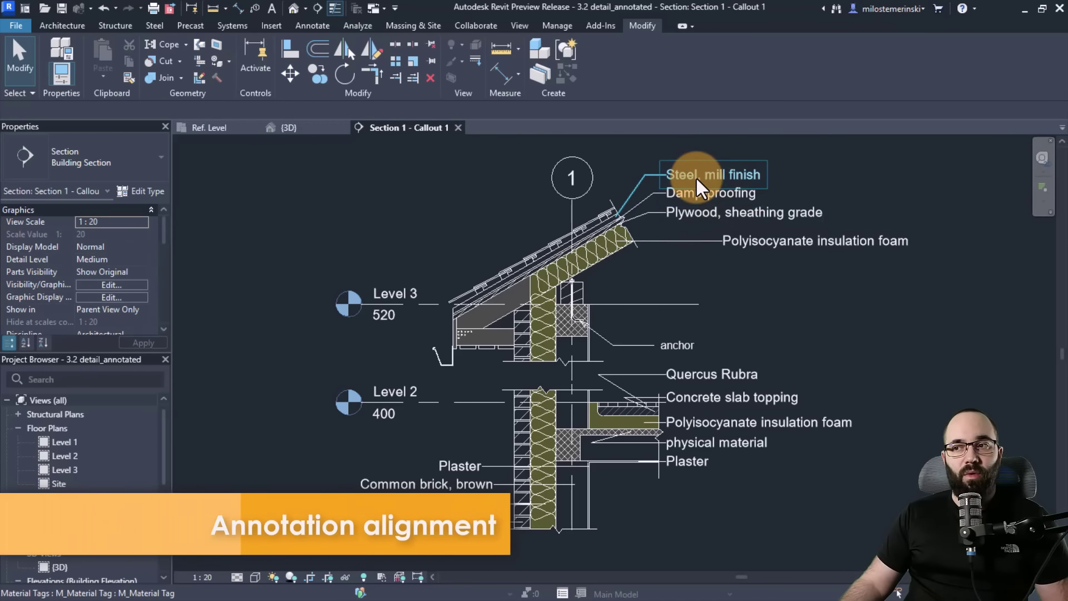
- Shift the Quercus Rubra tag slightly left and the Polyisocyanate insulation foam tag right
scroll(759, 265, "down", 2)
middle_click_drag(765, 296, 626, 282)
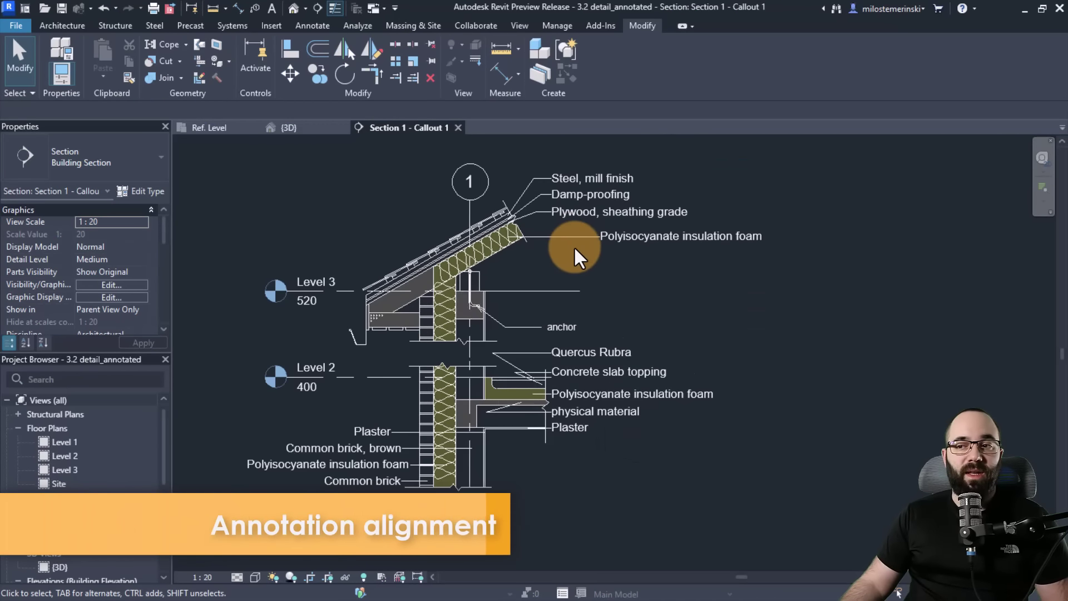
scroll(578, 251, "up", 2)
scroll(579, 262, "down", 1)
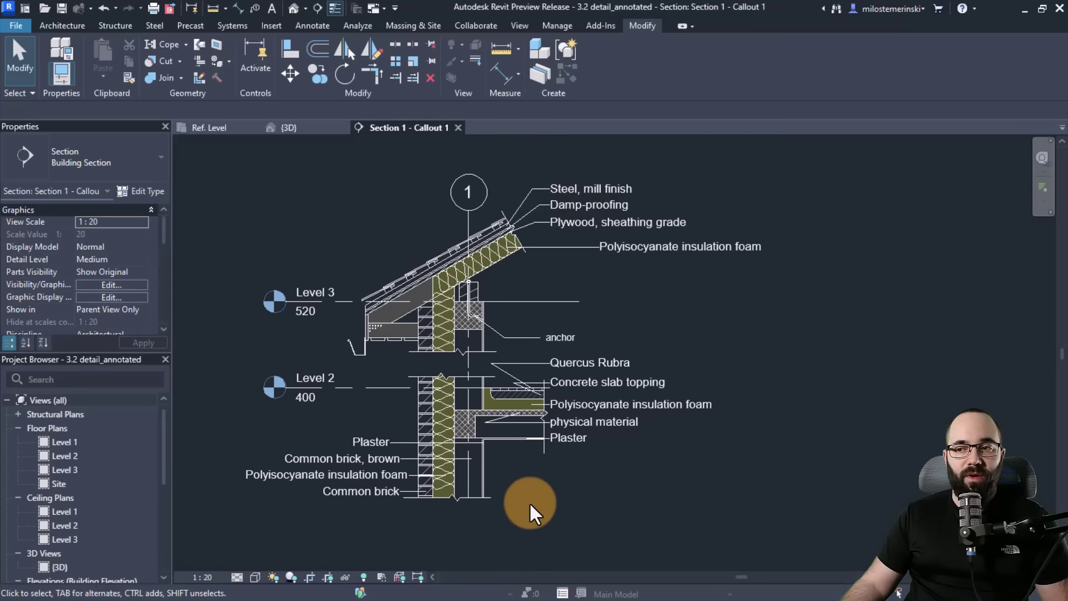
left_click(593, 365)
left_click_drag(597, 362, 589, 362)
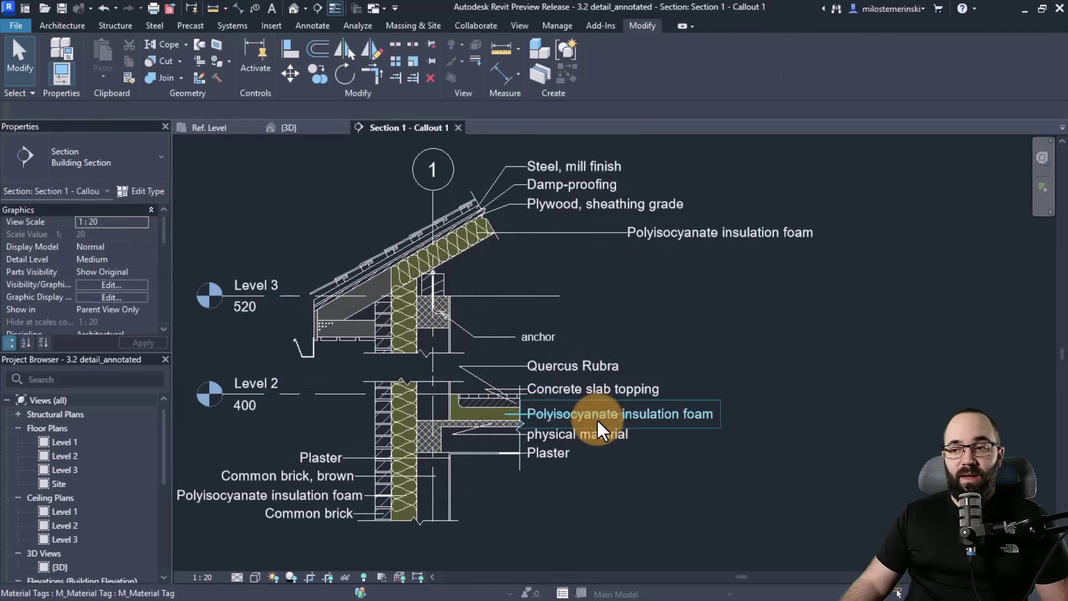
left_click(601, 419)
left_click_drag(618, 430, 693, 423)
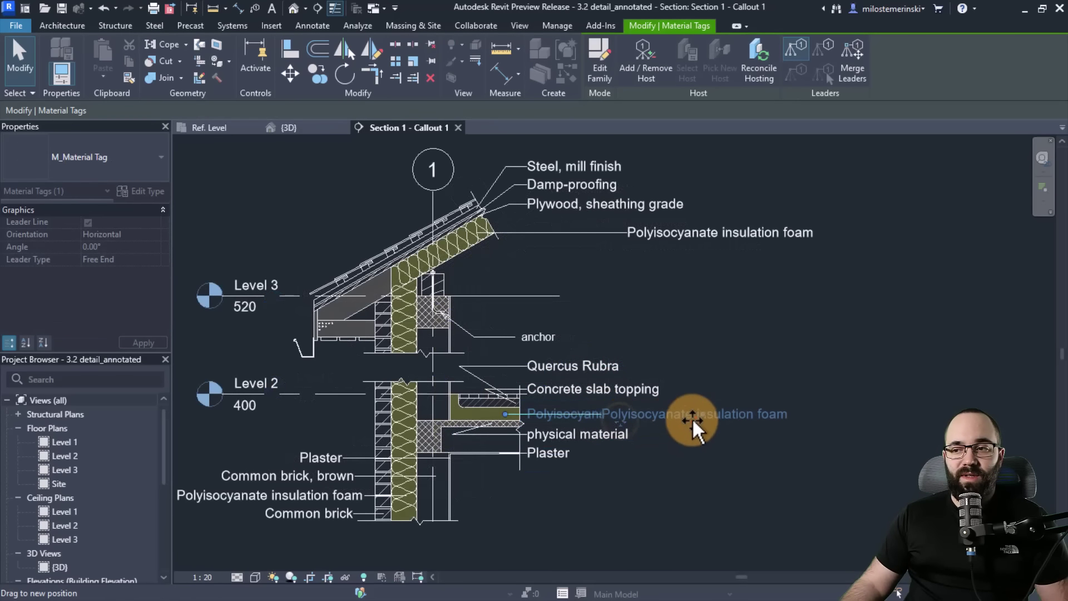
left_click(699, 463)
scroll(684, 472, "down", 2)
- Select the four roof material tags, filtering the selection to Material Tags only
left_click_drag(713, 486, 629, 451)
left_click_drag(663, 299, 568, 216)
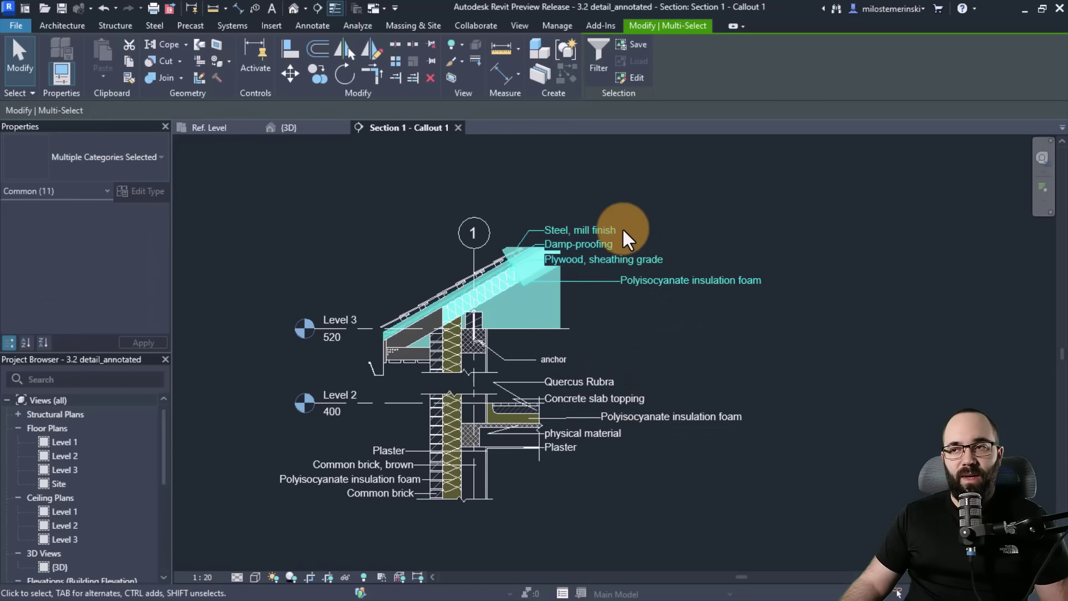
left_click(595, 61)
left_click(609, 239)
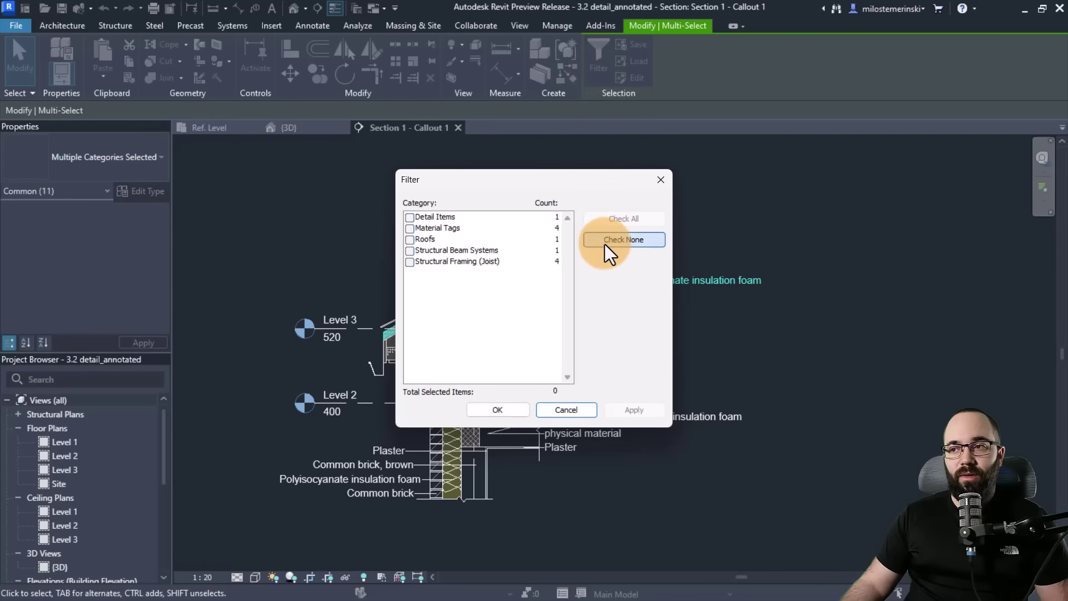
left_click(410, 228)
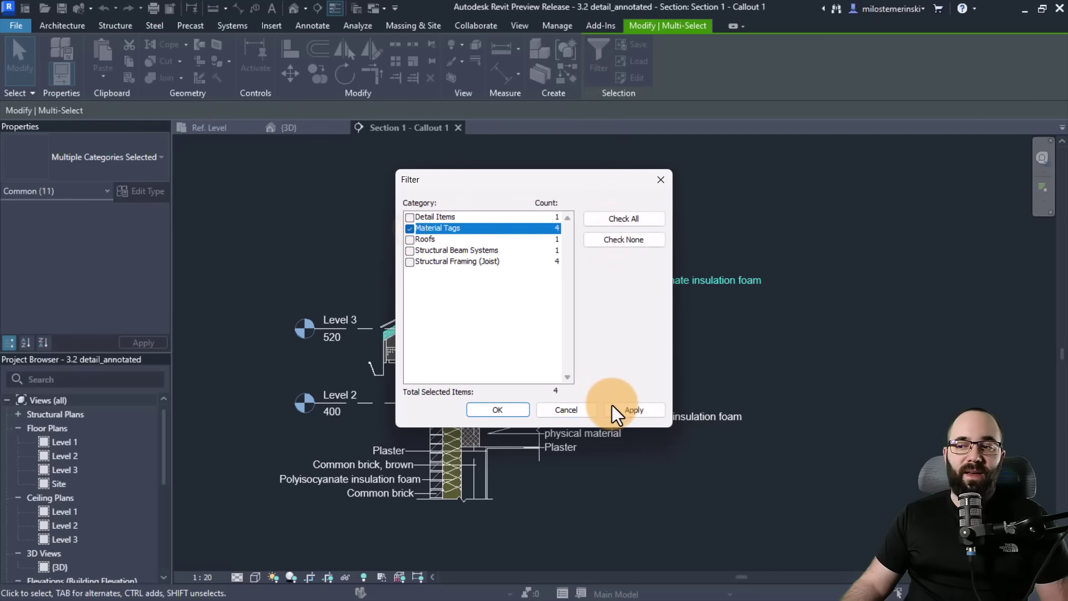
left_click(496, 409)
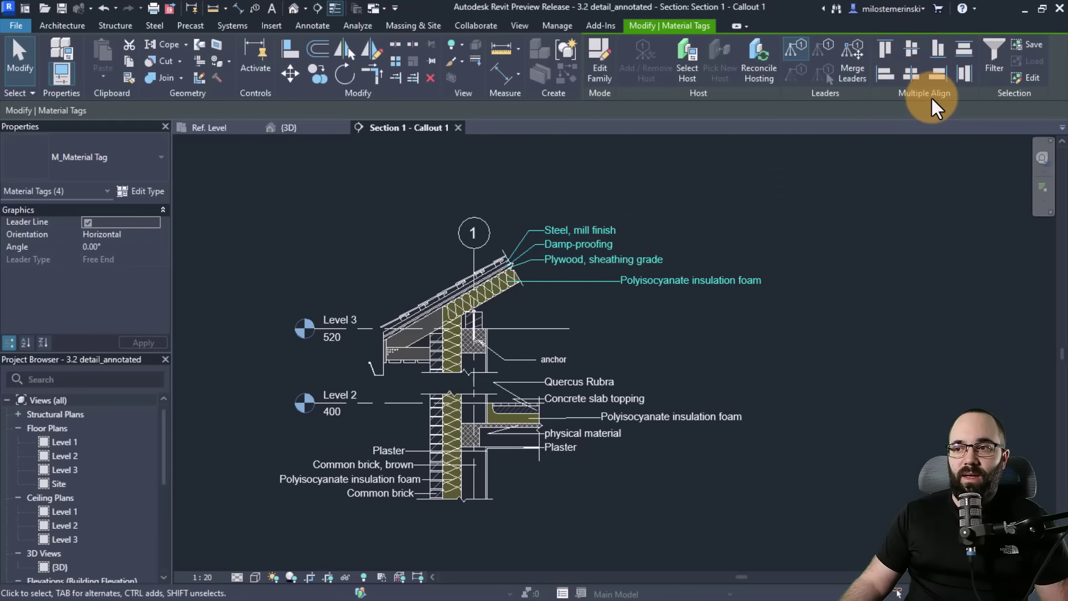
- Align the four roof tags on their left edges and distribute them evenly vertically
left_click(937, 75)
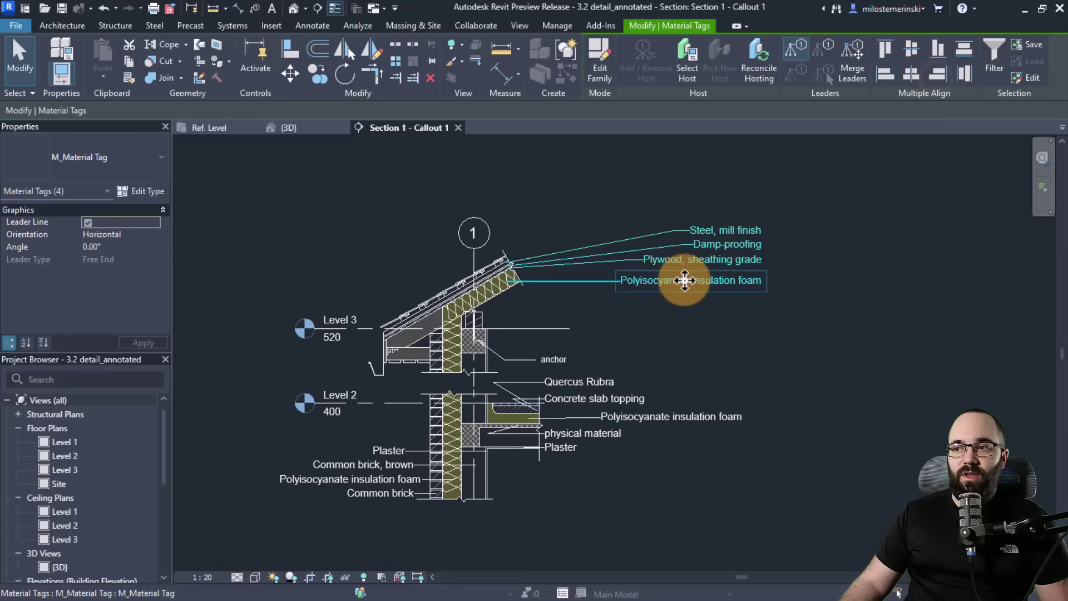
left_click(882, 72)
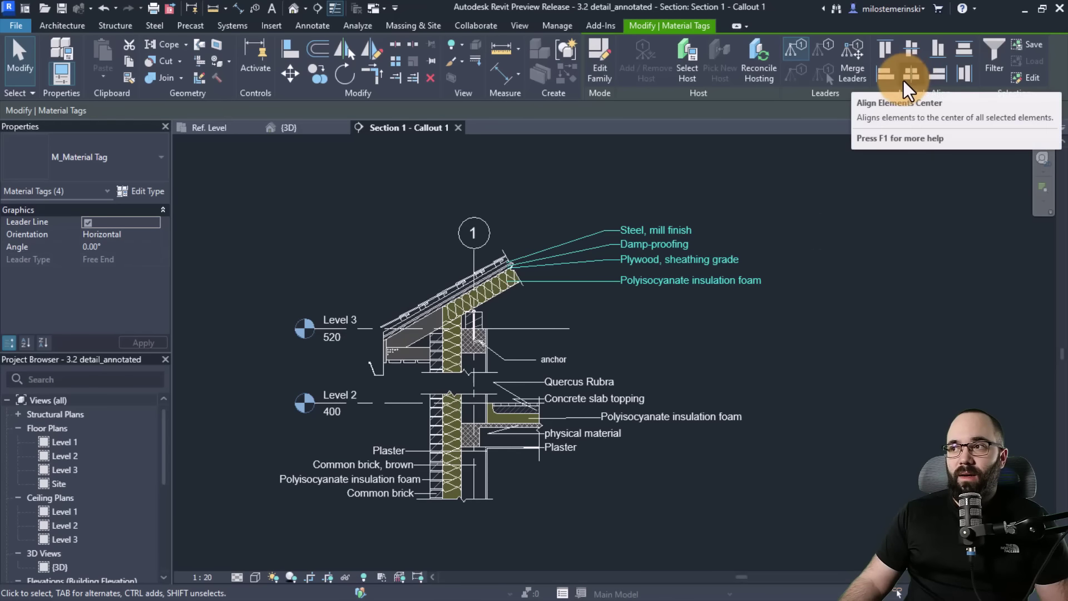
left_click(963, 49)
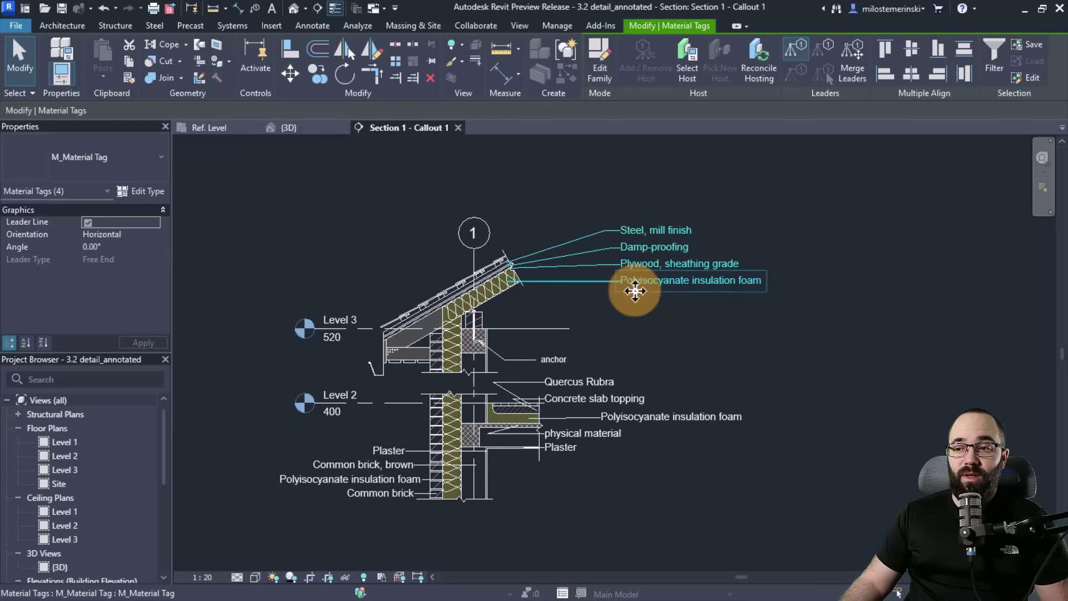
left_click(623, 475)
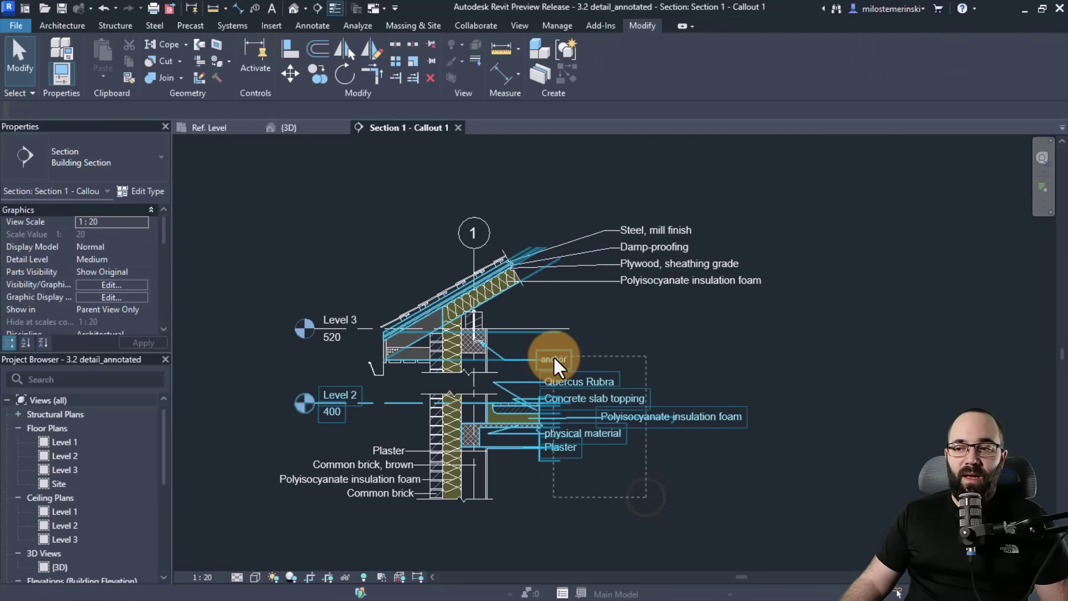
- Select the five lower material tags, filtering the selection to Material Tags only
left_click_drag(641, 443, 586, 299)
left_click(612, 80)
left_click(612, 245)
left_click(410, 251)
left_click(634, 410)
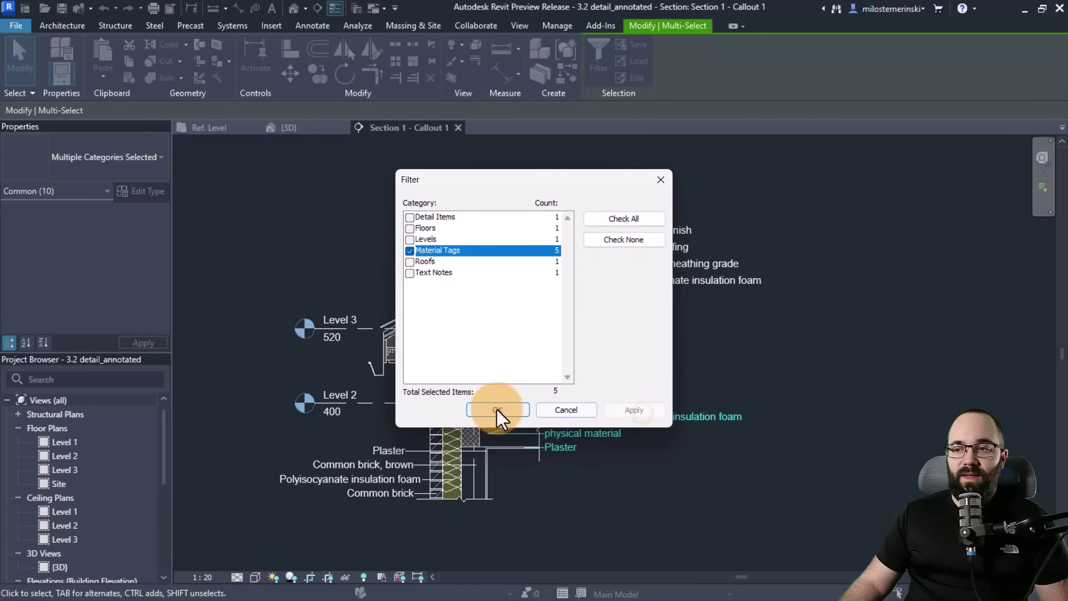
left_click(497, 411)
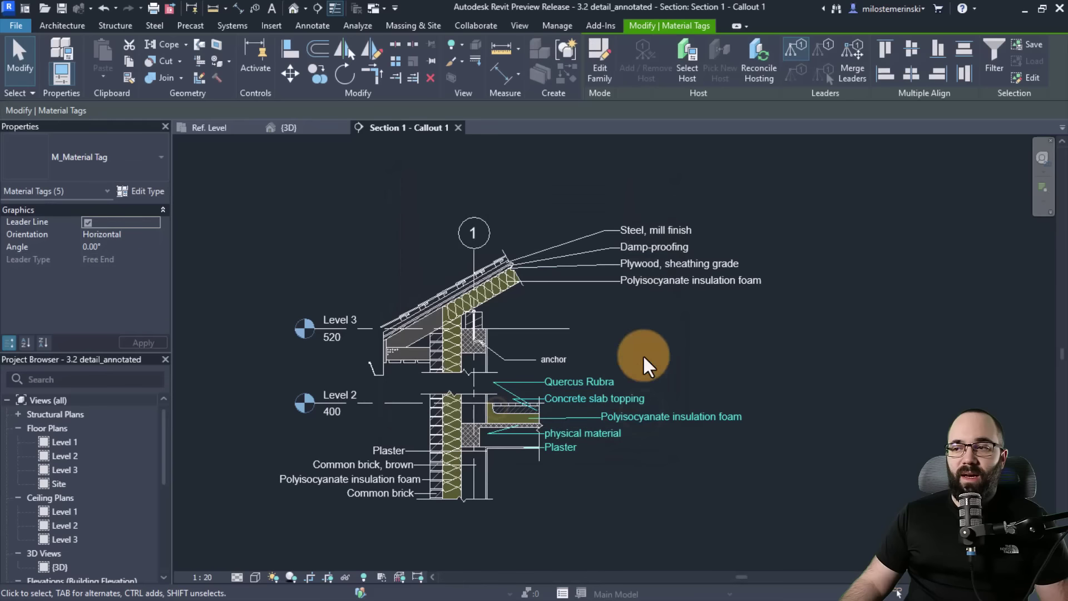
- Align the five lower tags on their left edges and space them evenly vertically
left_click(938, 75)
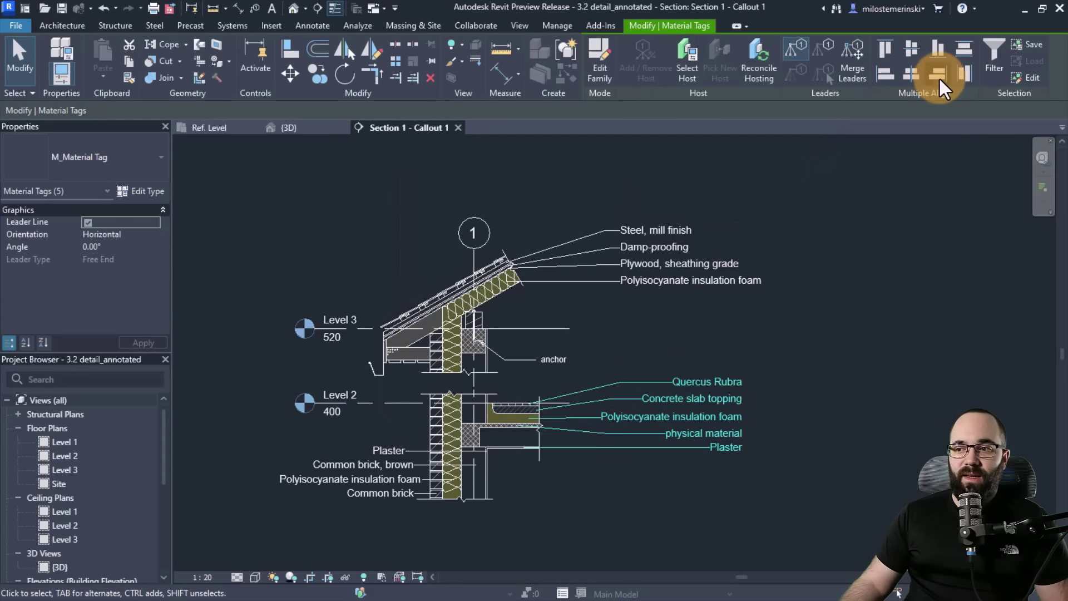
left_click(885, 73)
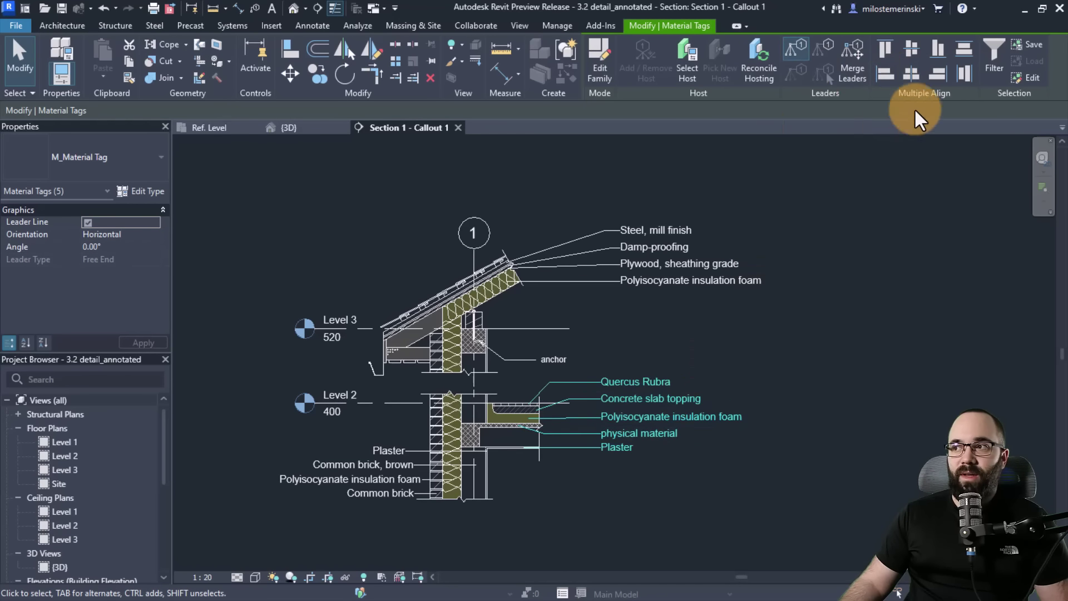
left_click(966, 54)
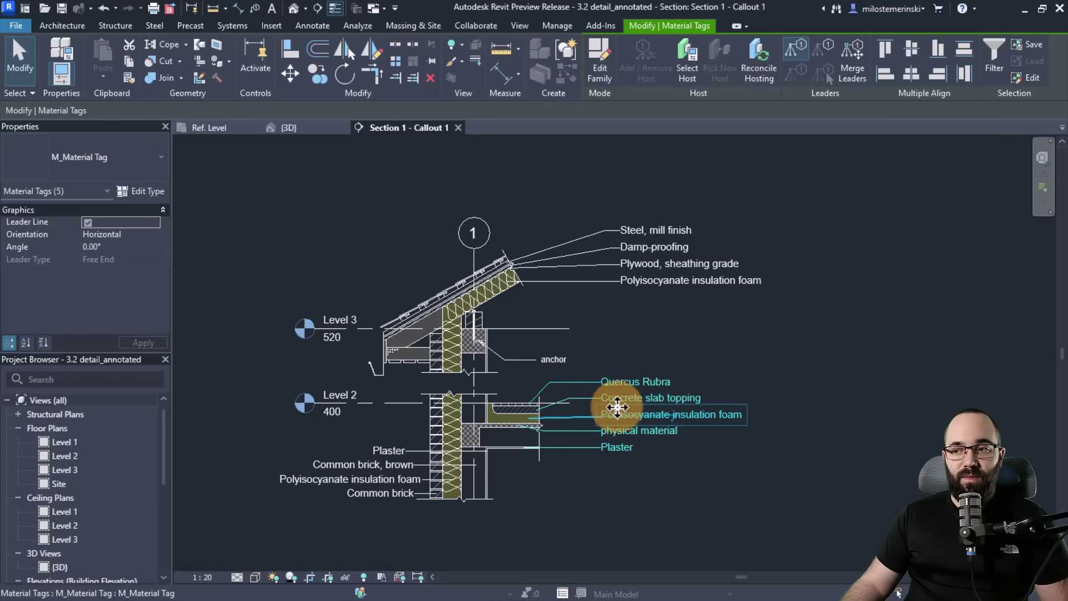
left_click(671, 482)
middle_click_drag(640, 469, 634, 479)
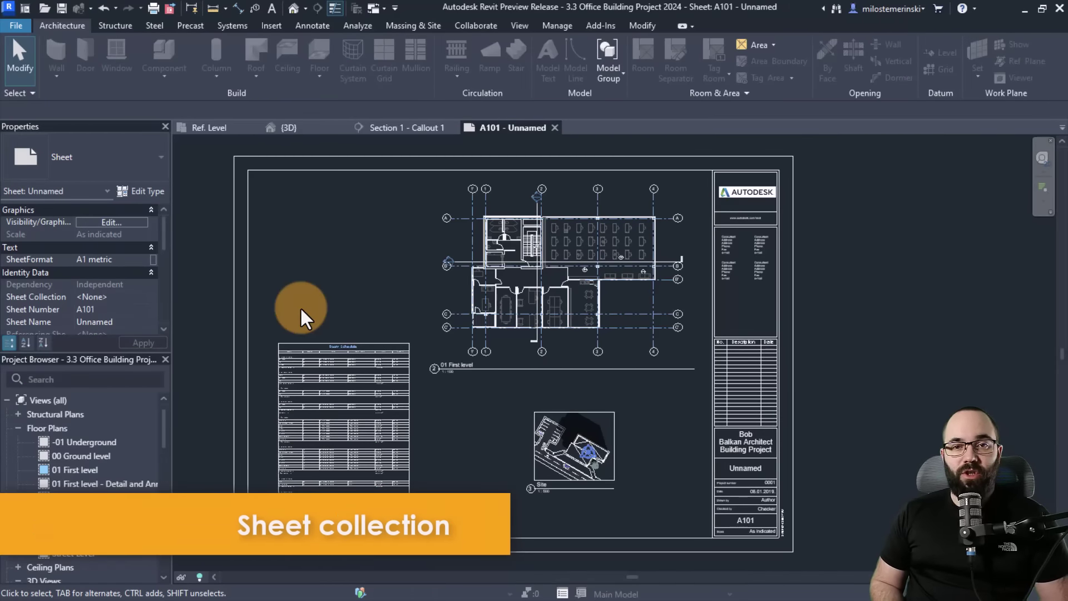
- Create a new sheet collection, Collection 1, under Sheets (all)
scroll(111, 452, "down", 1)
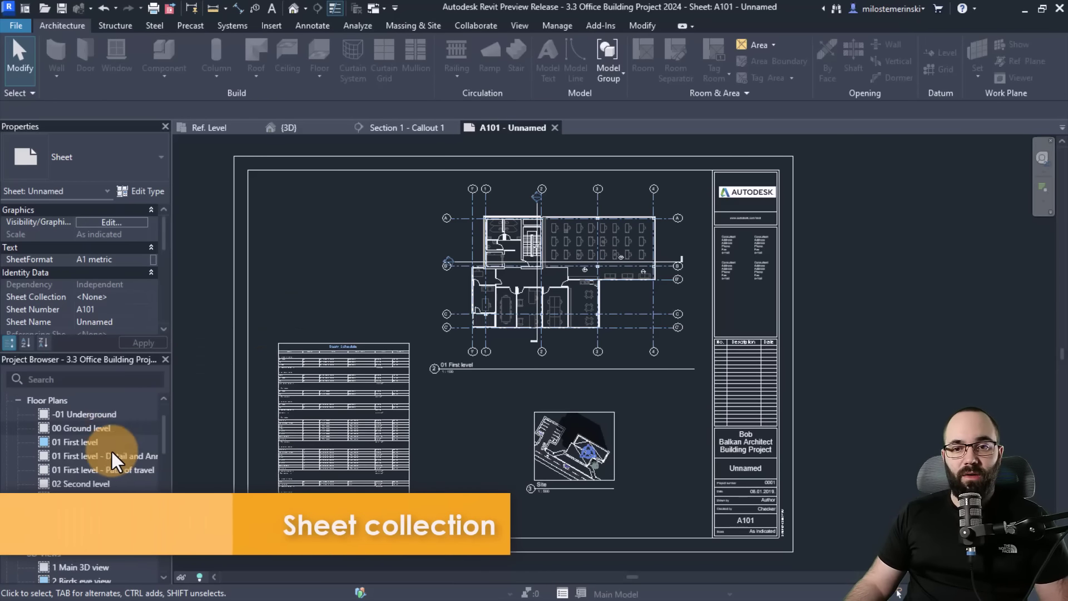
scroll(111, 451, "down", 8)
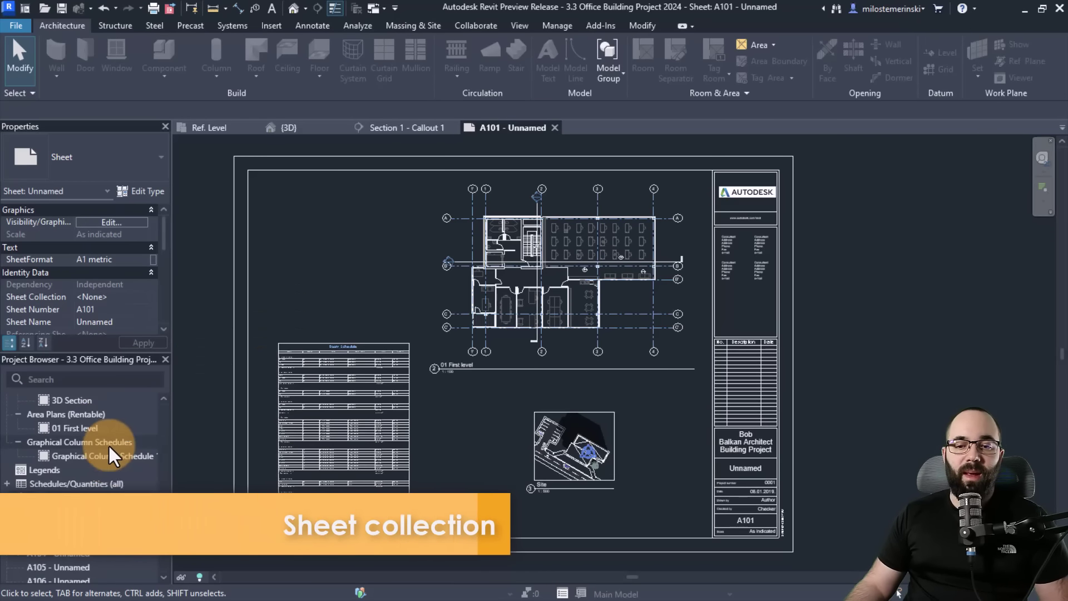
scroll(108, 444, "down", 2)
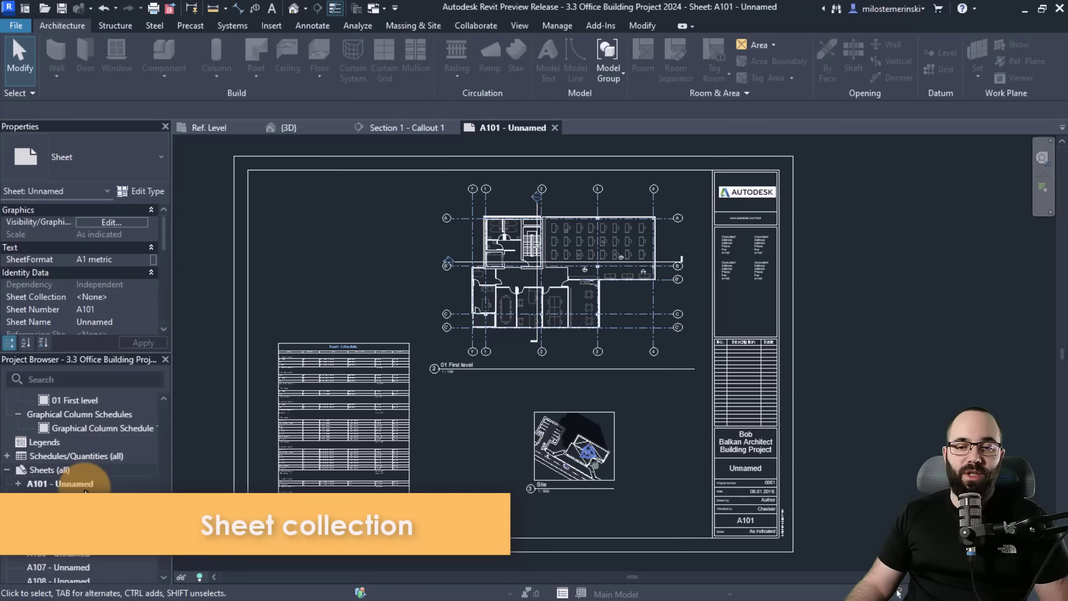
right_click(48, 470)
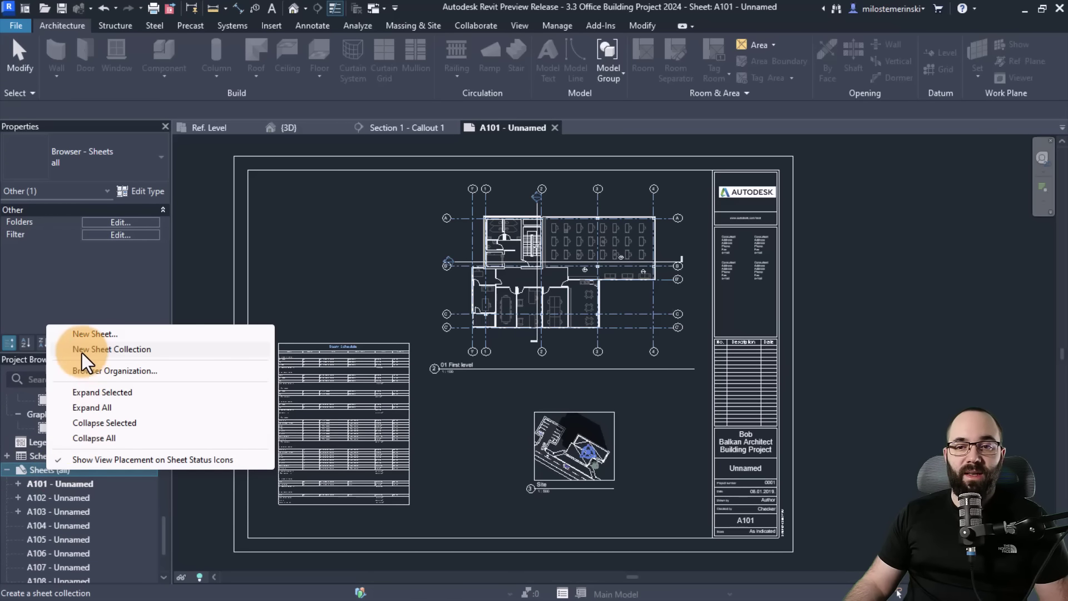
left_click(115, 350)
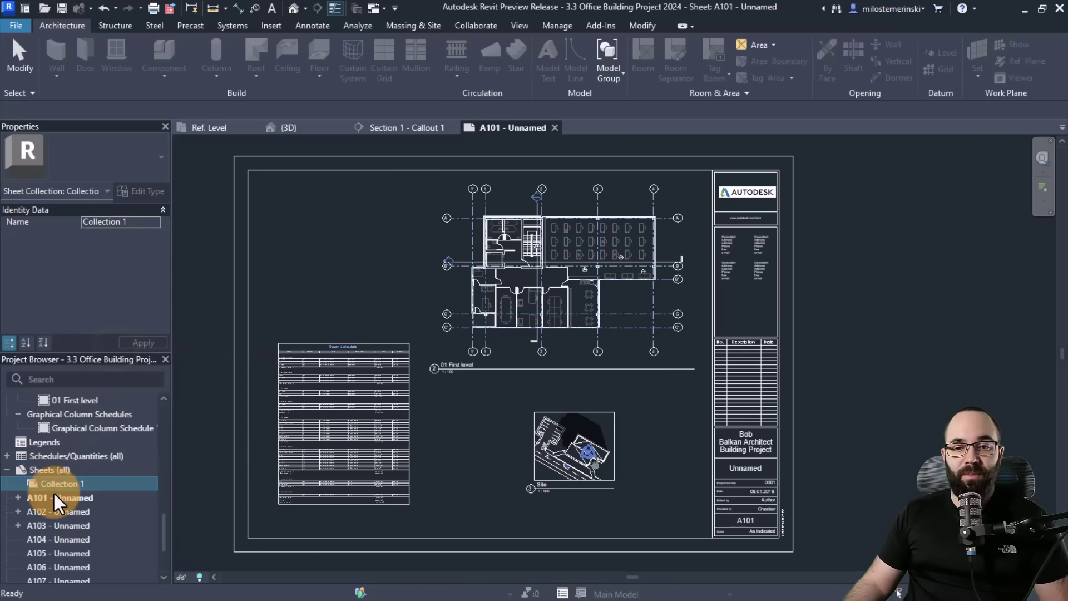
- Move sheets A101, A104 and A105 into Collection 1
right_click(66, 483)
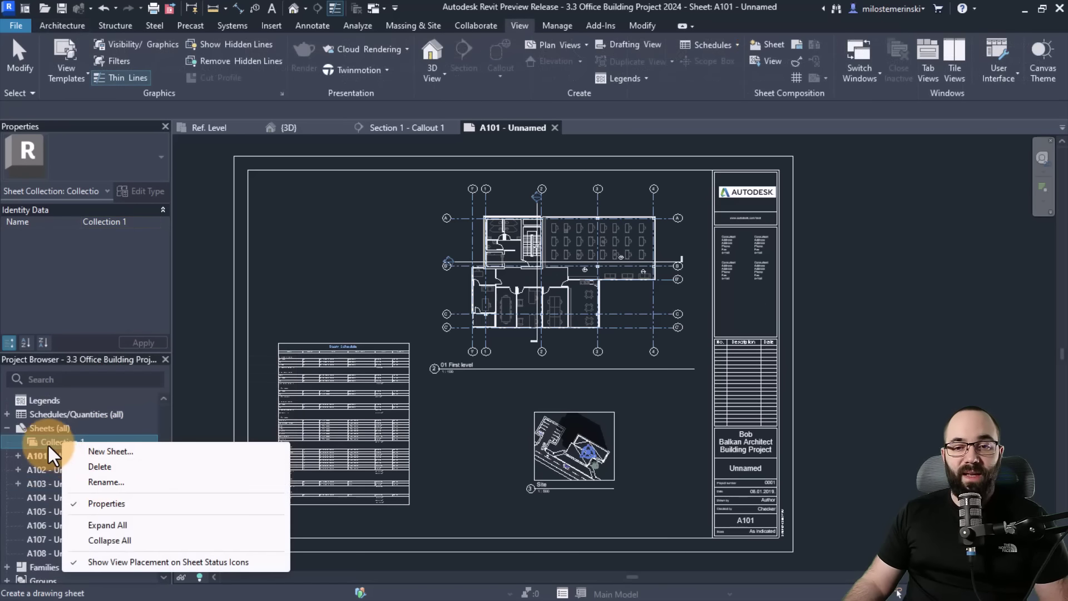
key("Escape")
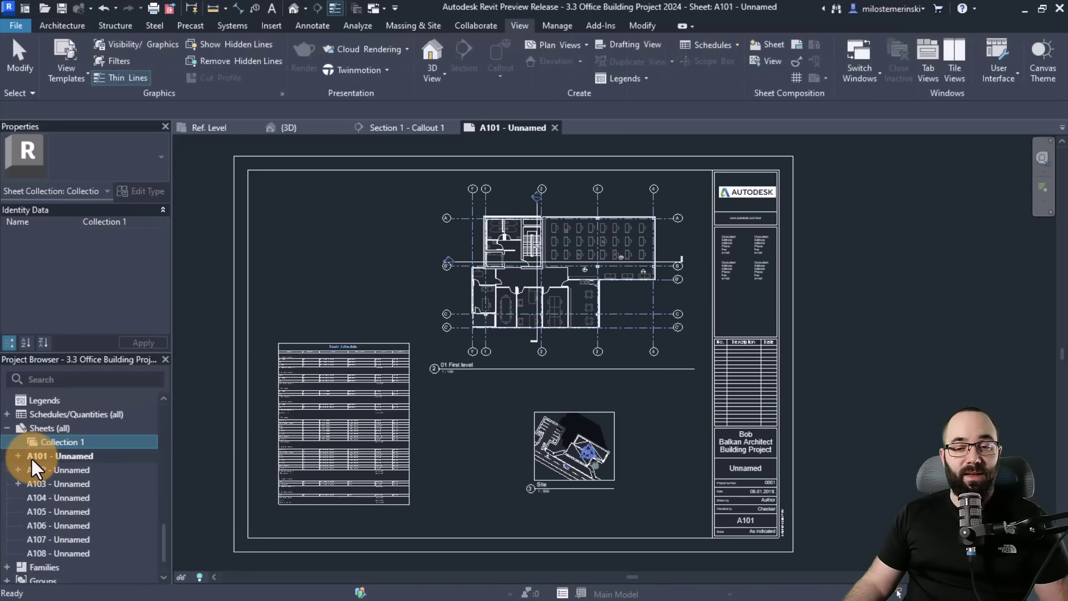
left_click_drag(31, 456, 58, 442)
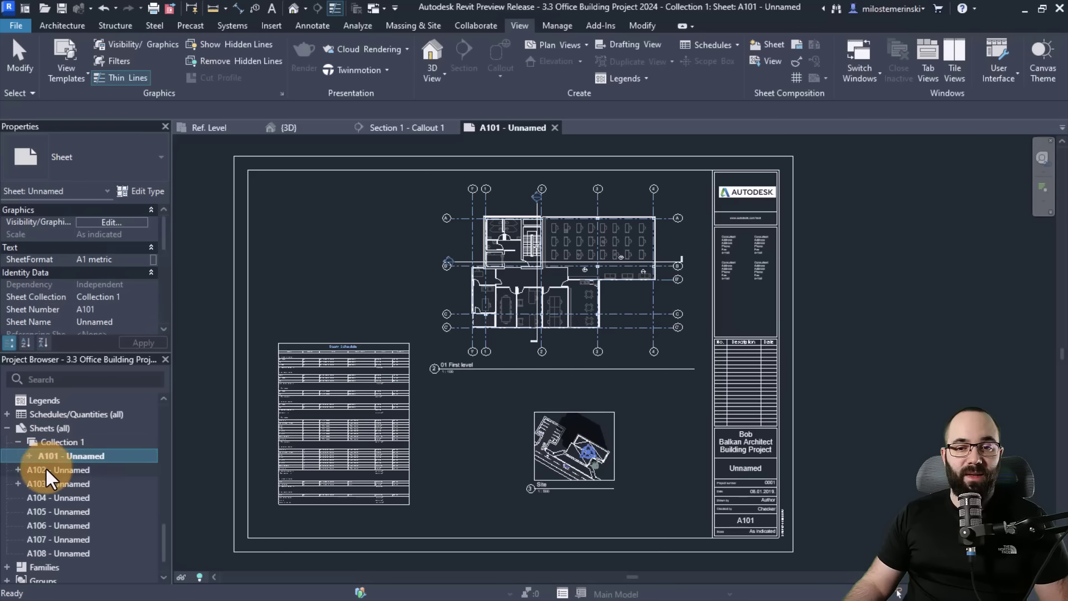
left_click_drag(39, 499, 57, 444)
left_click_drag(37, 516, 58, 443)
left_click(18, 442)
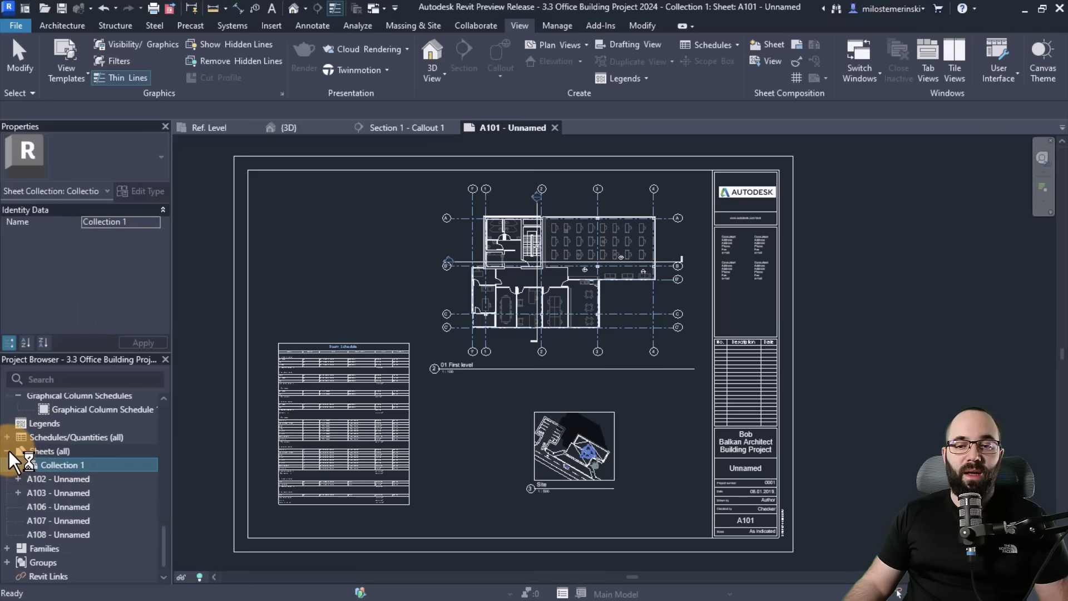
left_click(18, 465)
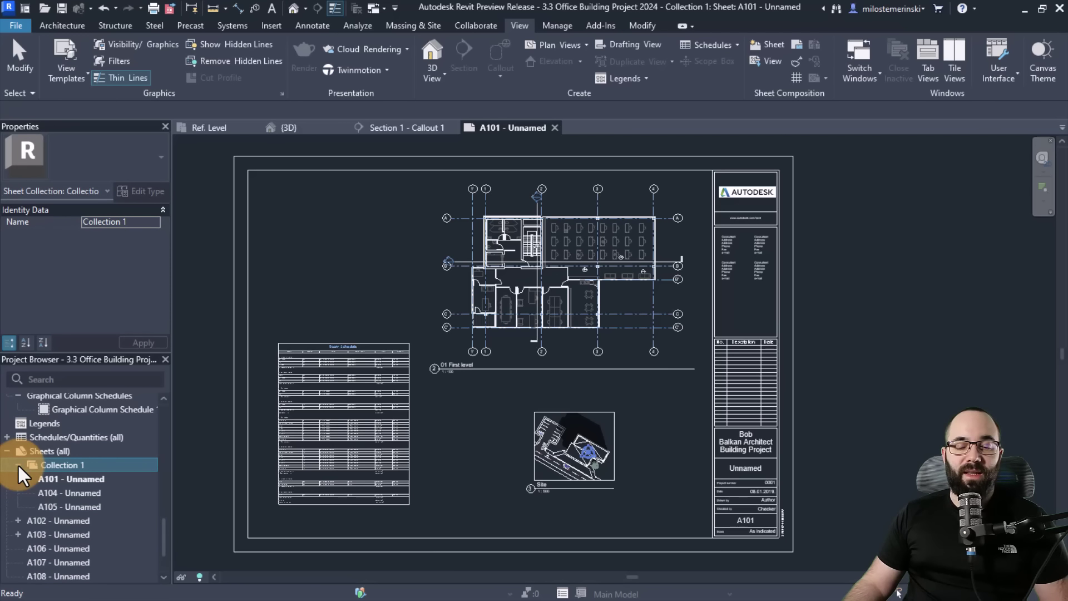
- Drag sheets A104 and A101 back out of Collection 1, leaving it empty
left_click(18, 464)
left_click(18, 464)
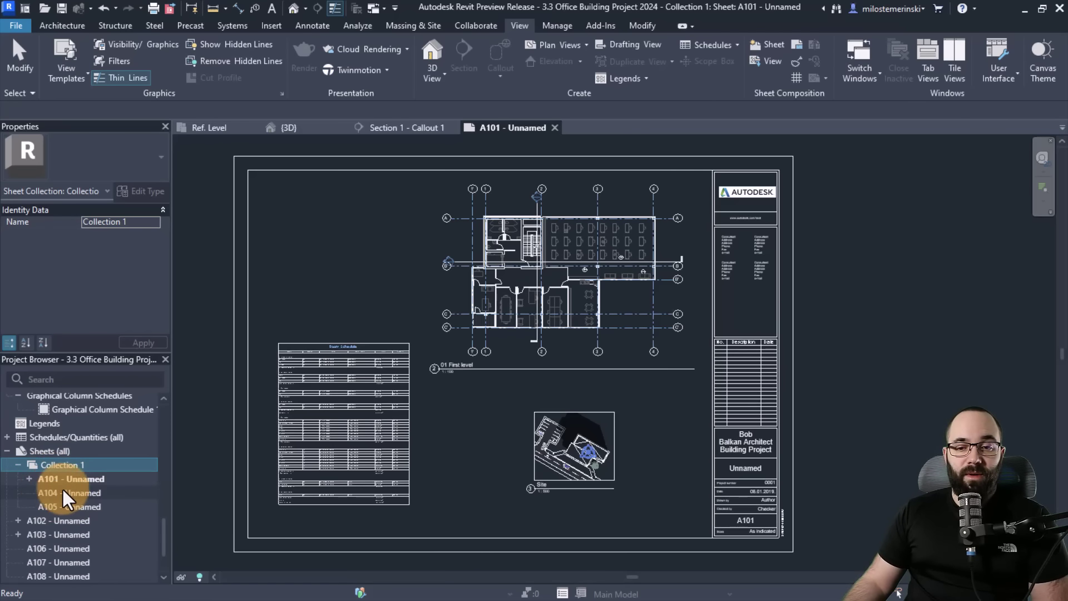
left_click_drag(57, 493, 73, 517)
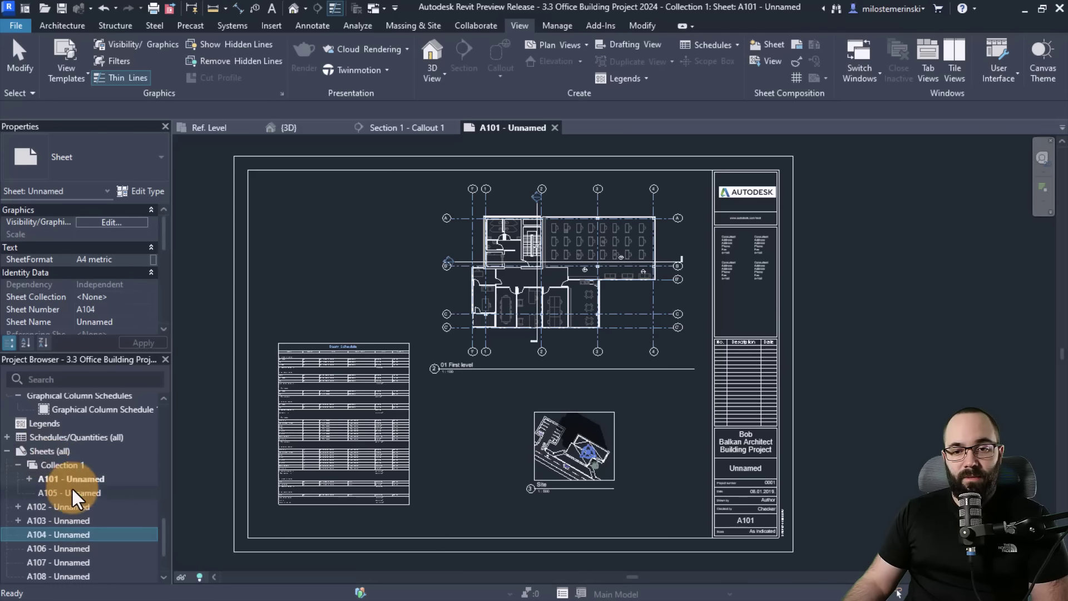
left_click(76, 480)
mouse_move(46, 448)
left_mouse_down()
mouse_move(71, 475)
mouse_move(54, 478)
mouse_move(70, 479)
mouse_move(54, 448)
mouse_move(50, 456)
left_mouse_up()
right_click(55, 466)
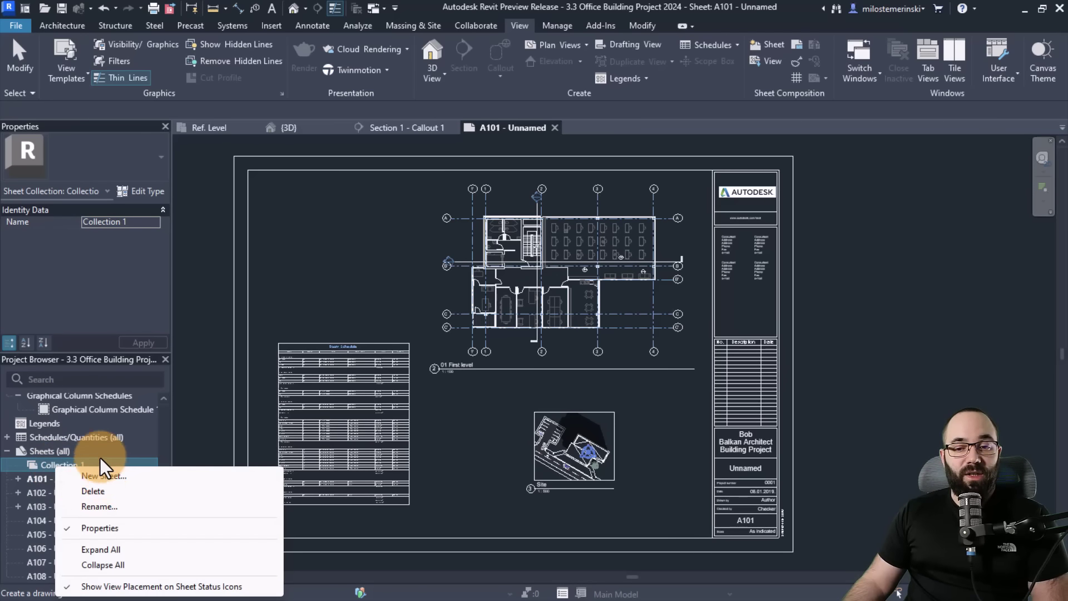
key("Escape")
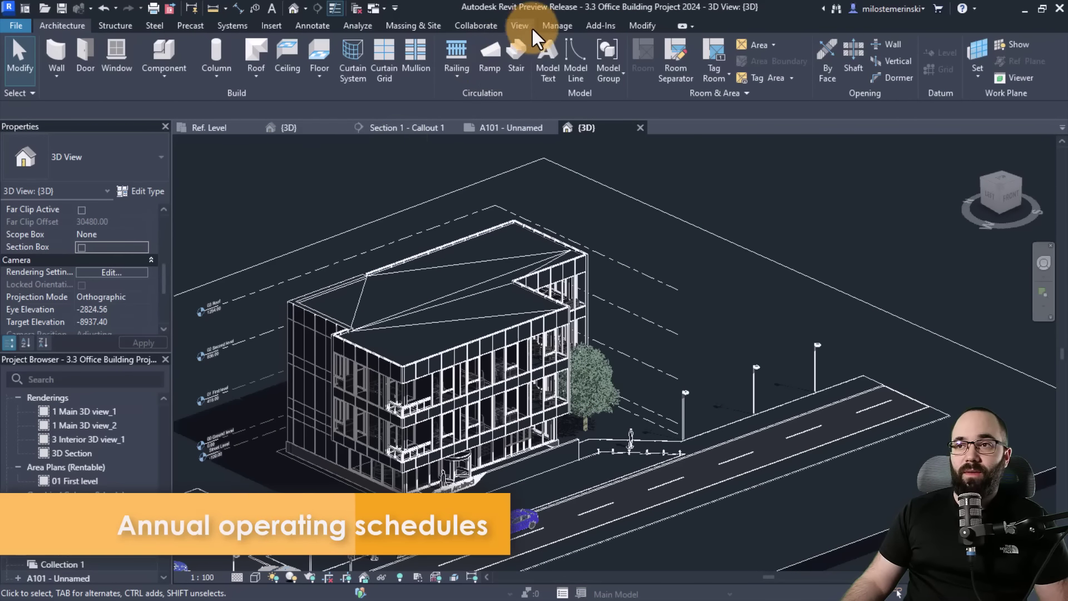
- Open Building Operating Schedules from MEP Settings and browse the Year Schedules
left_click(556, 25)
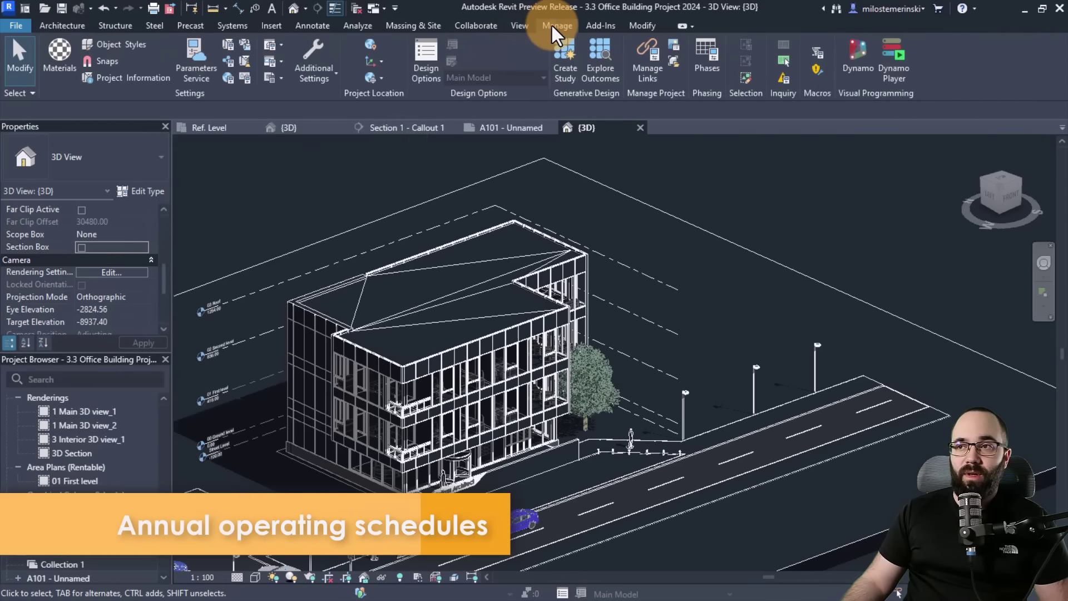
left_click(276, 63)
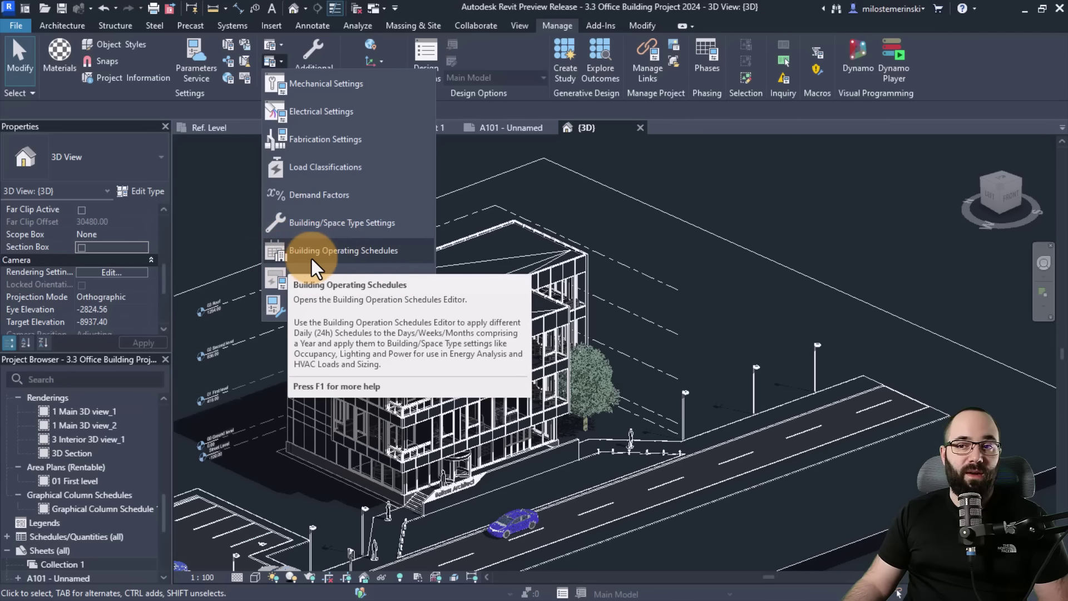
left_click(328, 257)
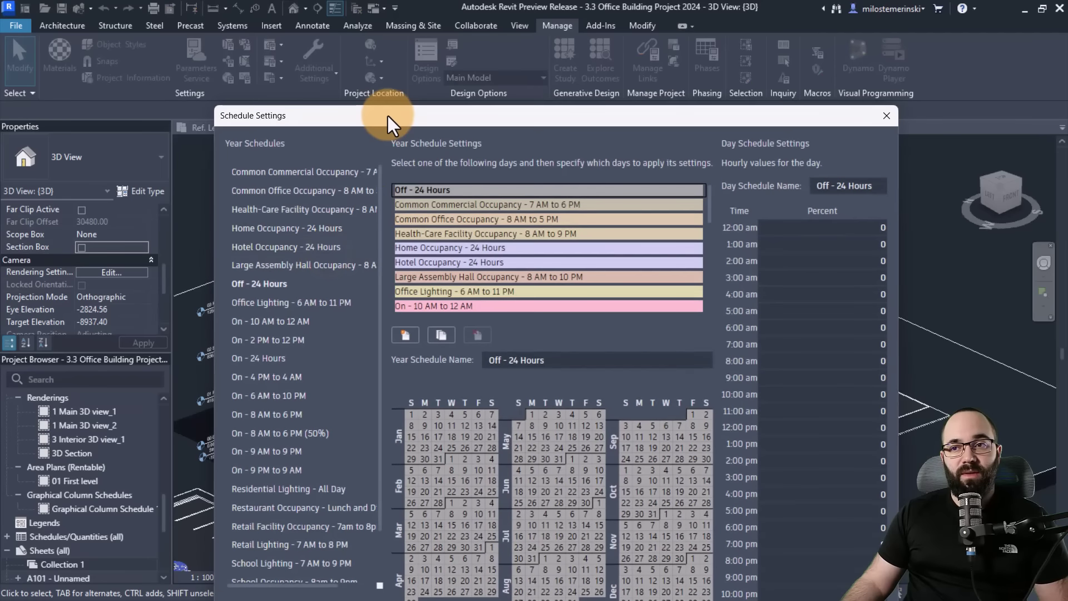
left_click_drag(388, 116, 311, 39)
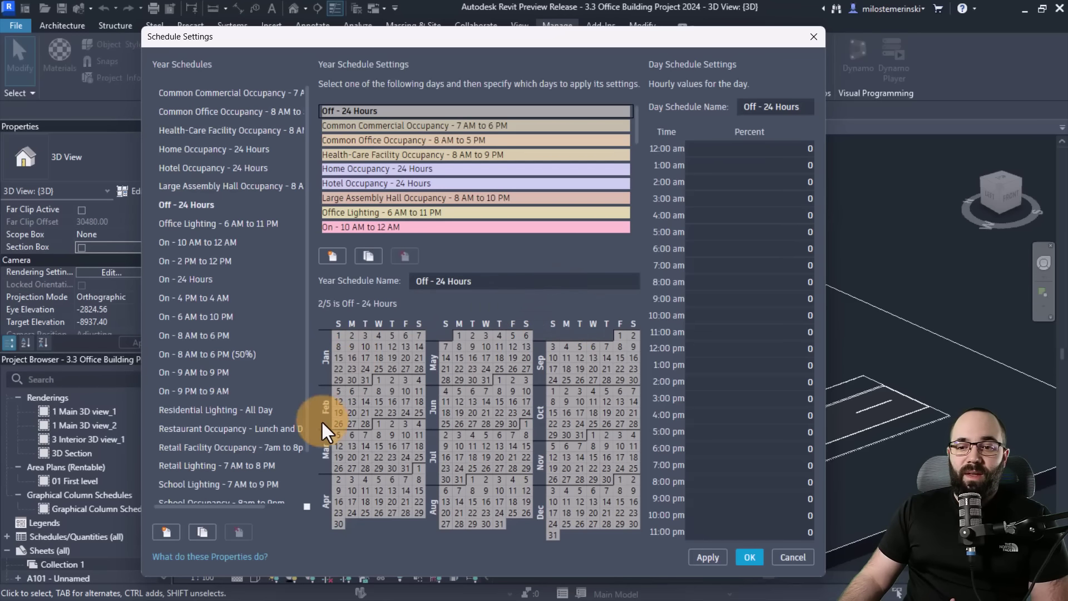
scroll(260, 376, "down", 1)
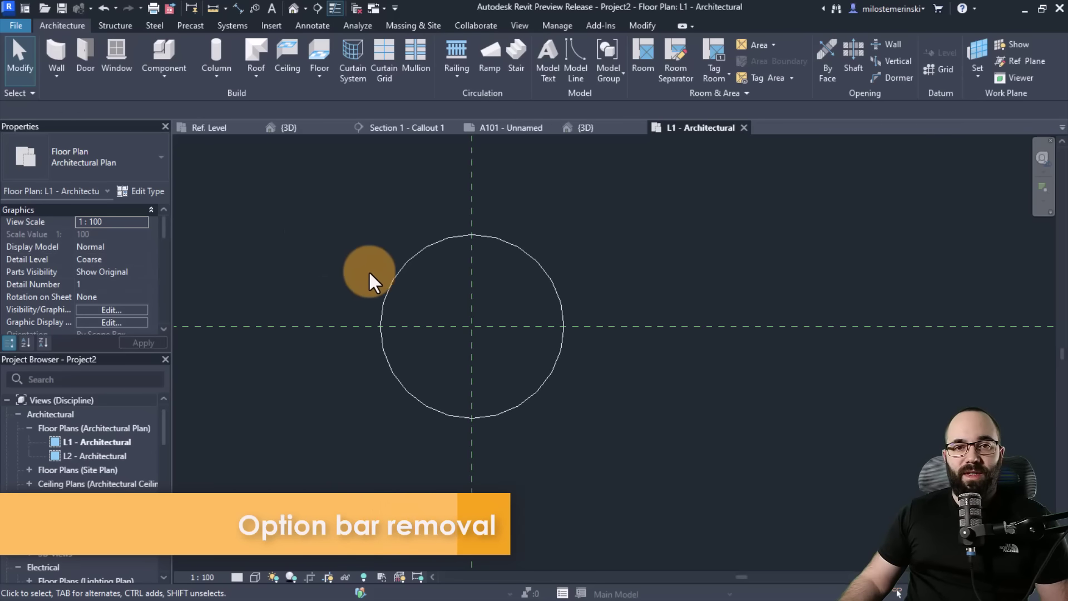
- Select the 2100.0-radius circle and start the Scale tool on it
left_click(394, 275)
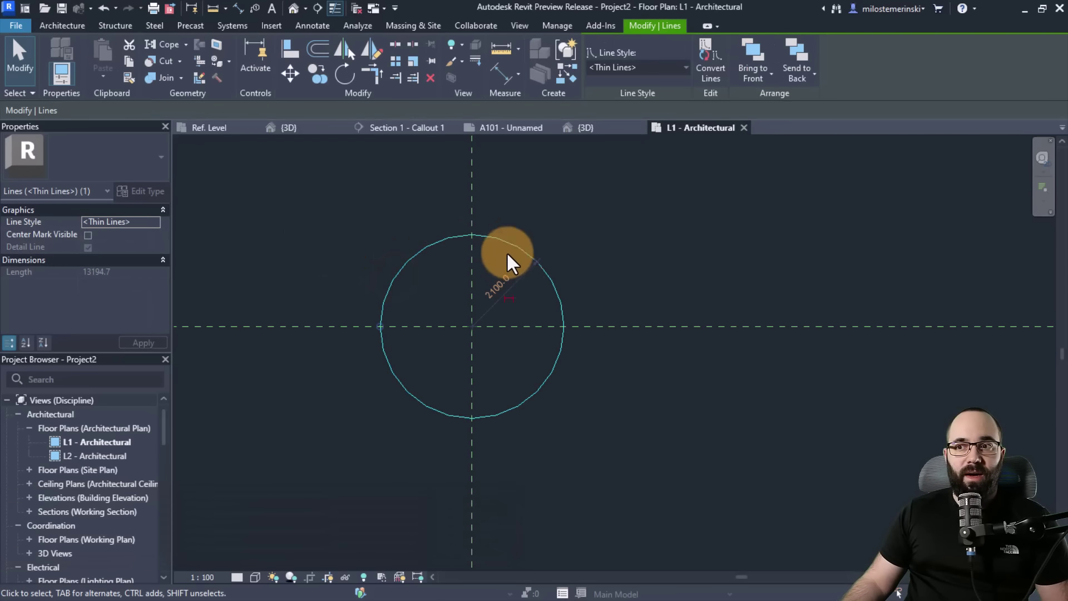
left_click(410, 62)
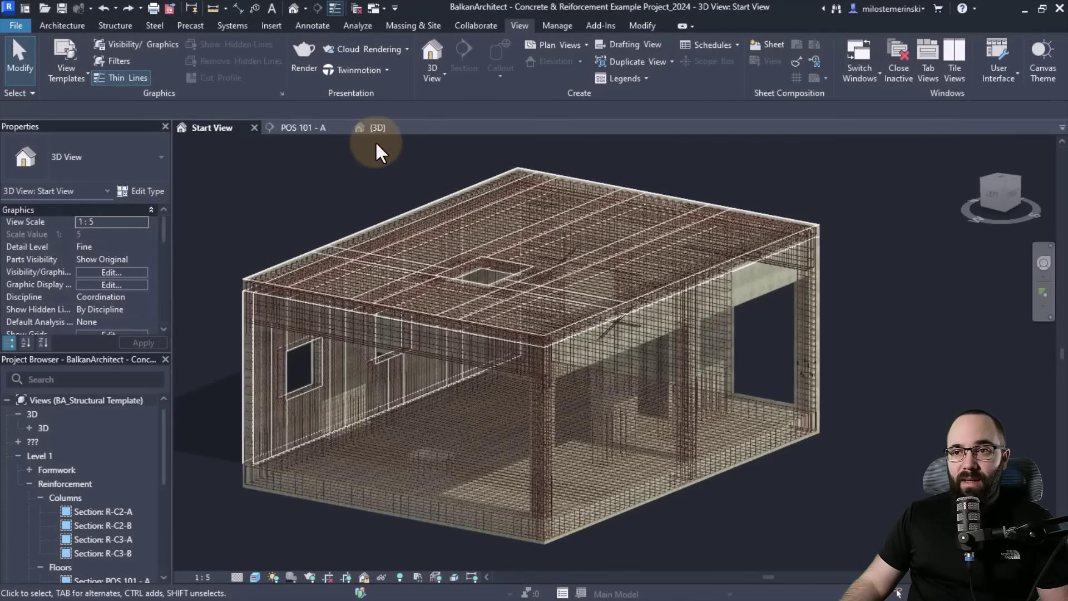
- In the {3D} view, select a longitudinal rebar set in the beam
left_click(383, 129)
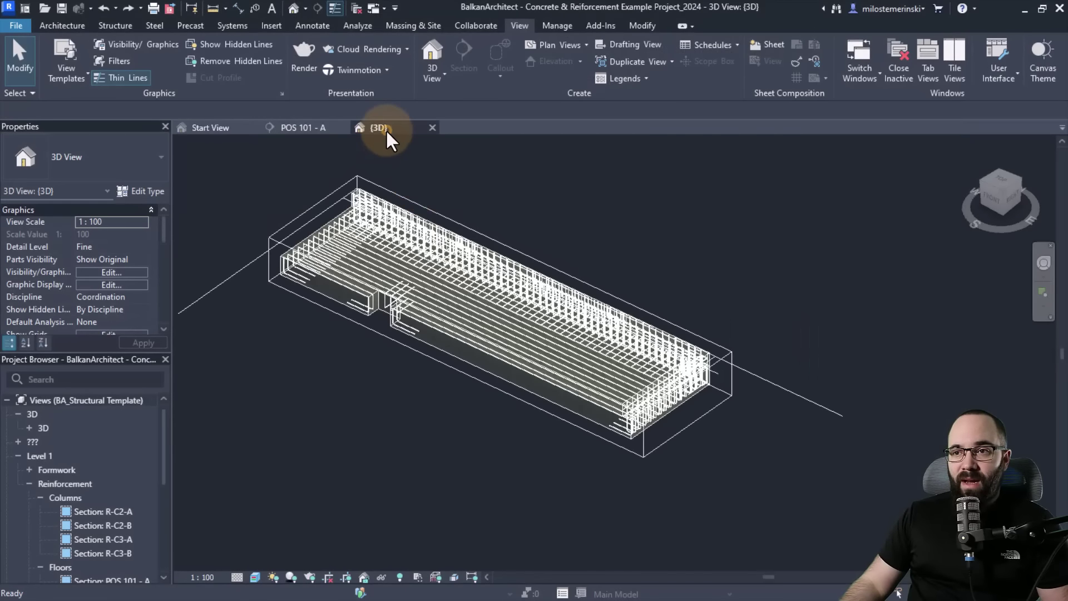
middle_click_drag(455, 472, 460, 363, "shift")
scroll(459, 349, "up", 4)
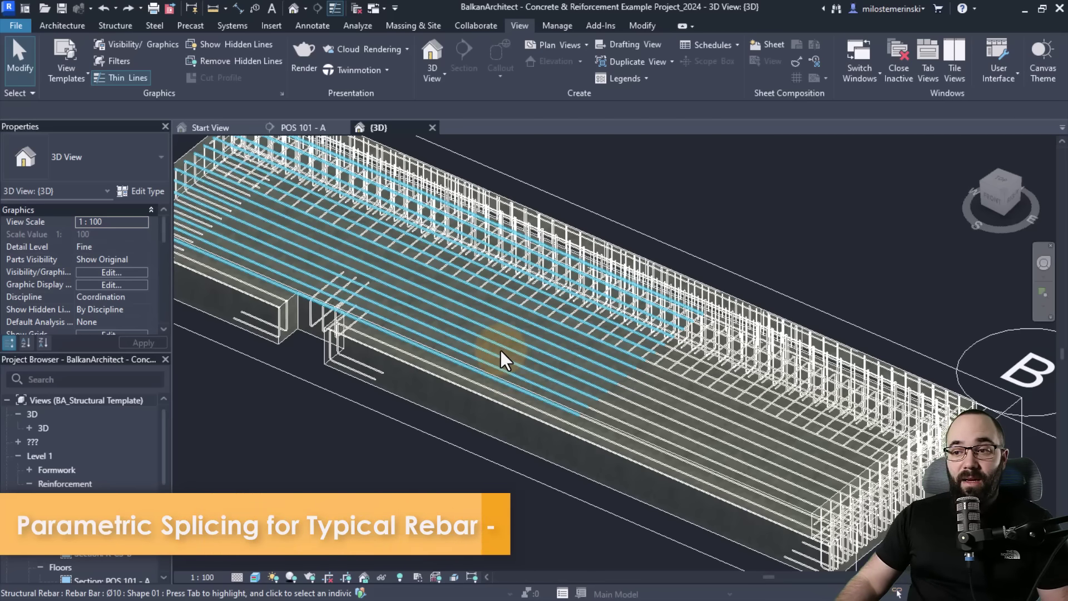
left_click(486, 337)
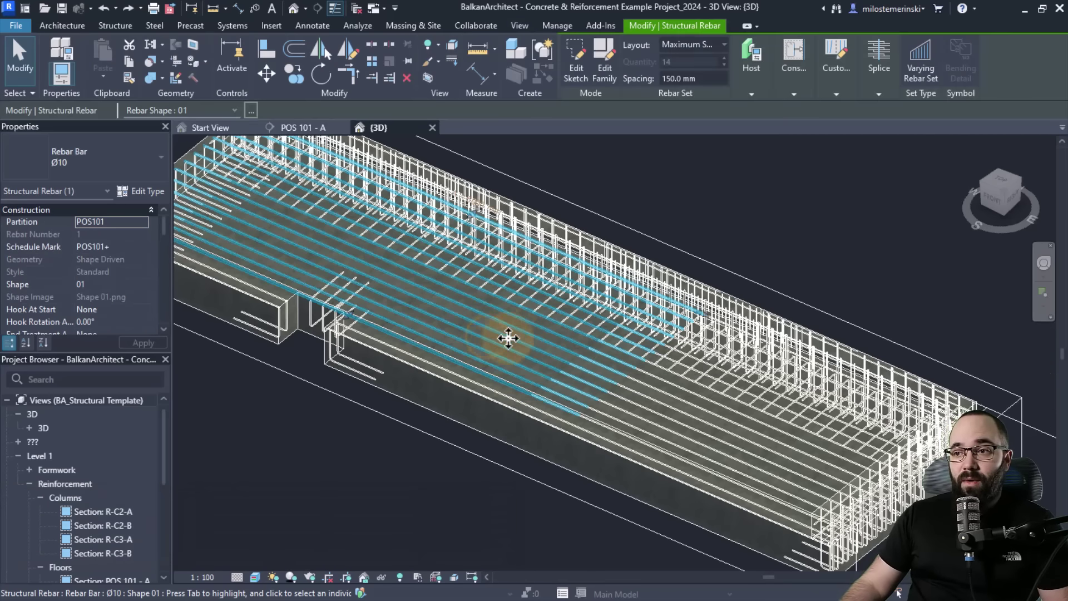
- Splice the rebar set across the beam and slide the splice plane along the bars
left_click(877, 93)
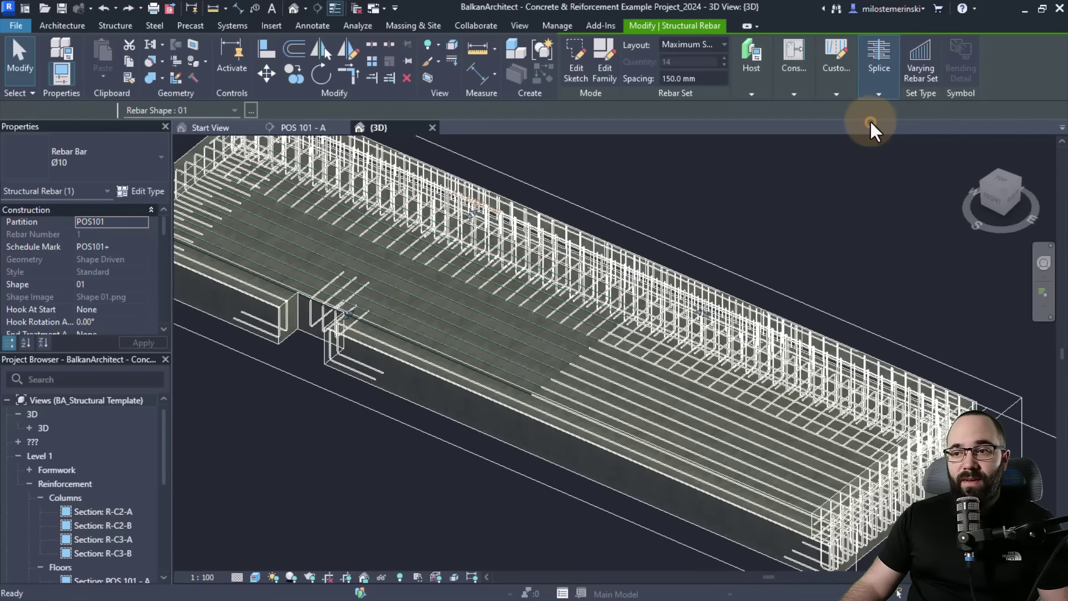
left_click(870, 122)
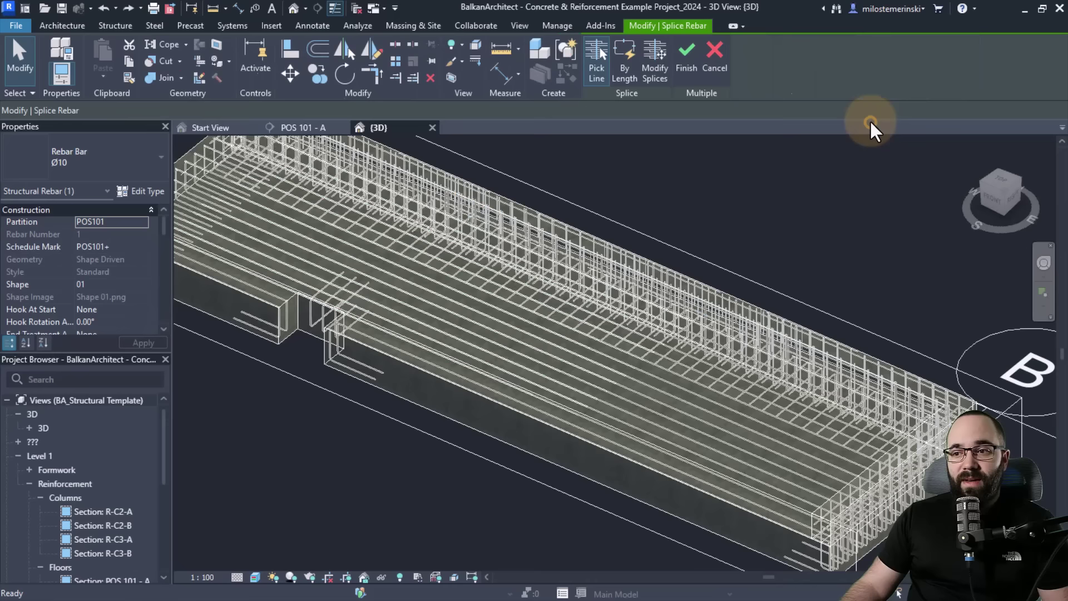
left_click(520, 363)
scroll(506, 369, "up", 4)
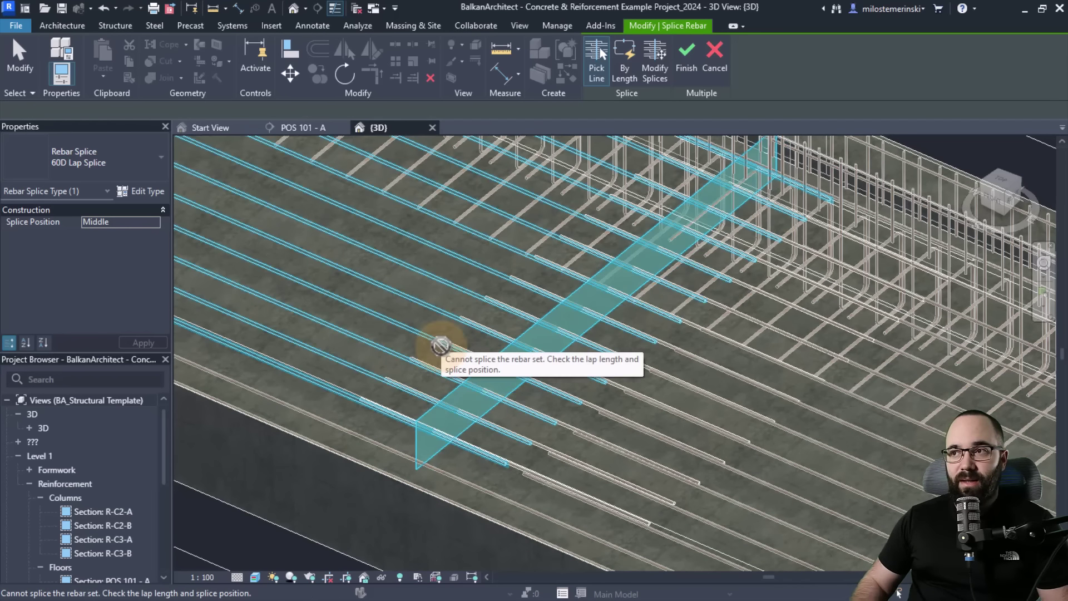
left_click(529, 338)
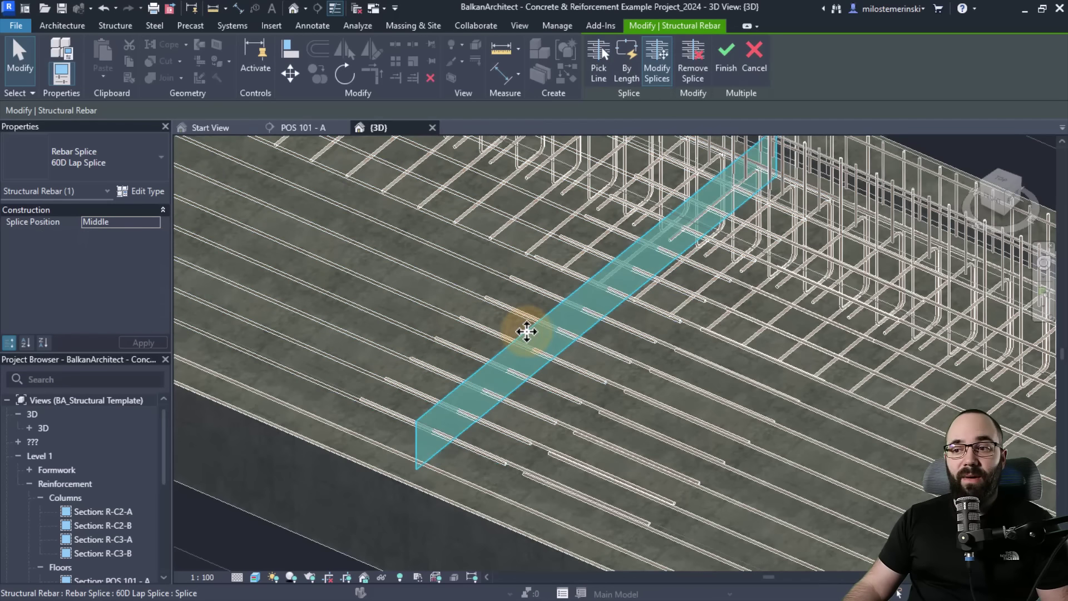
left_click_drag(527, 333, 483, 324)
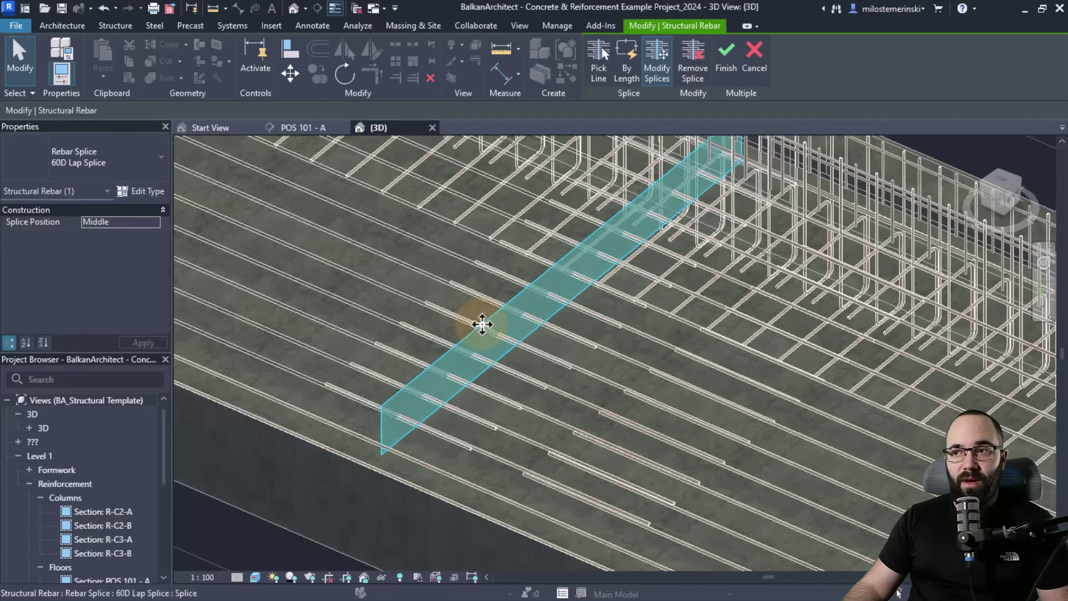
- Try the 60D Staggered Lap and End to End splice types, then settle on 60D Lap Splice
left_click(76, 165)
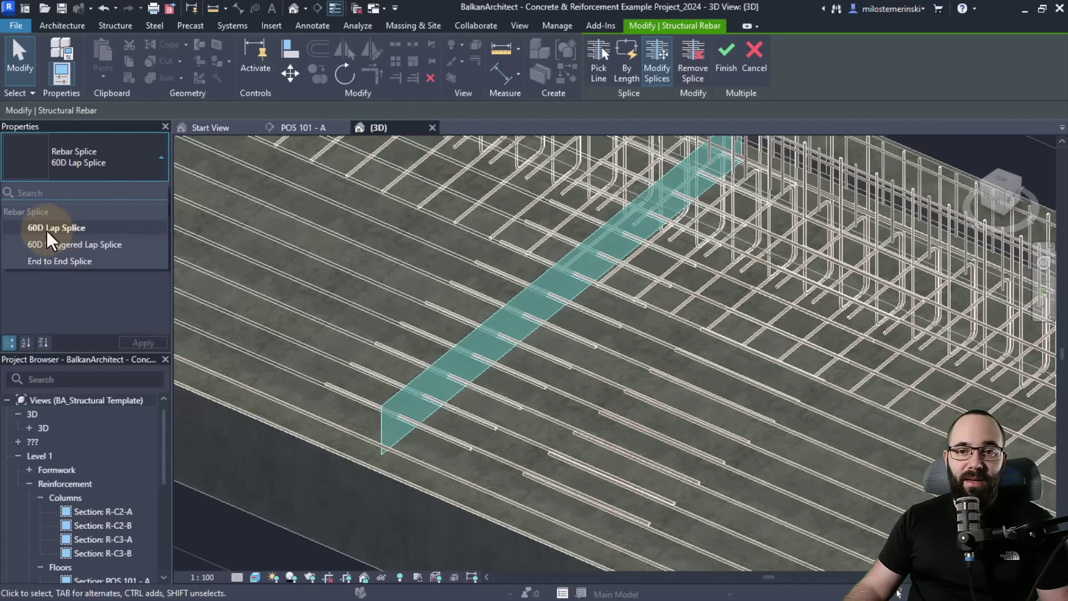
left_click(53, 244)
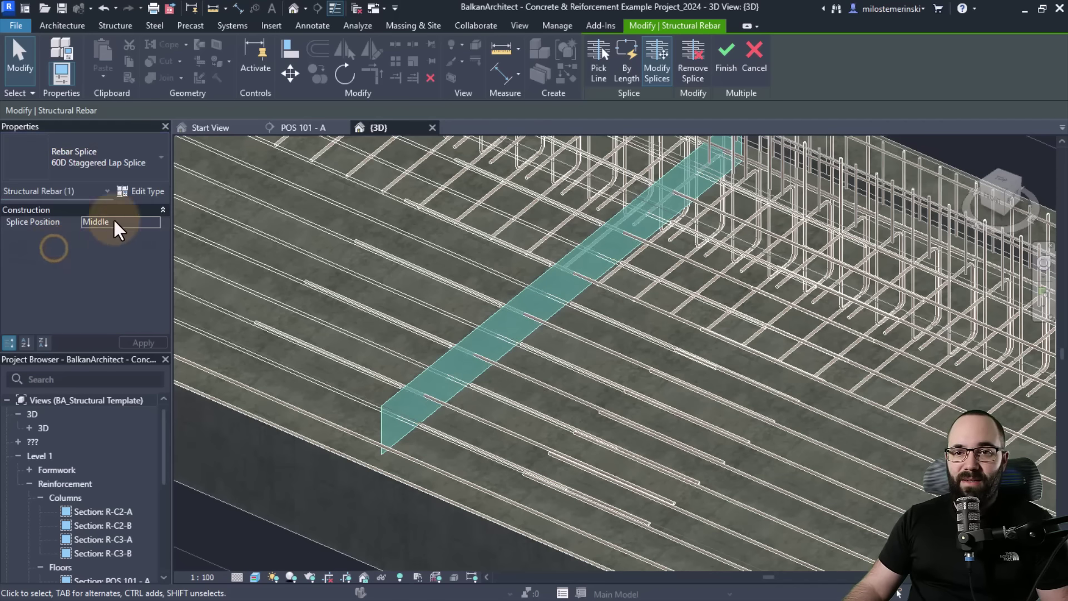
left_click(84, 172)
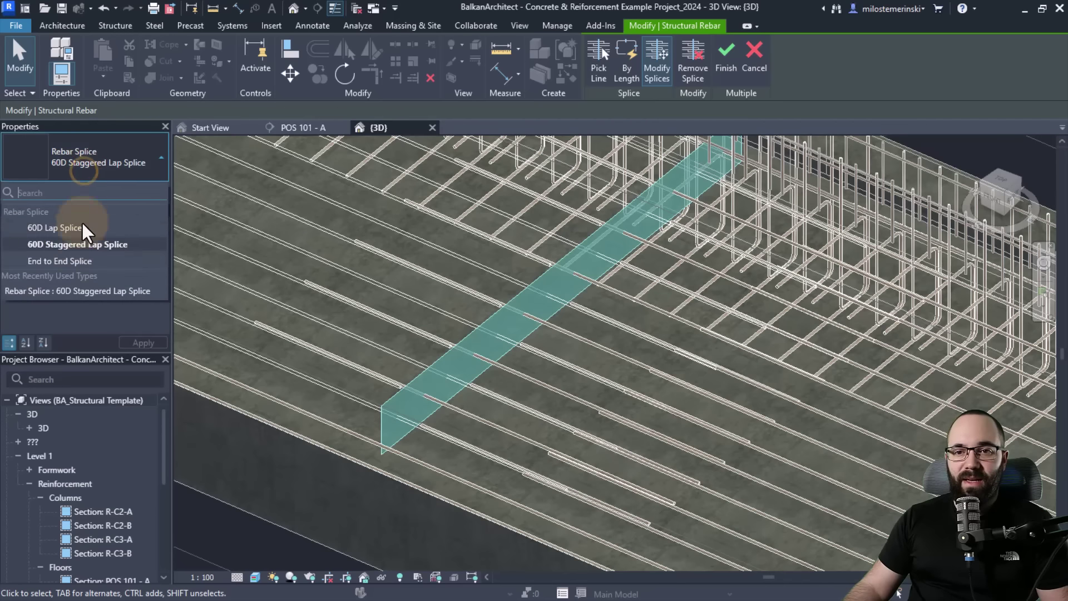
left_click(53, 262)
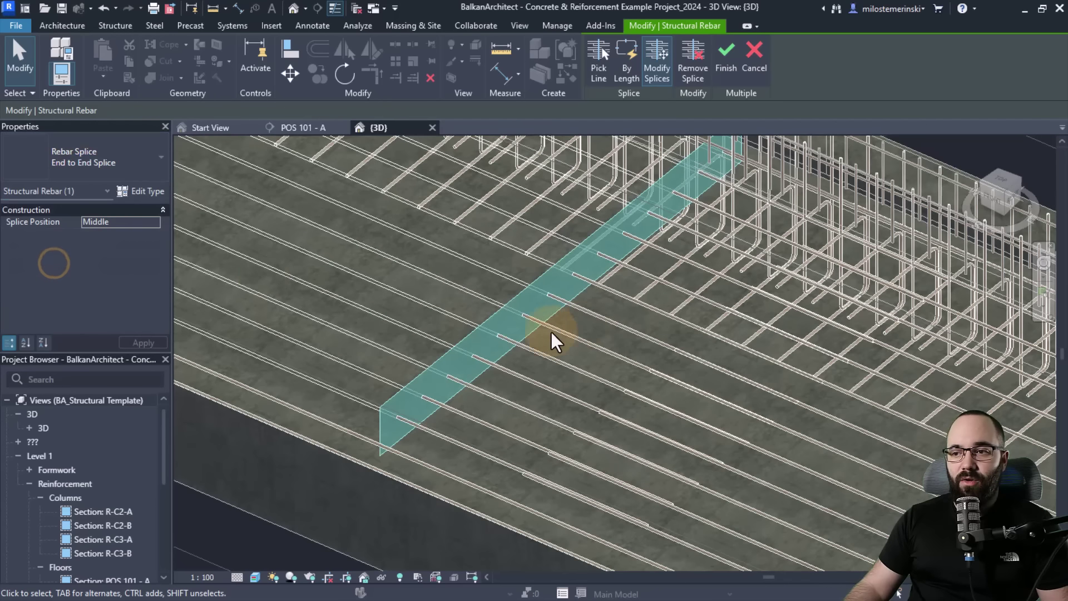
left_click(108, 165)
left_click(46, 227)
- Test splice positions End 2 and End 1, set Middle, and finish the splice
left_click(125, 220)
left_click(154, 222)
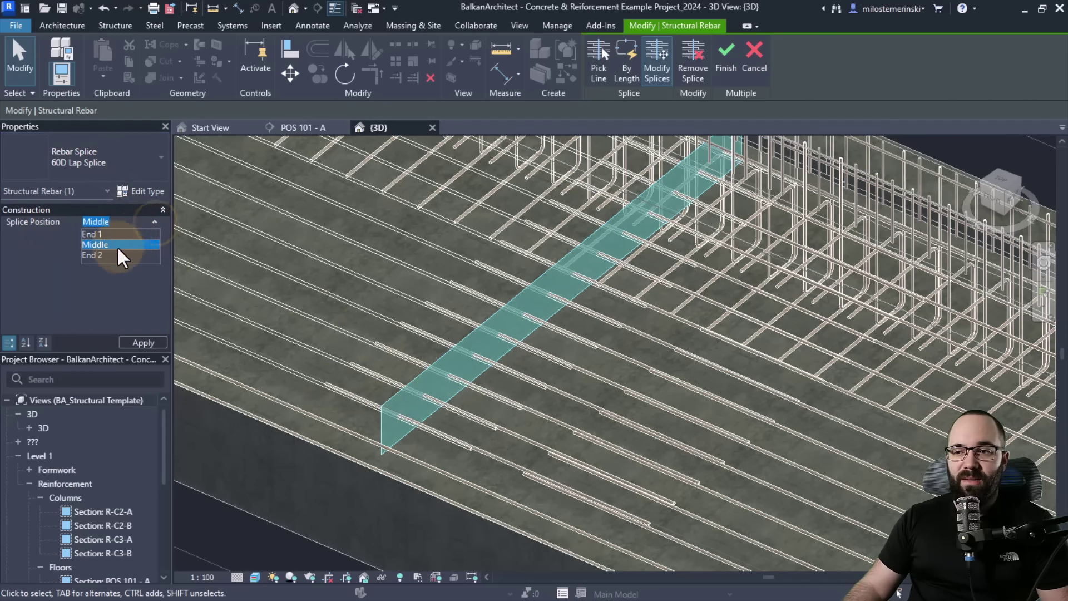
left_click(114, 255)
left_click(145, 341)
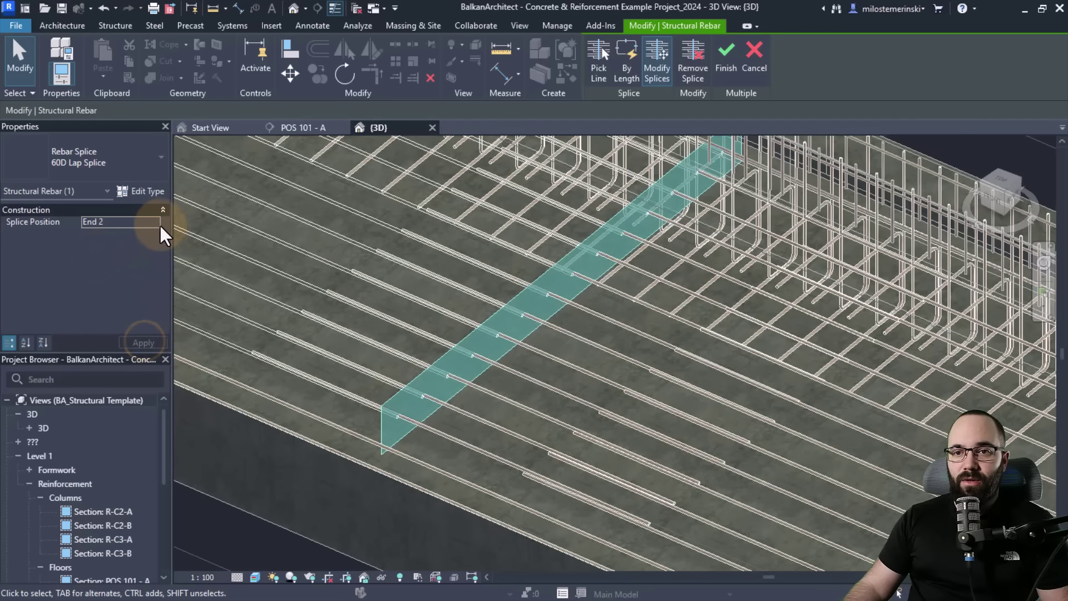
left_click(158, 223)
left_click(119, 234)
left_click(133, 343)
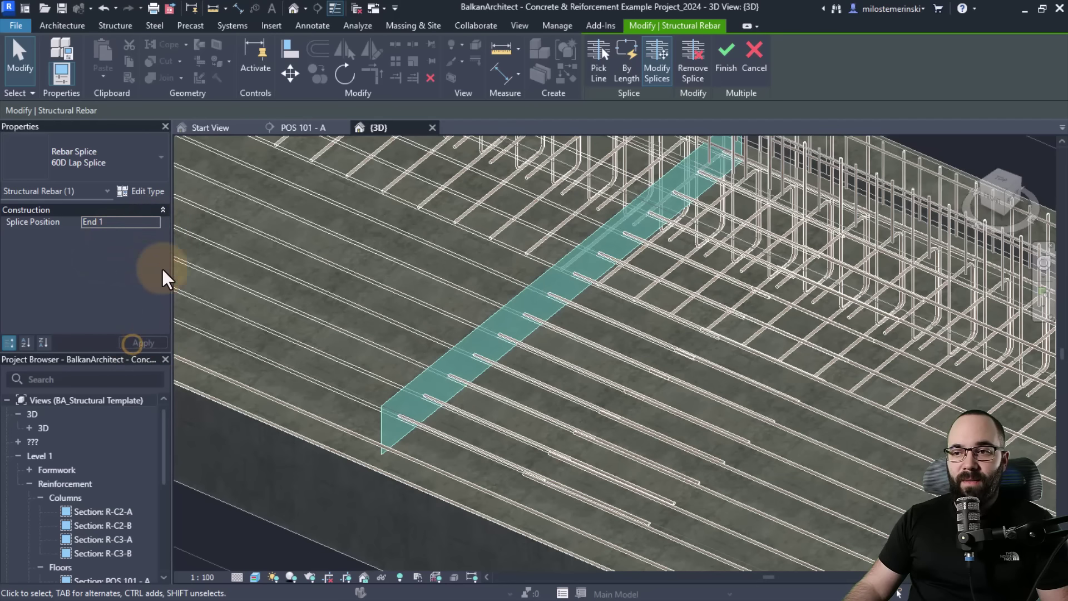
left_click(156, 221)
left_click(108, 245)
left_click(145, 343)
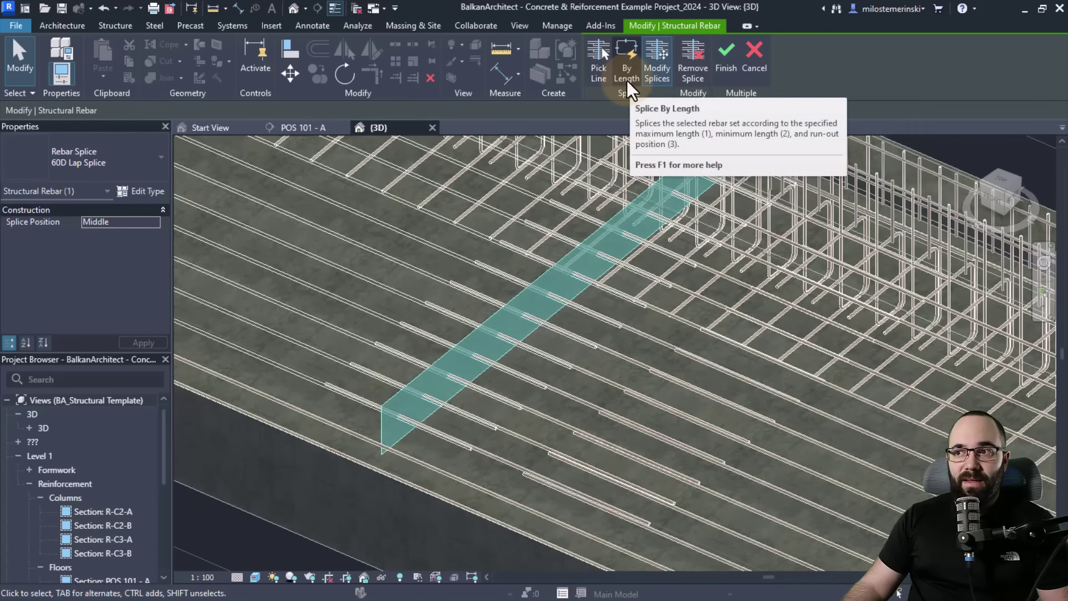
left_click(722, 69)
scroll(473, 359, "down", 5)
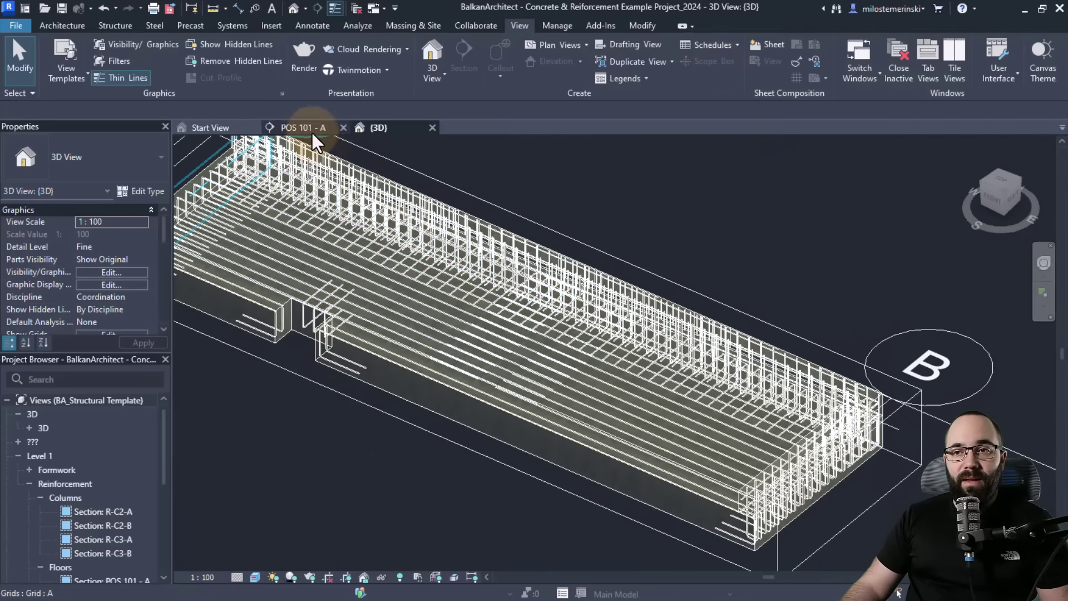
- Select the right-hand rebar set in section POS 101 - A
left_click(312, 132)
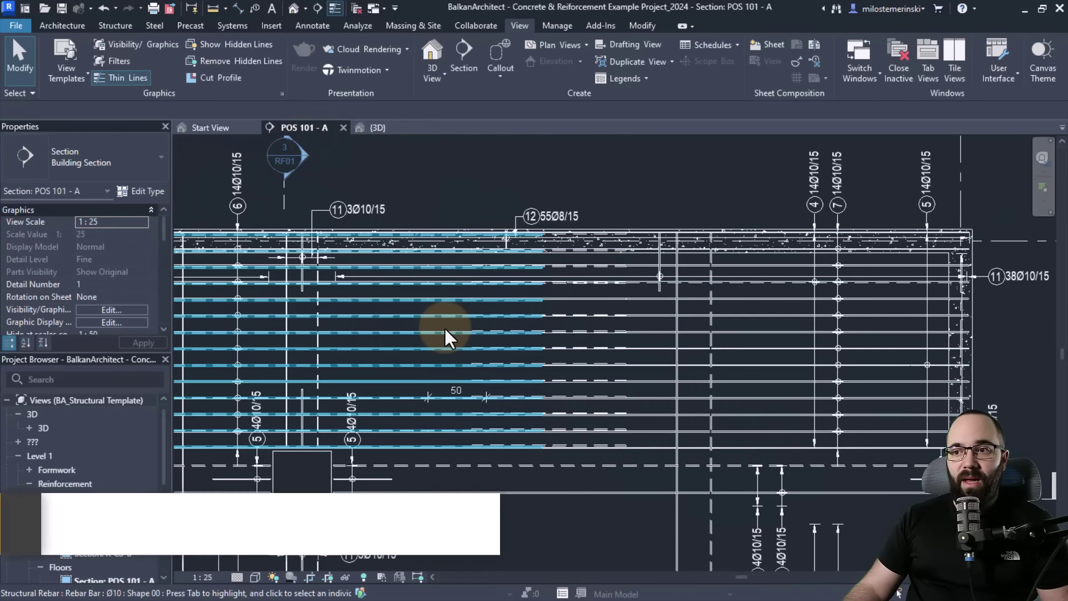
left_click(645, 331)
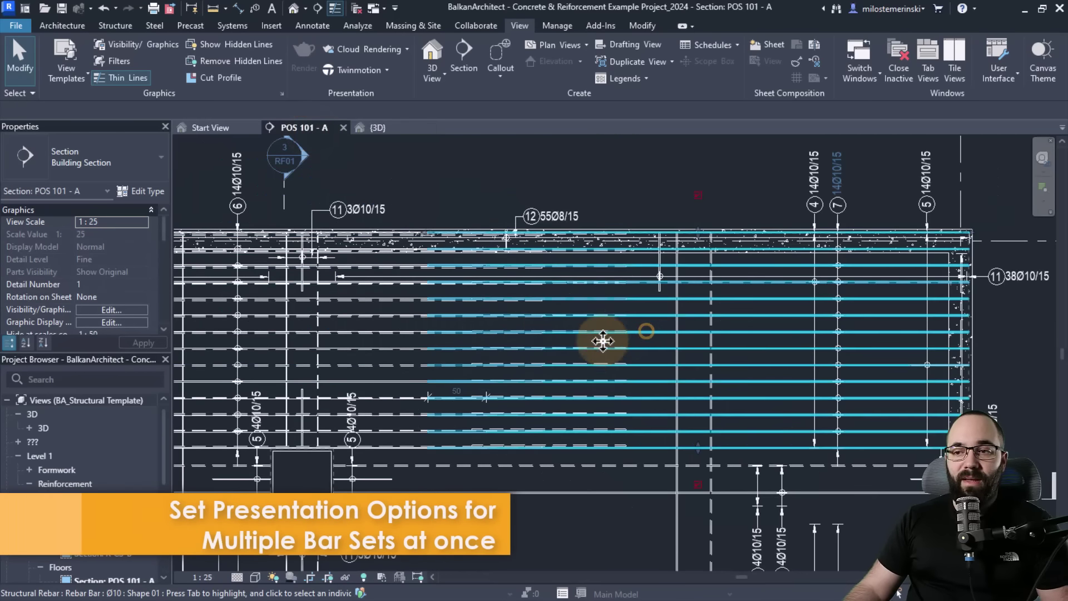
scroll(553, 317, "down", 1)
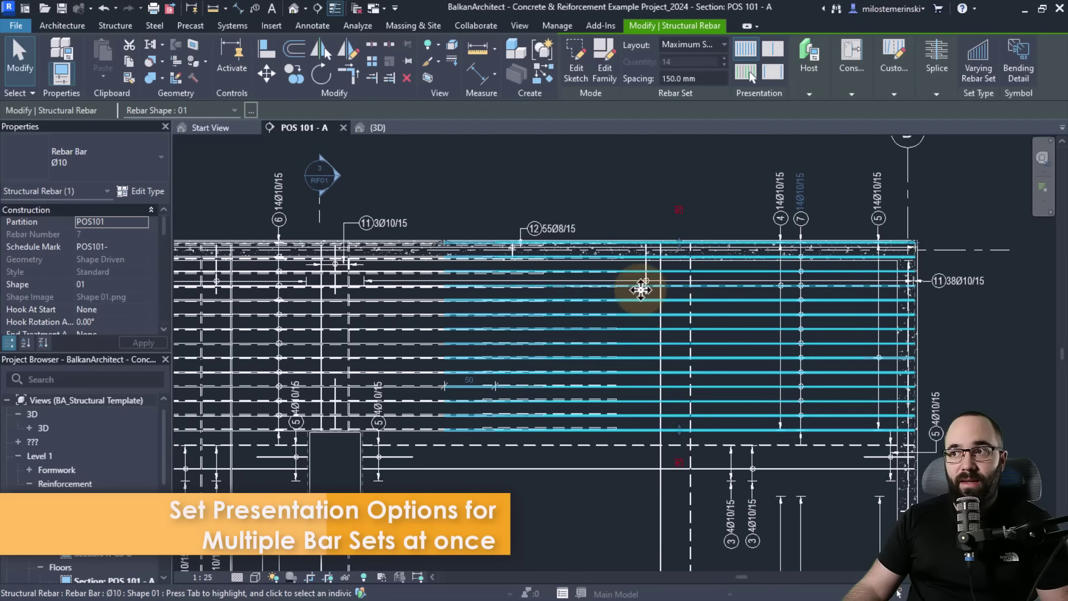
scroll(692, 305, "up", 1)
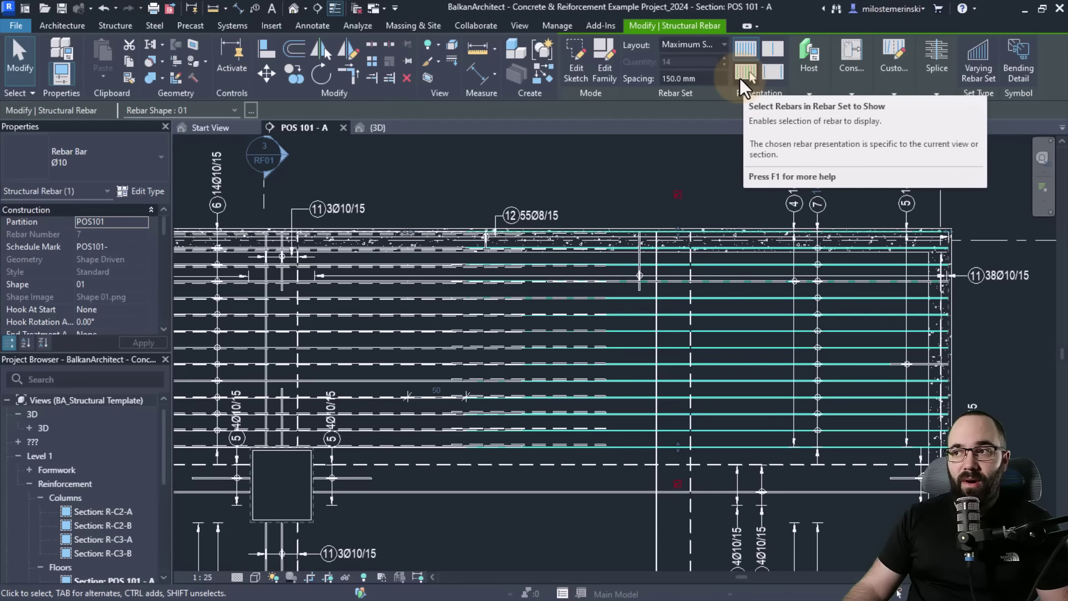
- Pick three bars of the set to show and confirm the presentation
left_click(739, 78)
left_click(625, 330)
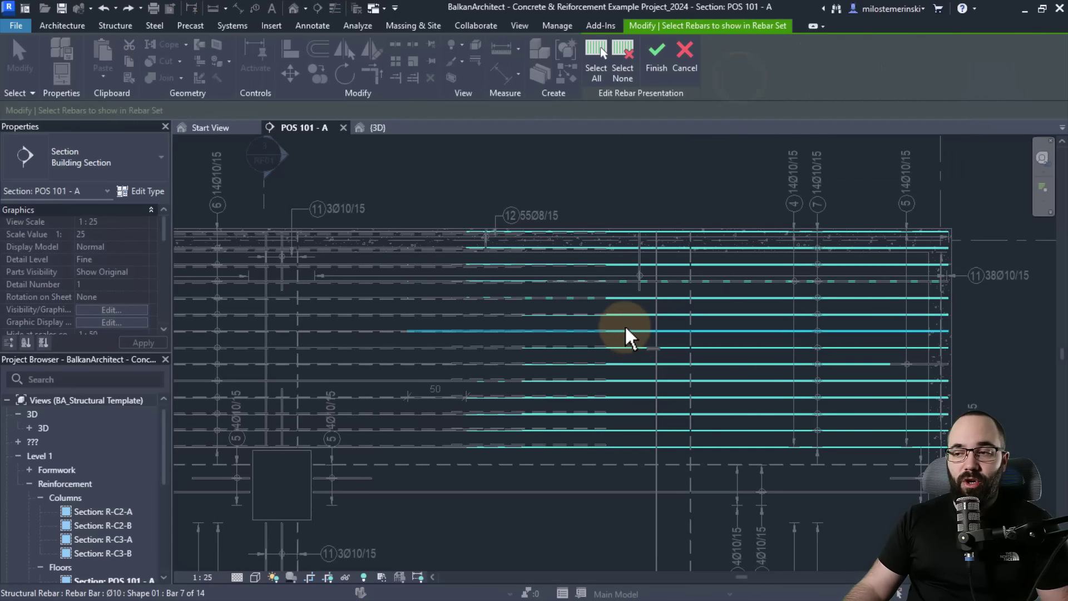
left_click(615, 397)
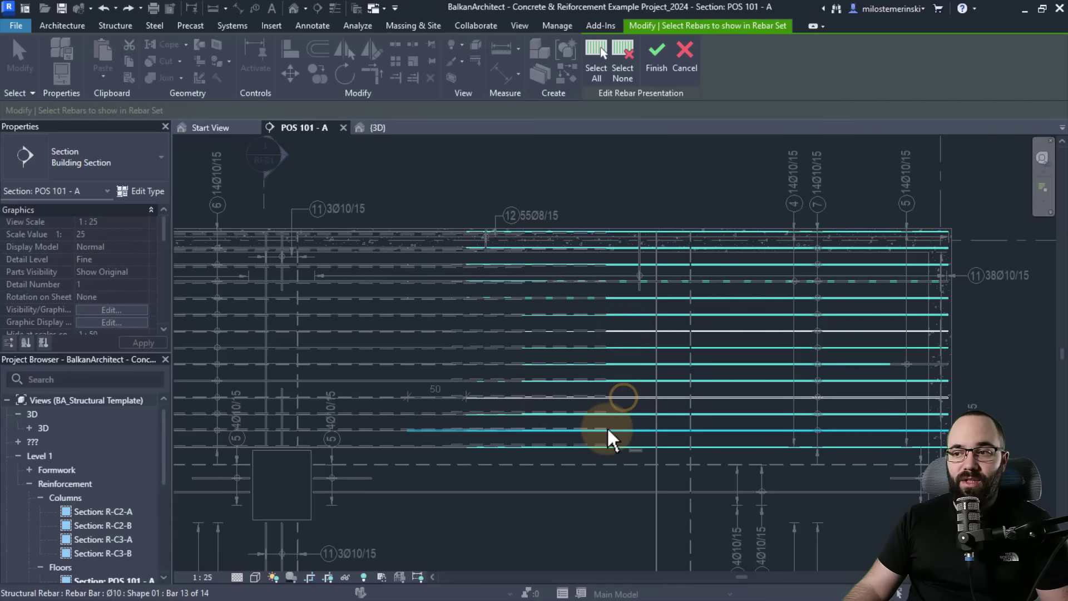
left_click(608, 430)
left_click(658, 56)
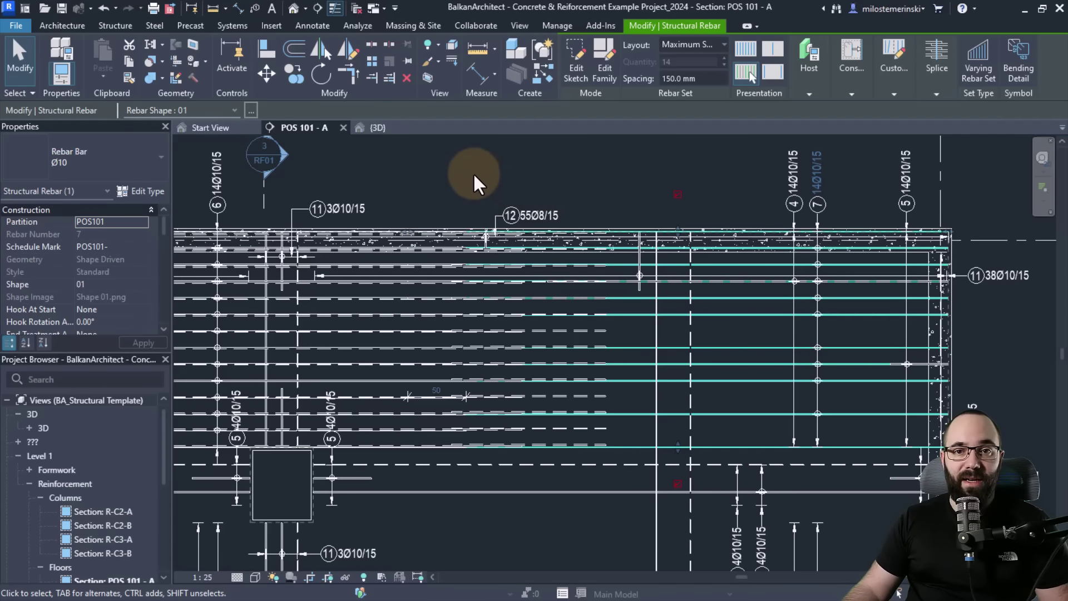
left_click(418, 208)
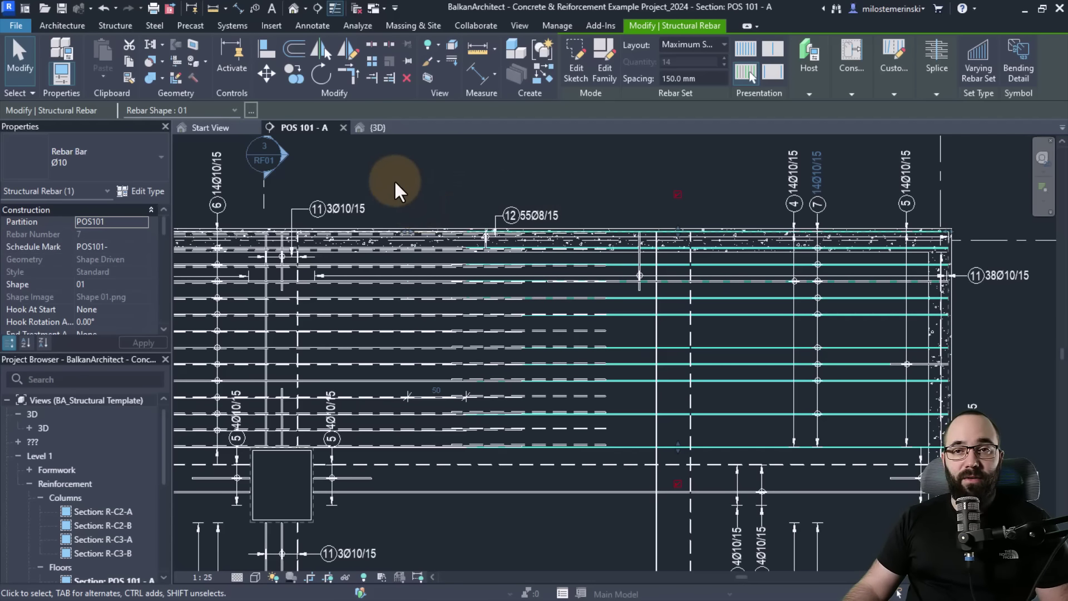
left_click(515, 30)
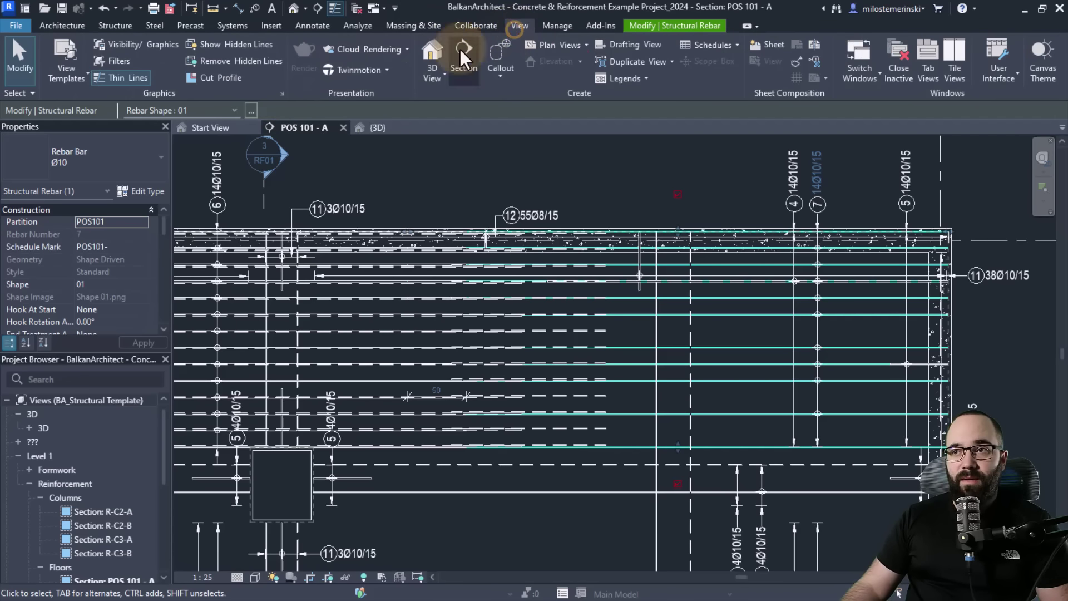
left_click(121, 59)
left_click(208, 339)
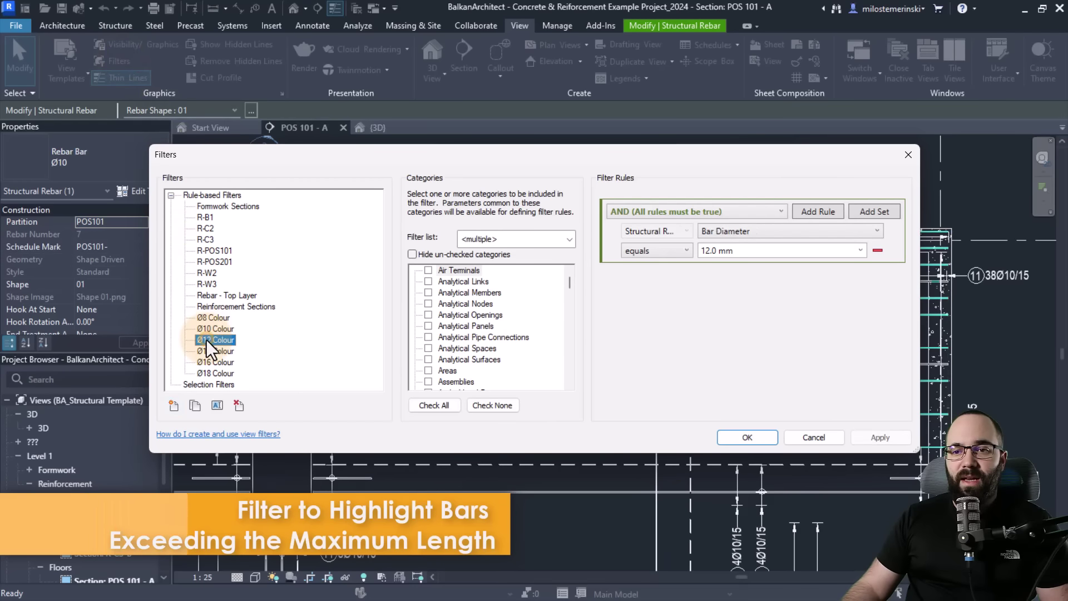
left_click(760, 228)
scroll(754, 341, "down", 3)
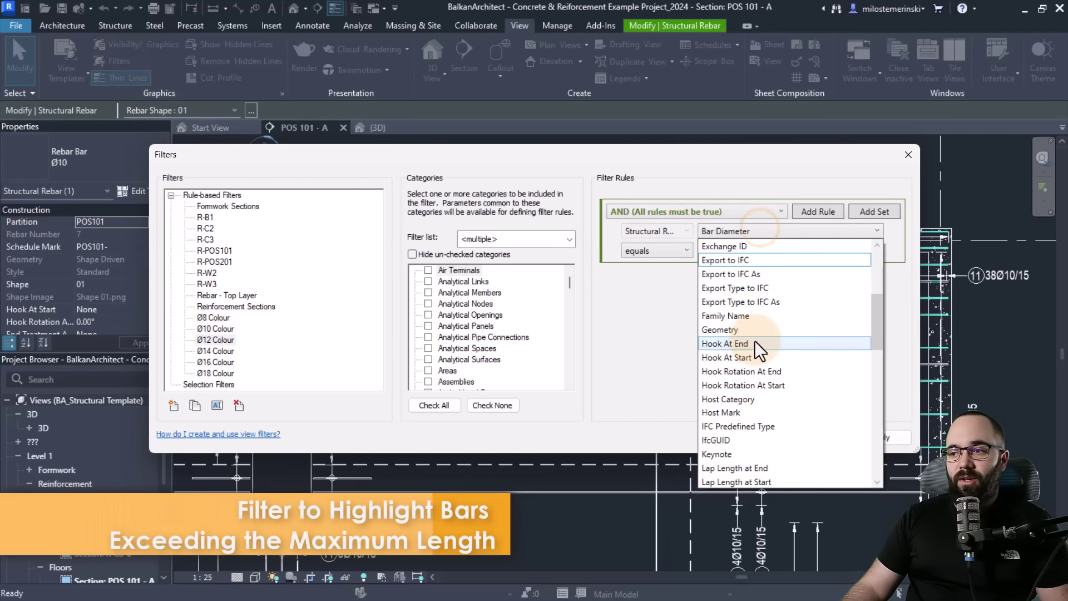
scroll(754, 341, "down", 4)
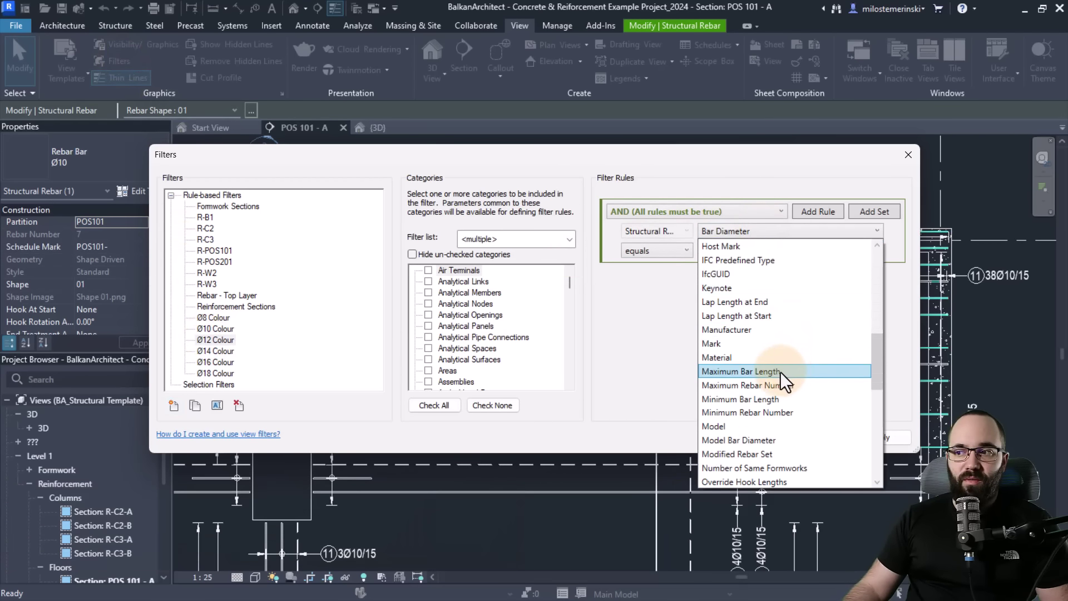
left_click(655, 362)
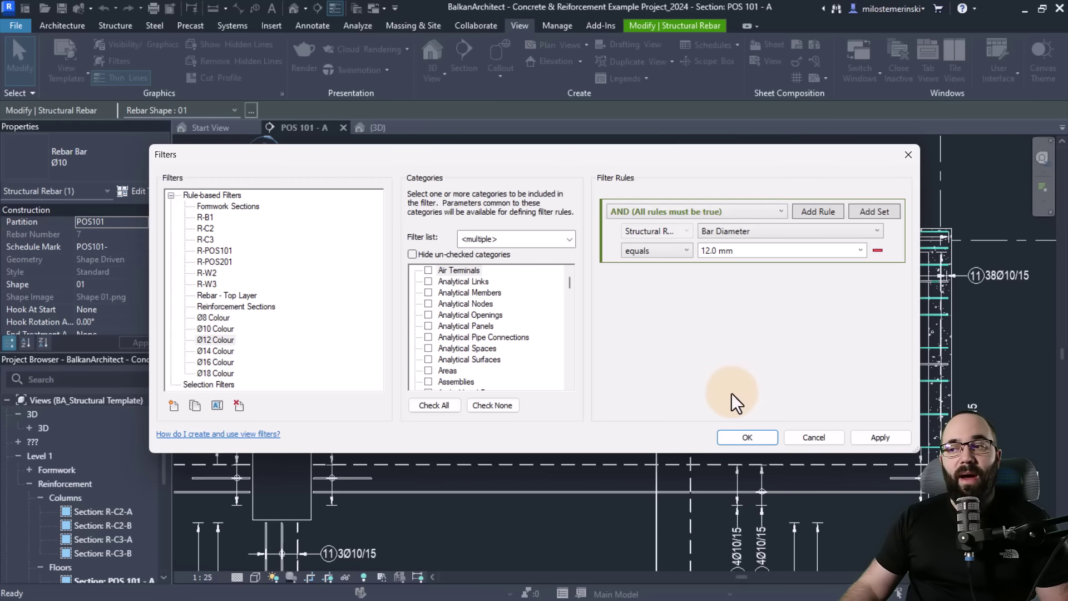
left_click(812, 439)
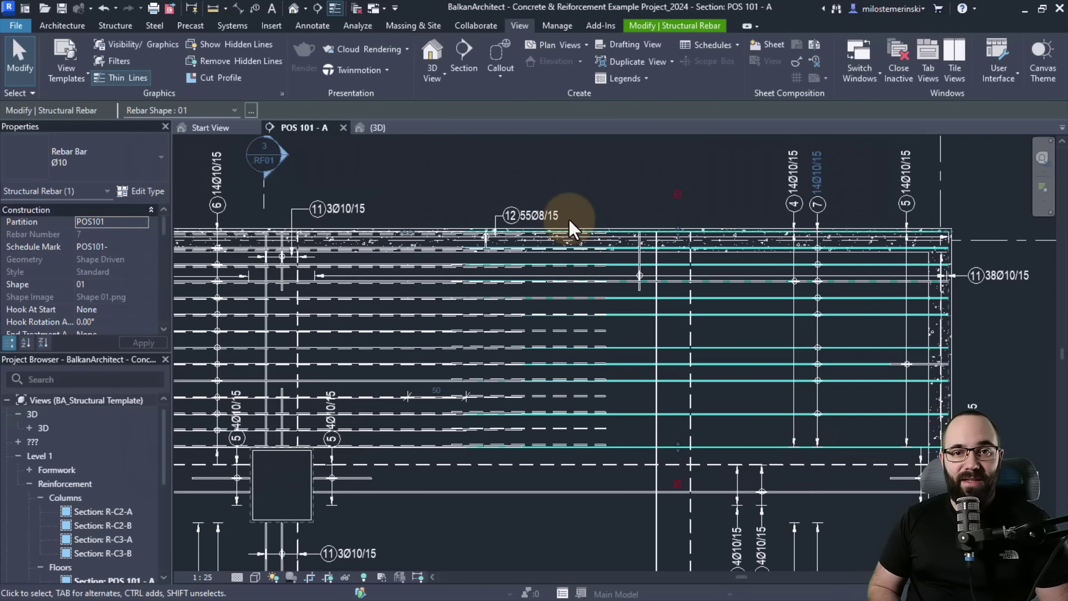
- Place a schematic bending detail for the Ø8 column stirrup, marked 3, beside the column
left_click(382, 187)
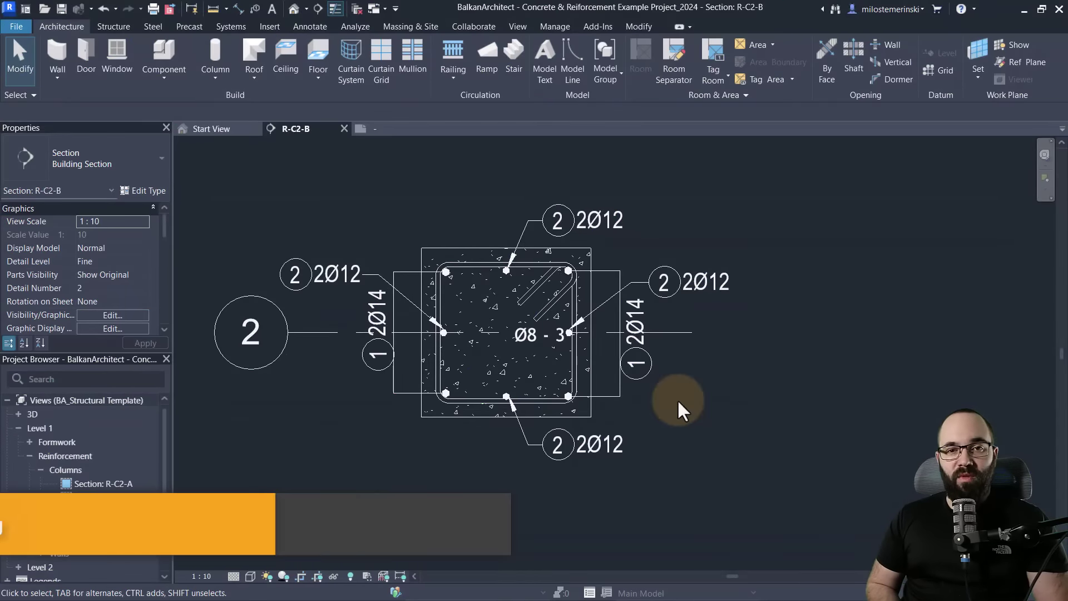
left_click(576, 363)
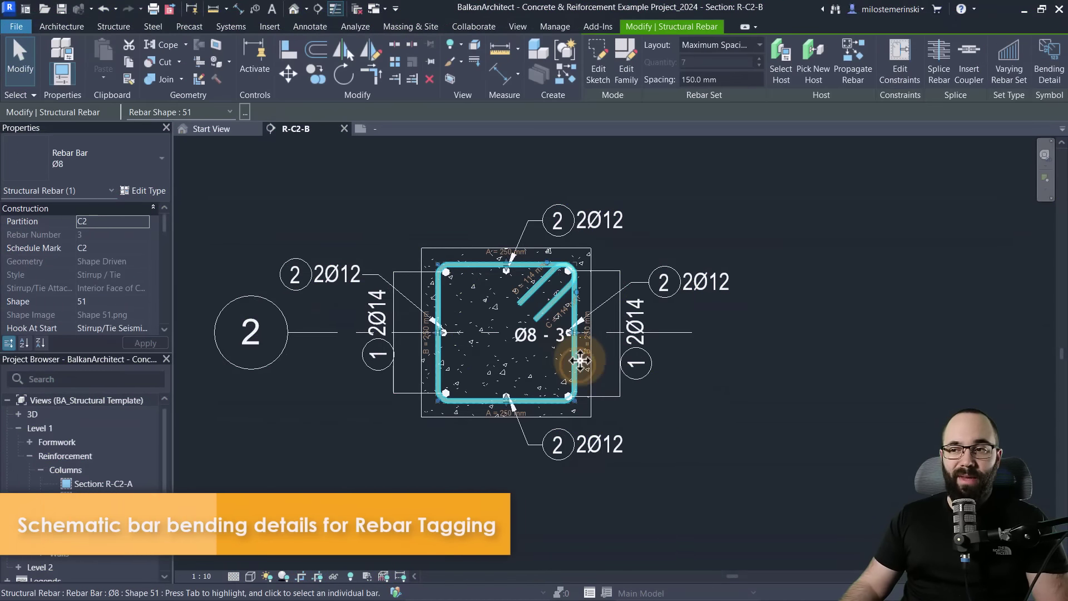
left_click(1041, 80)
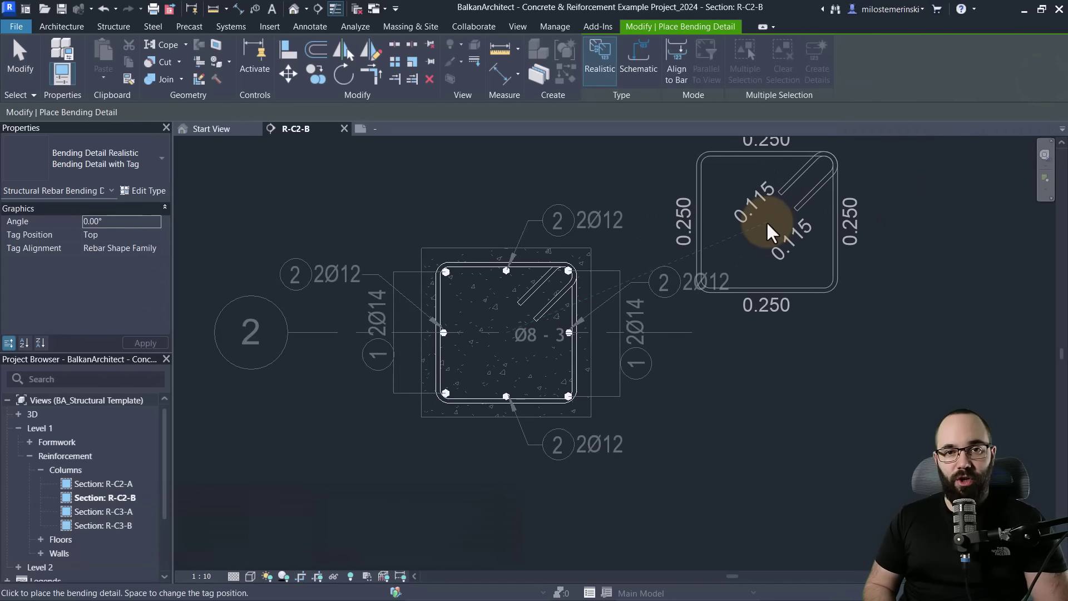
left_click(642, 71)
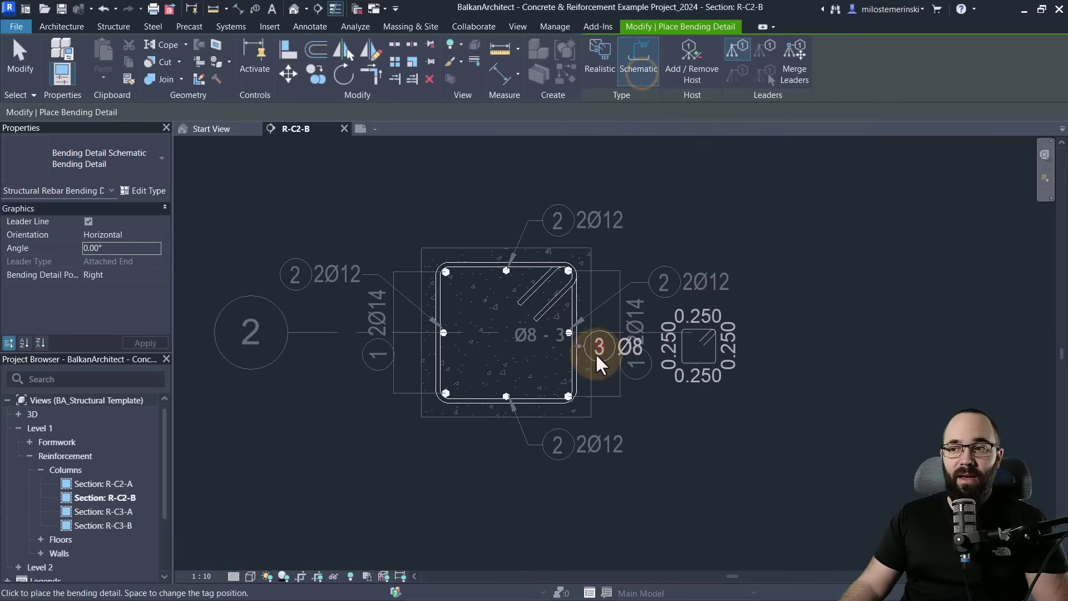
scroll(570, 367, "down", 1)
left_click(654, 252)
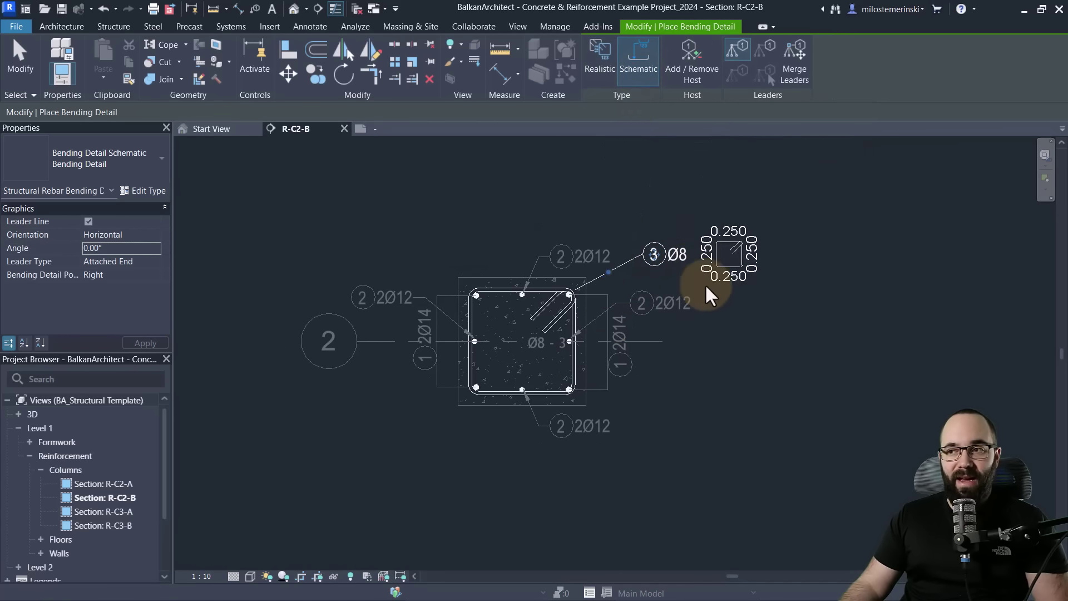
left_click(596, 201)
scroll(696, 271, "up", 2)
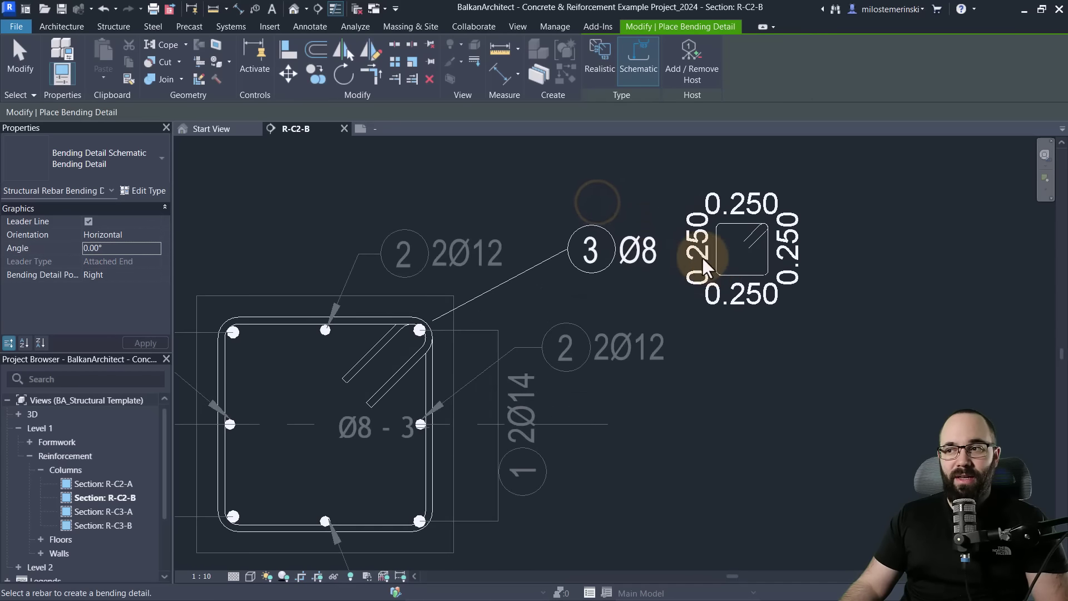
key("Escape")
left_click(655, 247)
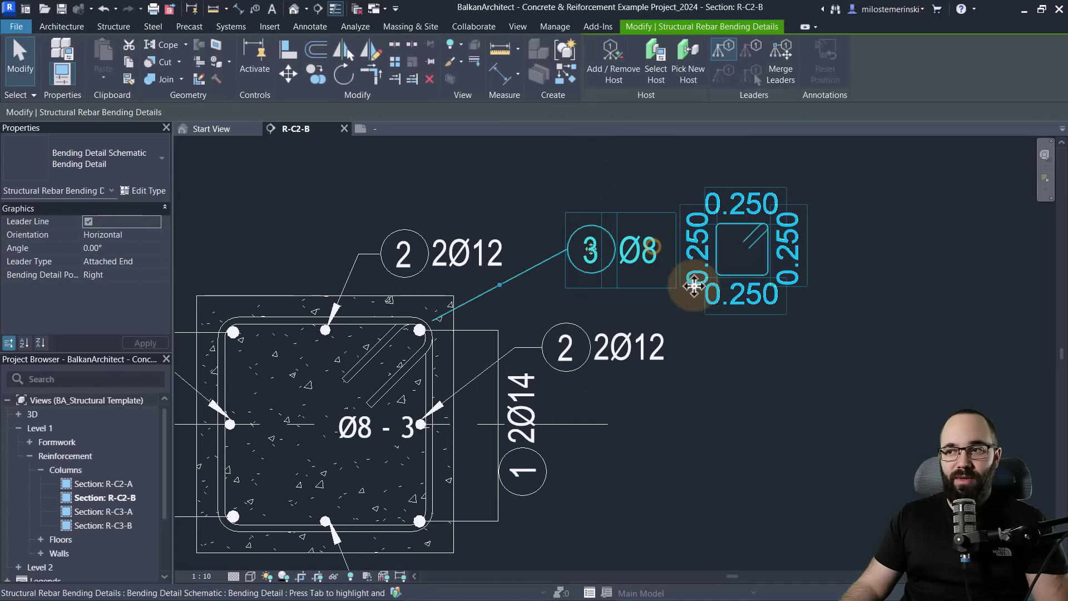
left_click(723, 256)
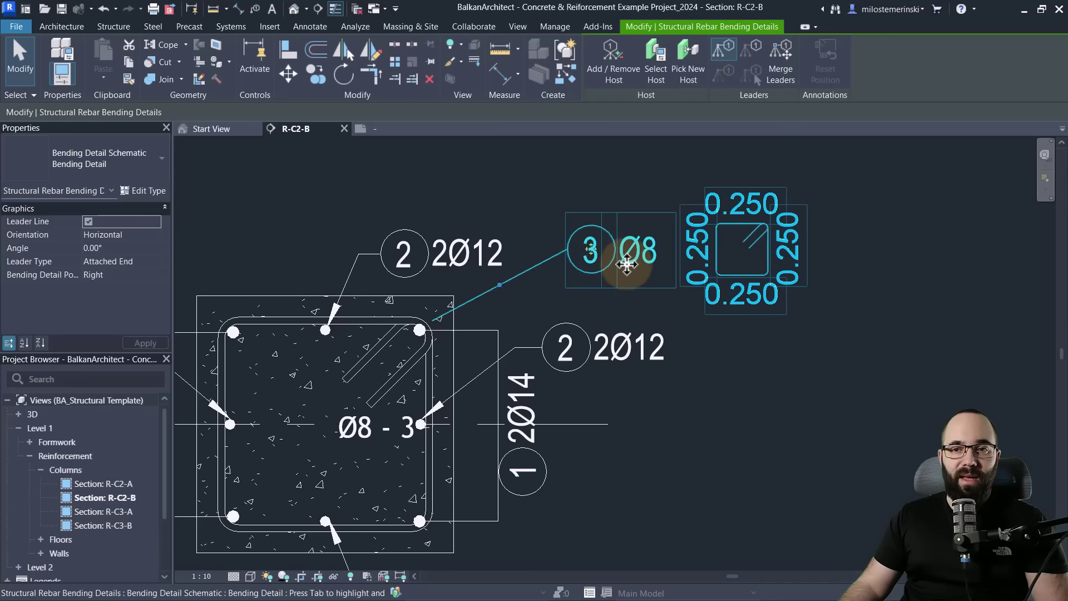
left_click(146, 190)
scroll(445, 289, "down", 5)
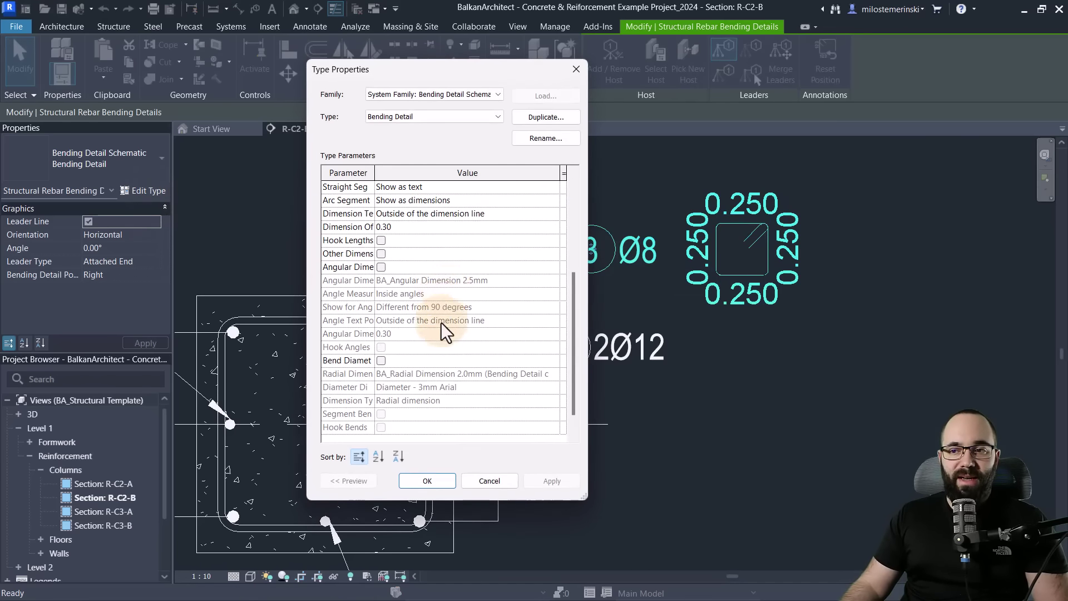
scroll(445, 328, "up", 5)
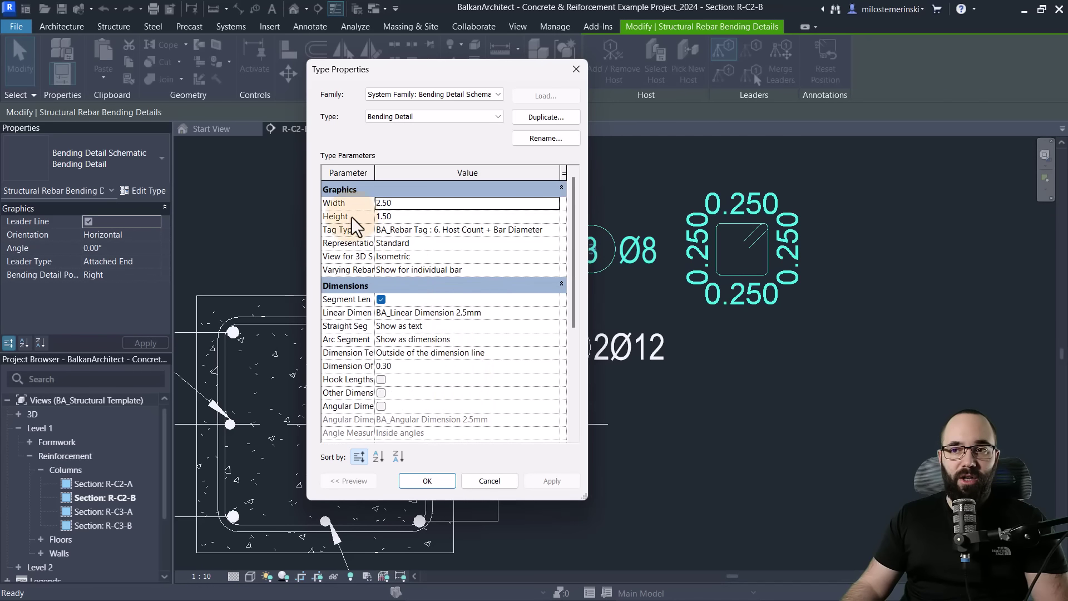
left_click(449, 482)
left_click(715, 426)
scroll(717, 294, "up", 2)
left_click(720, 276)
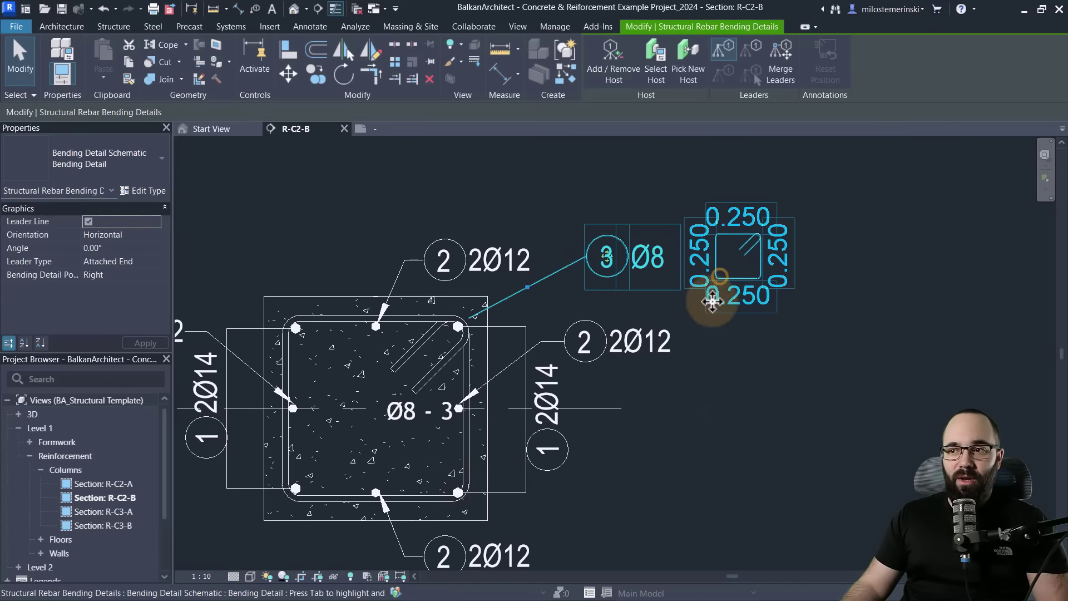
scroll(718, 314, "down", 2)
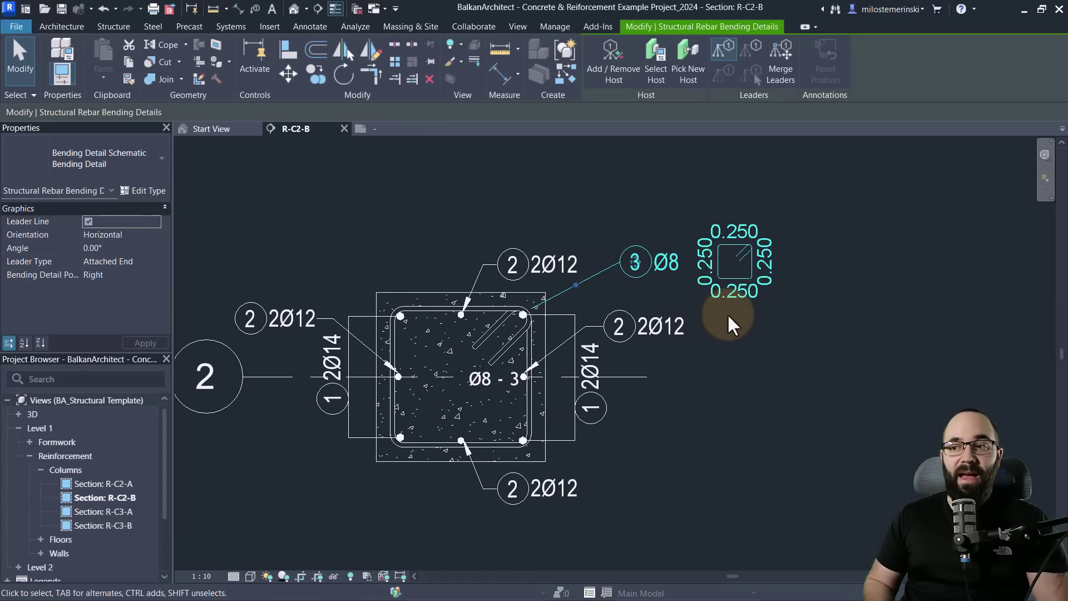